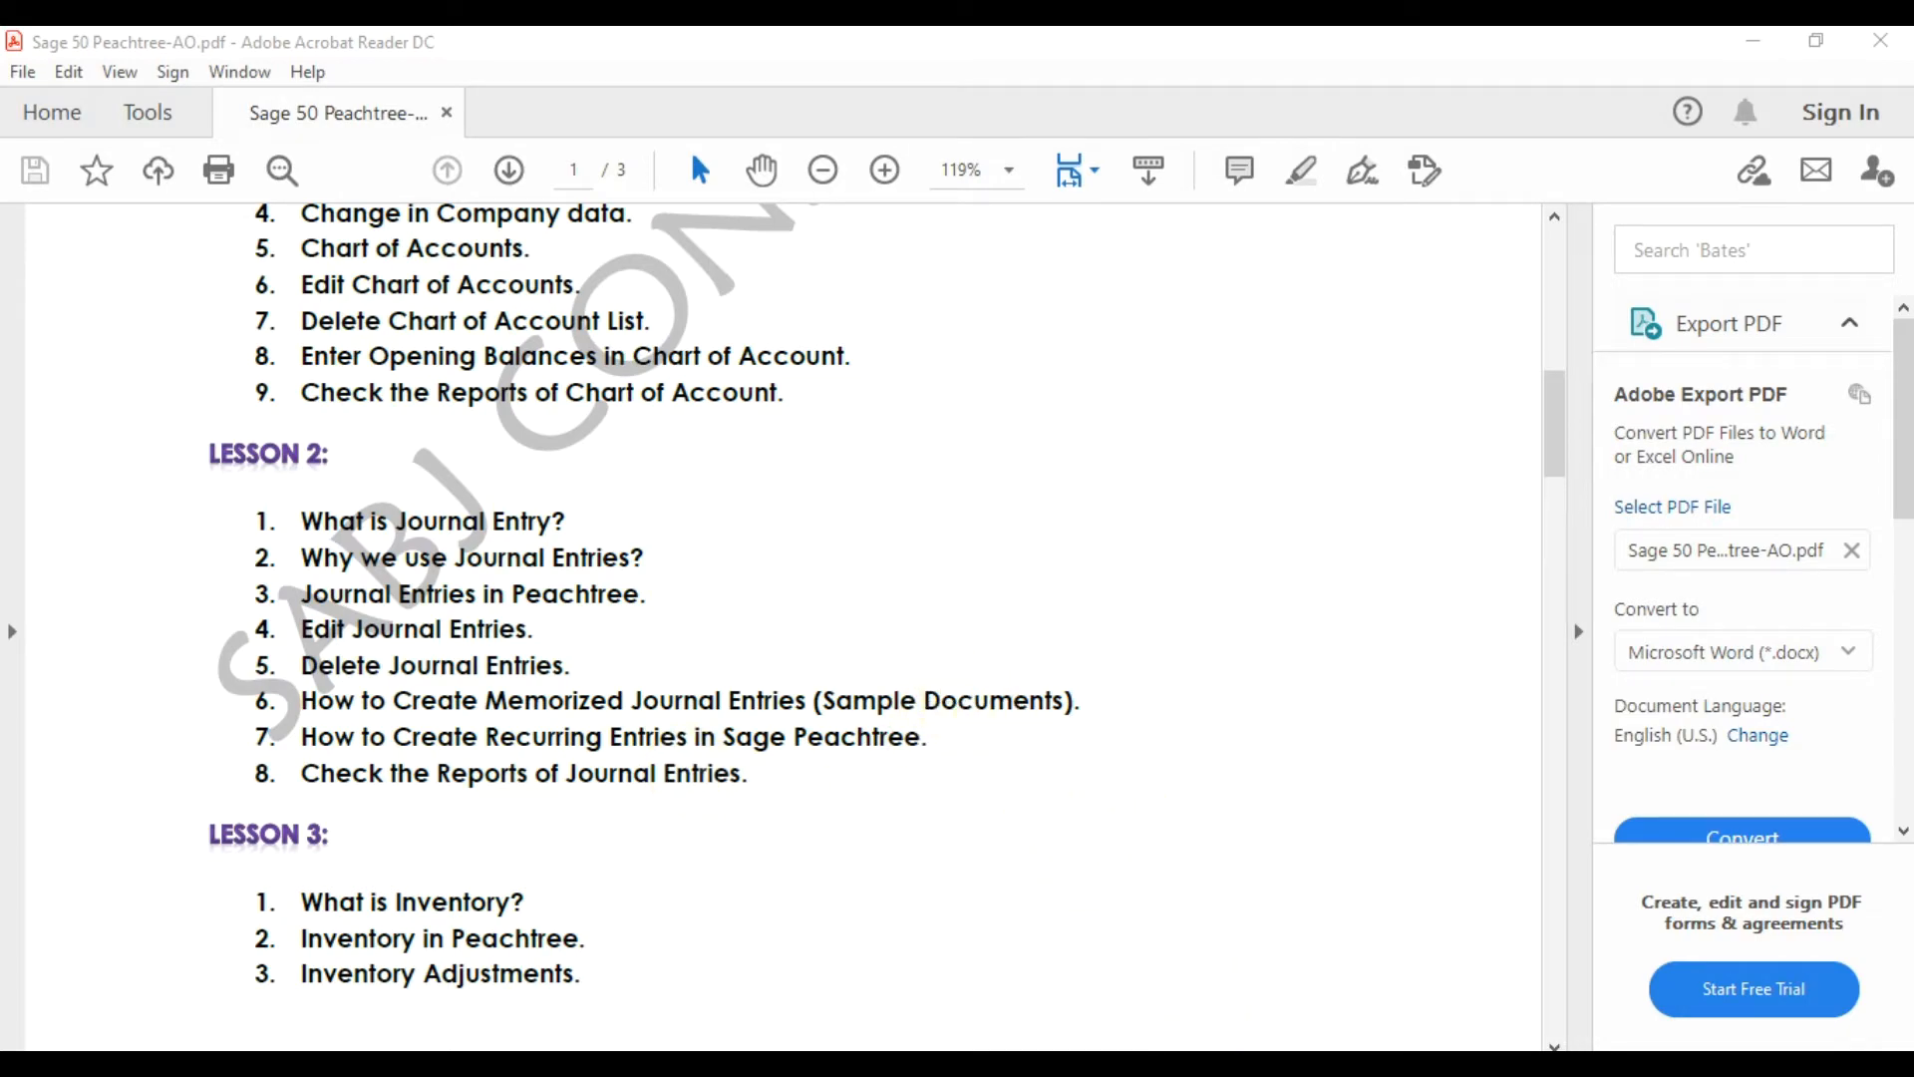
Switch to Sage 50 Accounting and view the copy options of a blank general journal entry, including memorizing for future use.
click(1206, 1064)
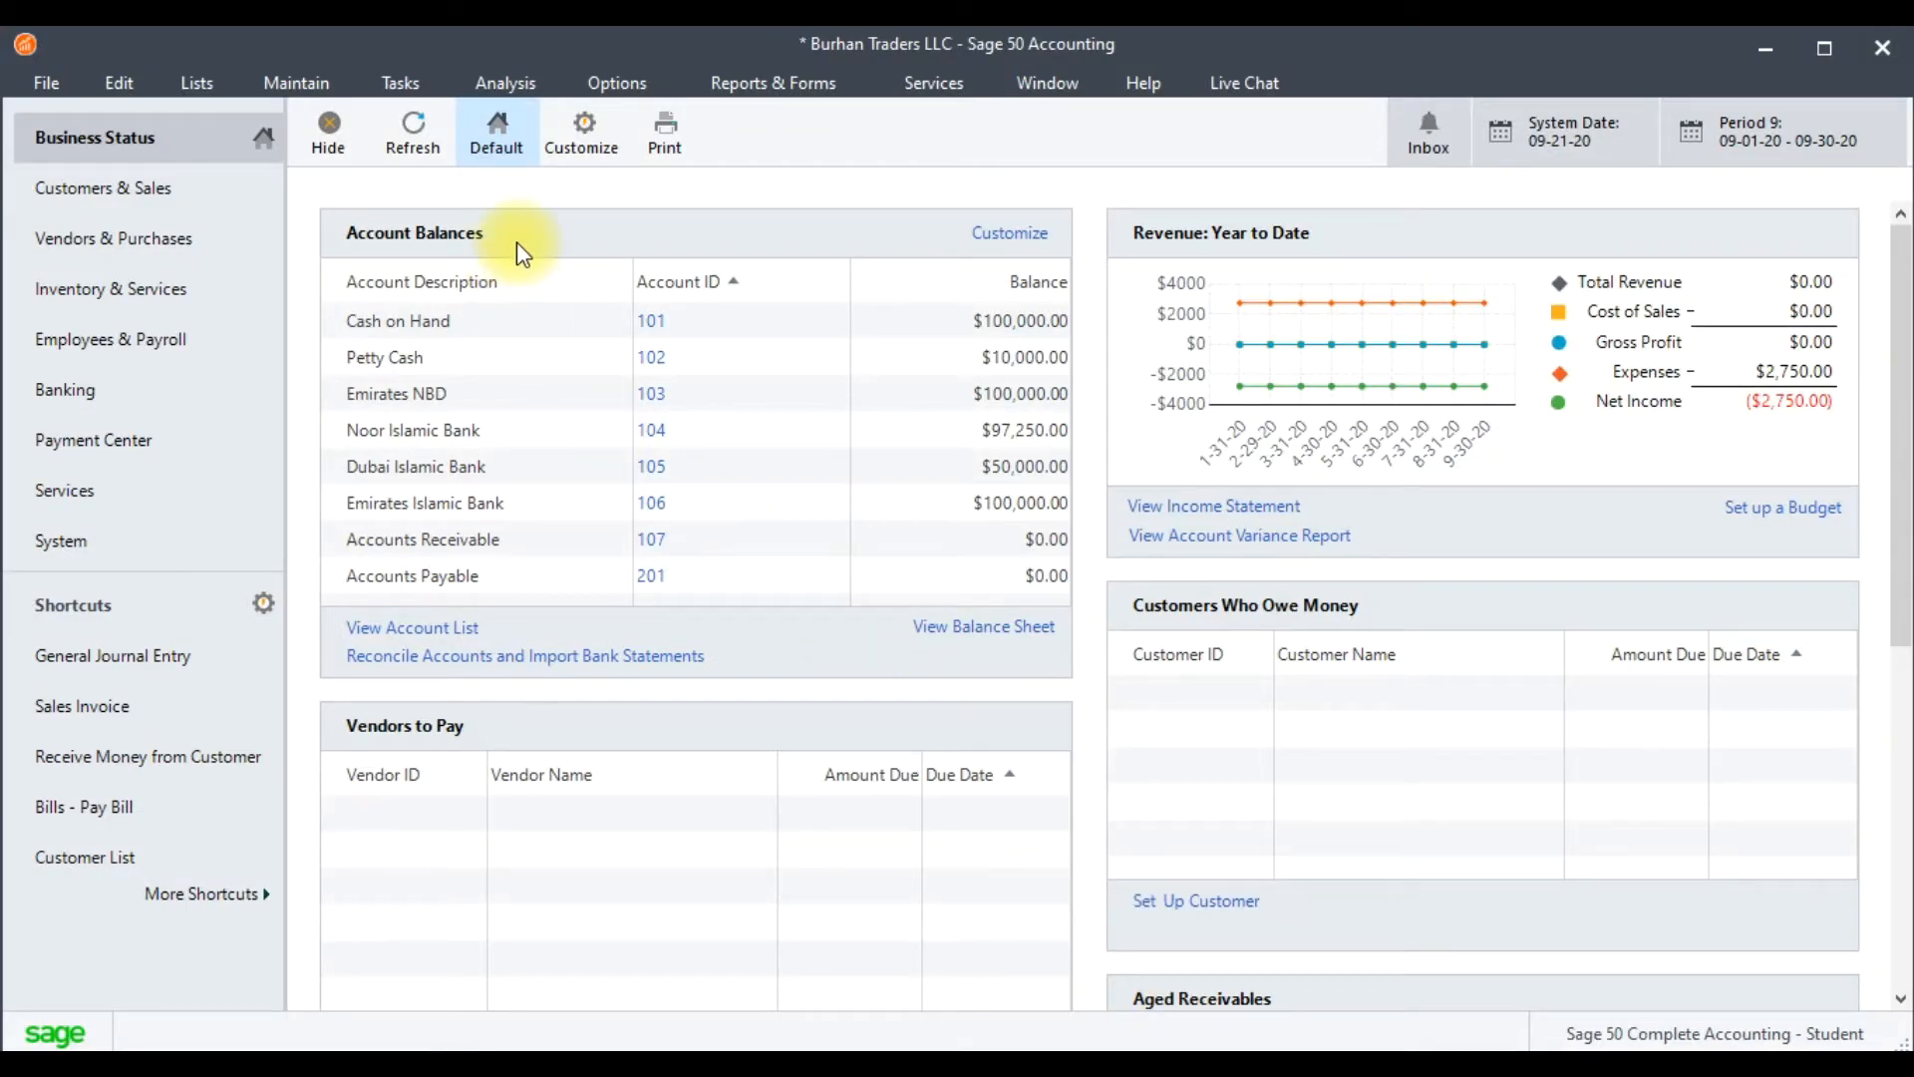
click(315, 80)
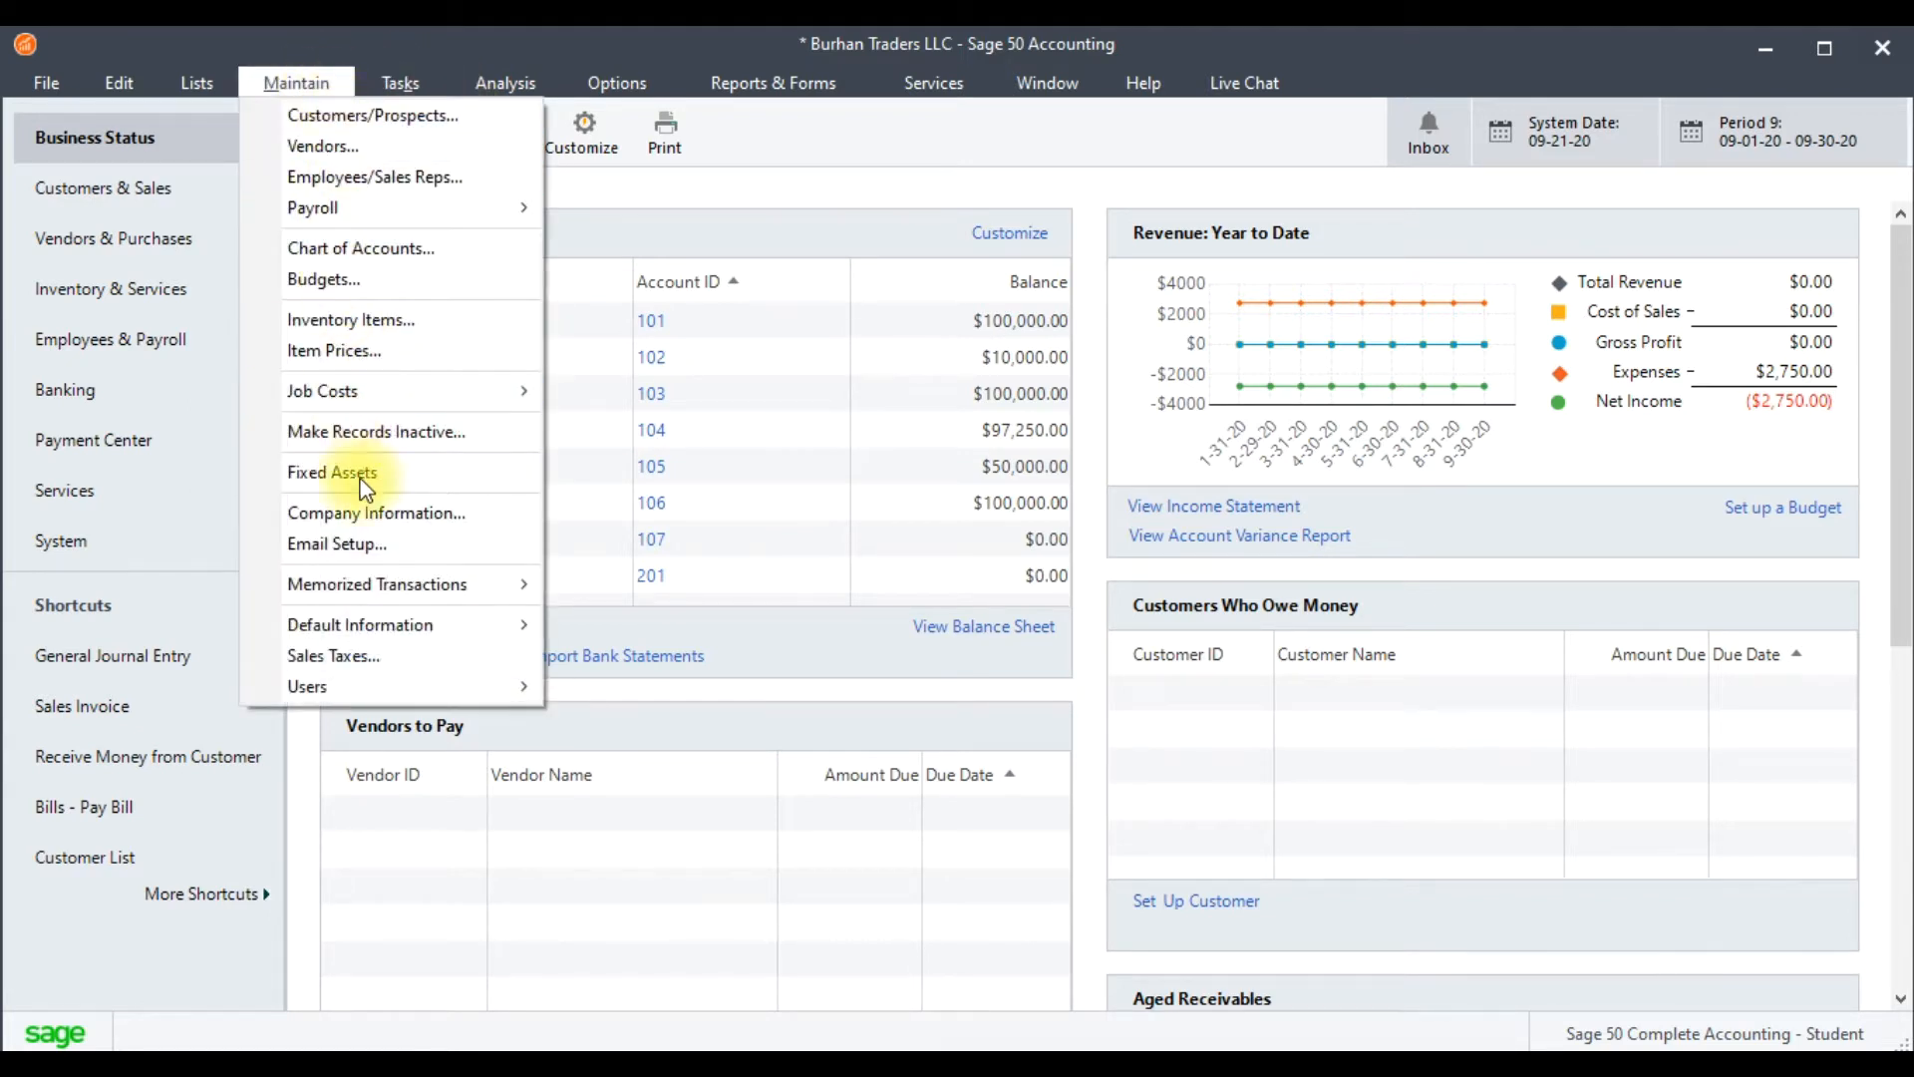
mouse_move(386, 589)
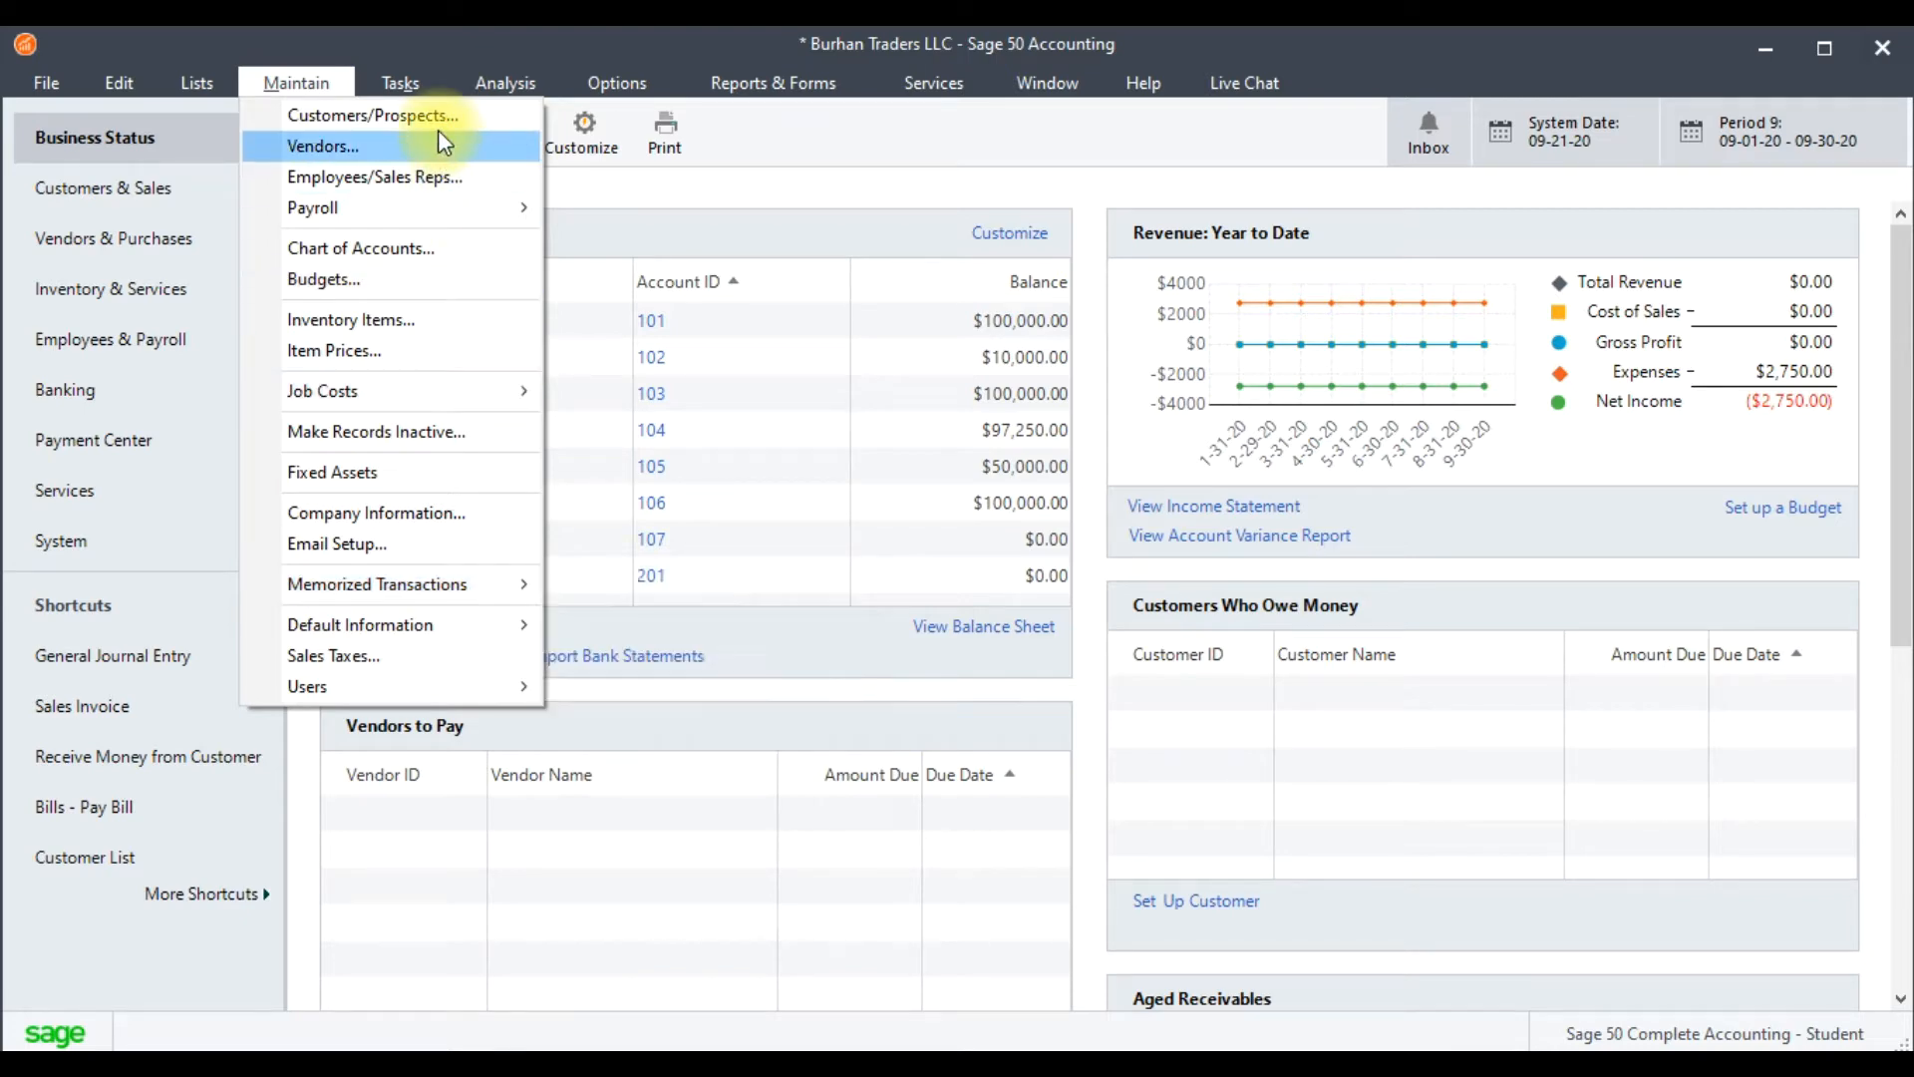
mouse_move(413, 75)
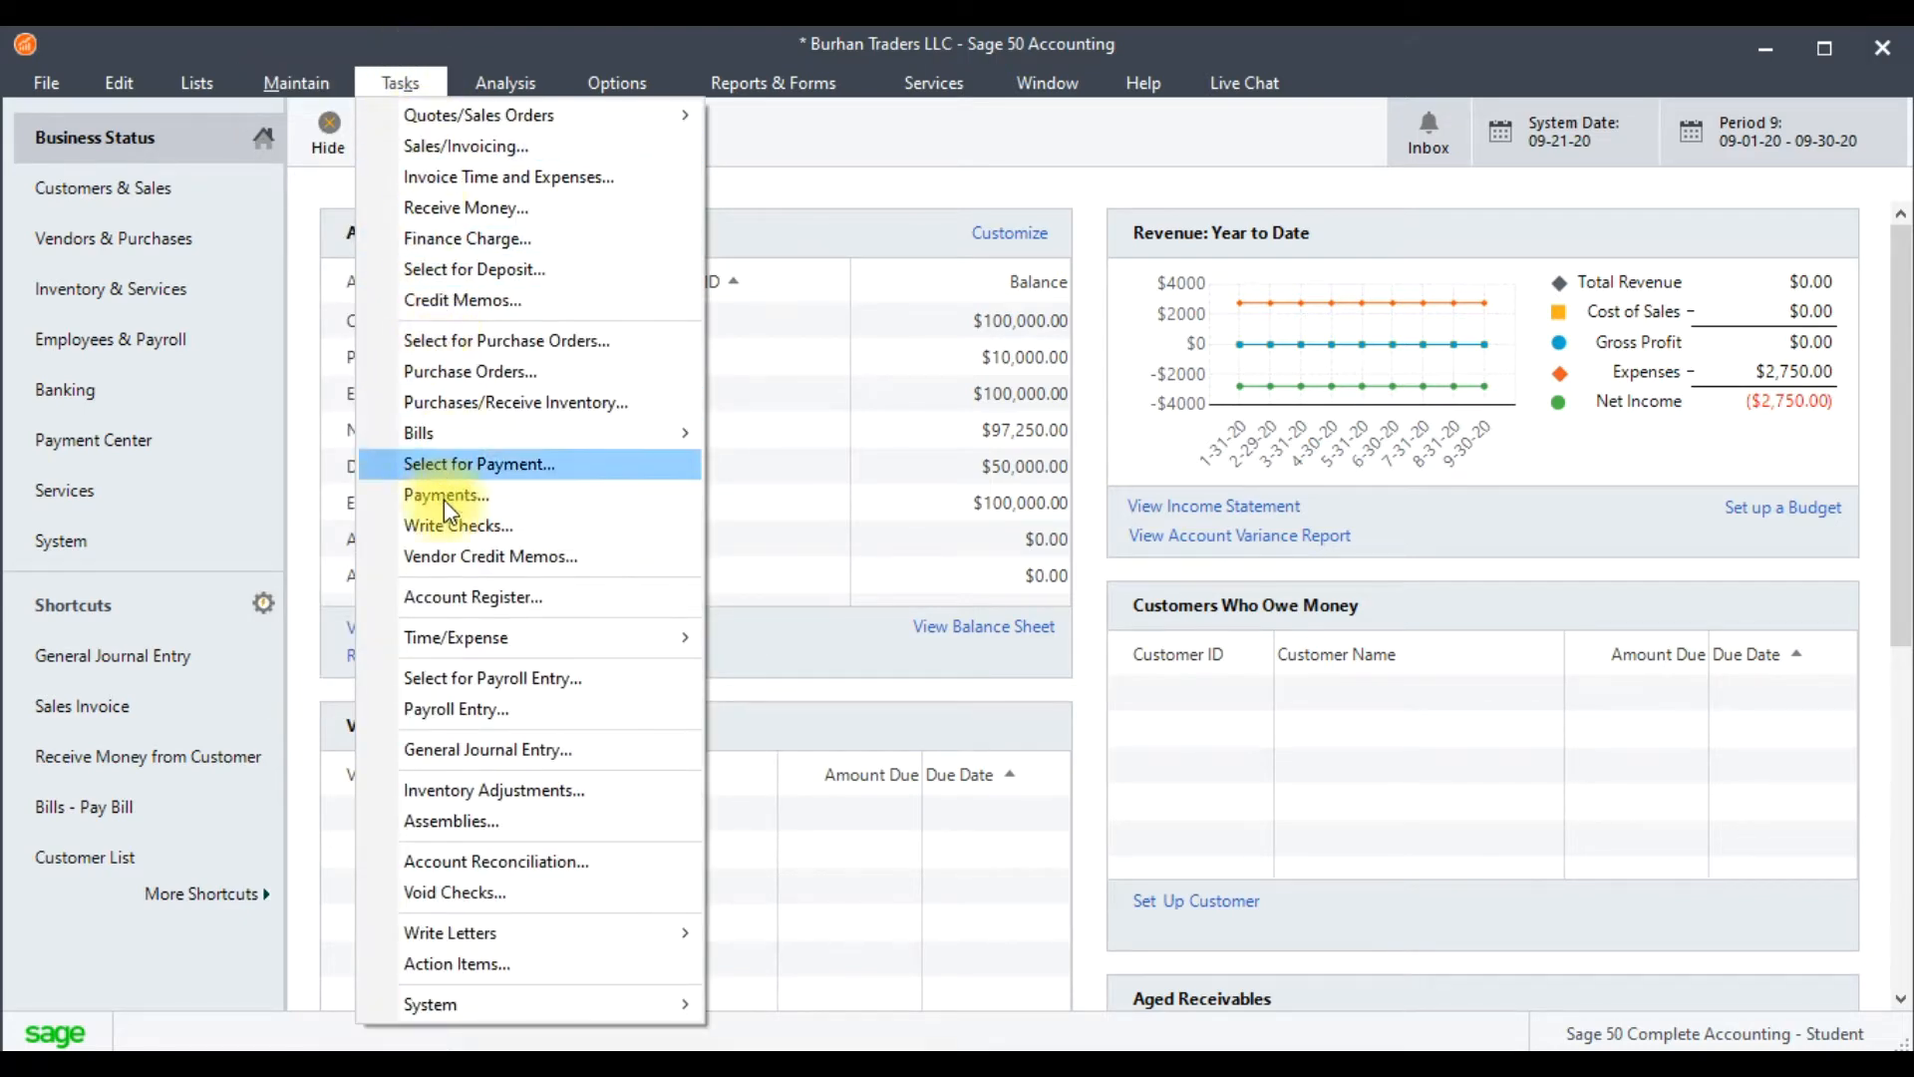
click(510, 753)
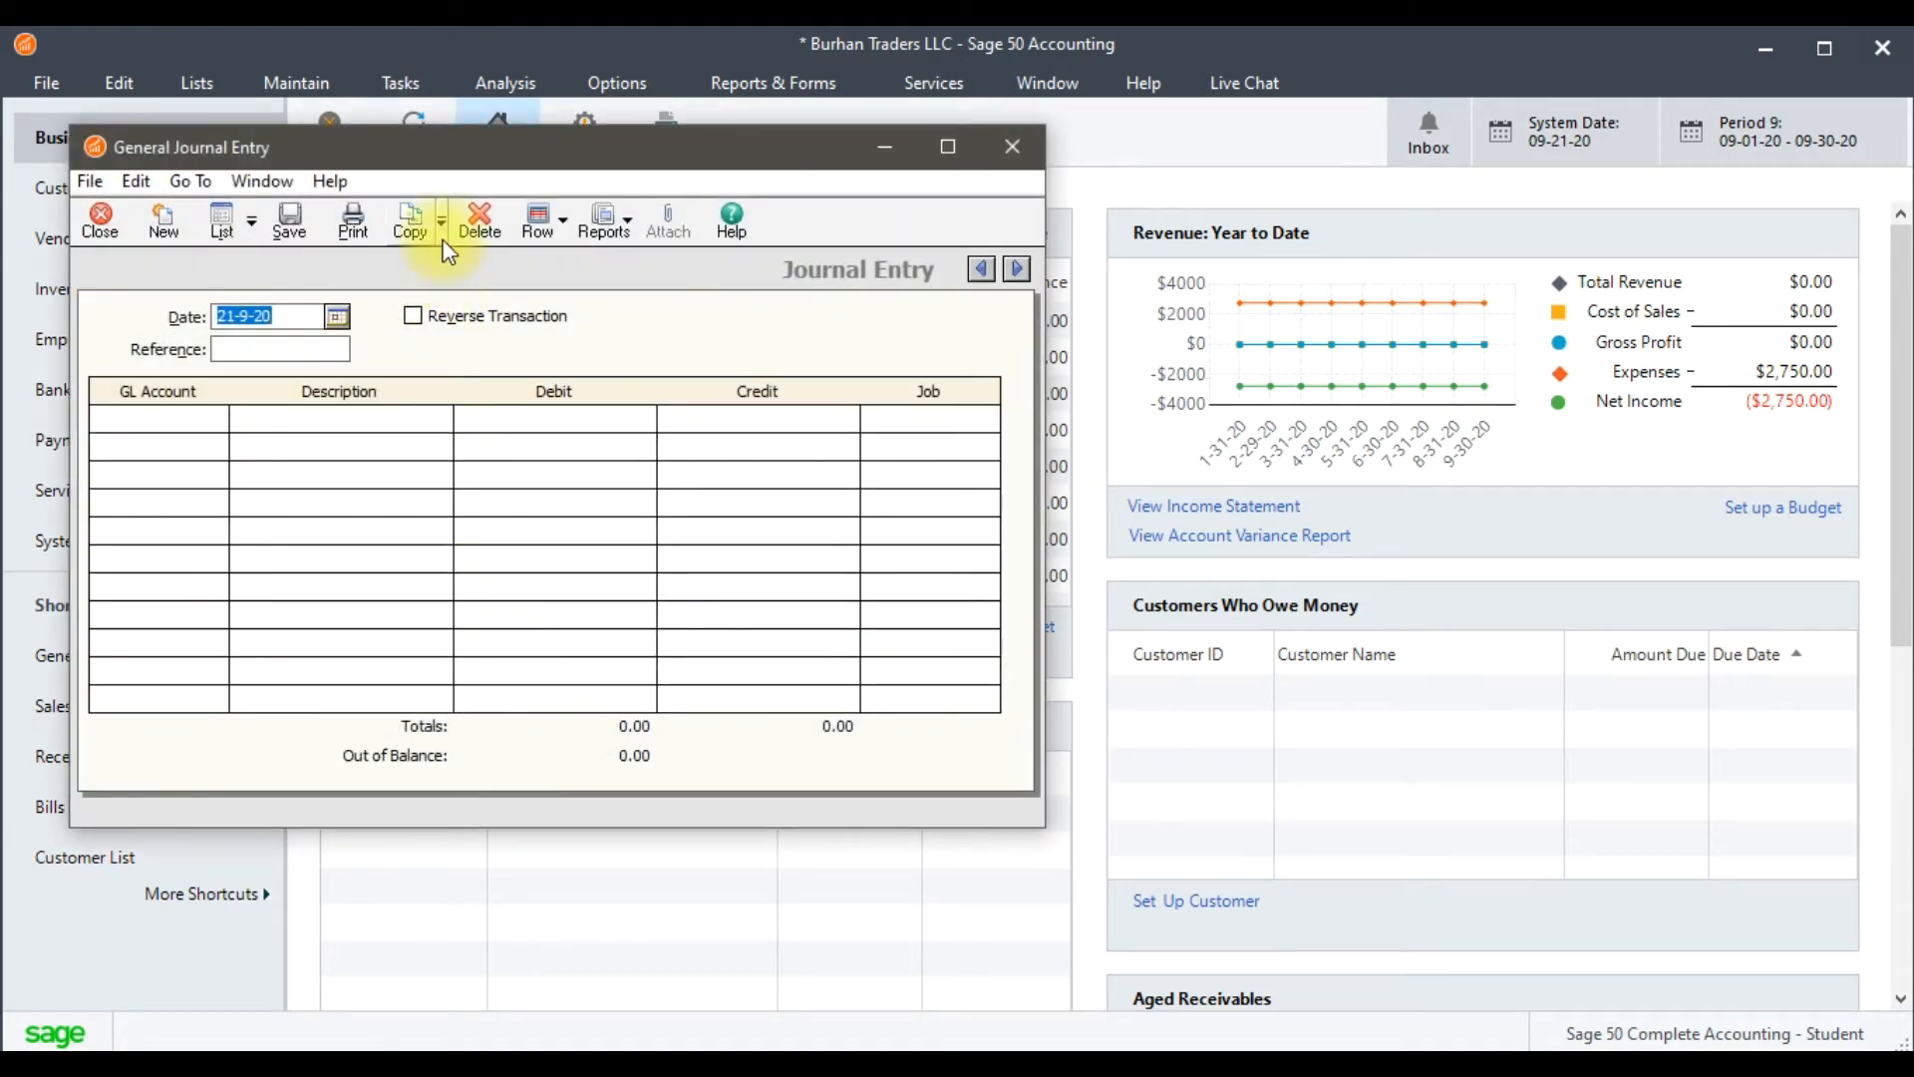
click(441, 231)
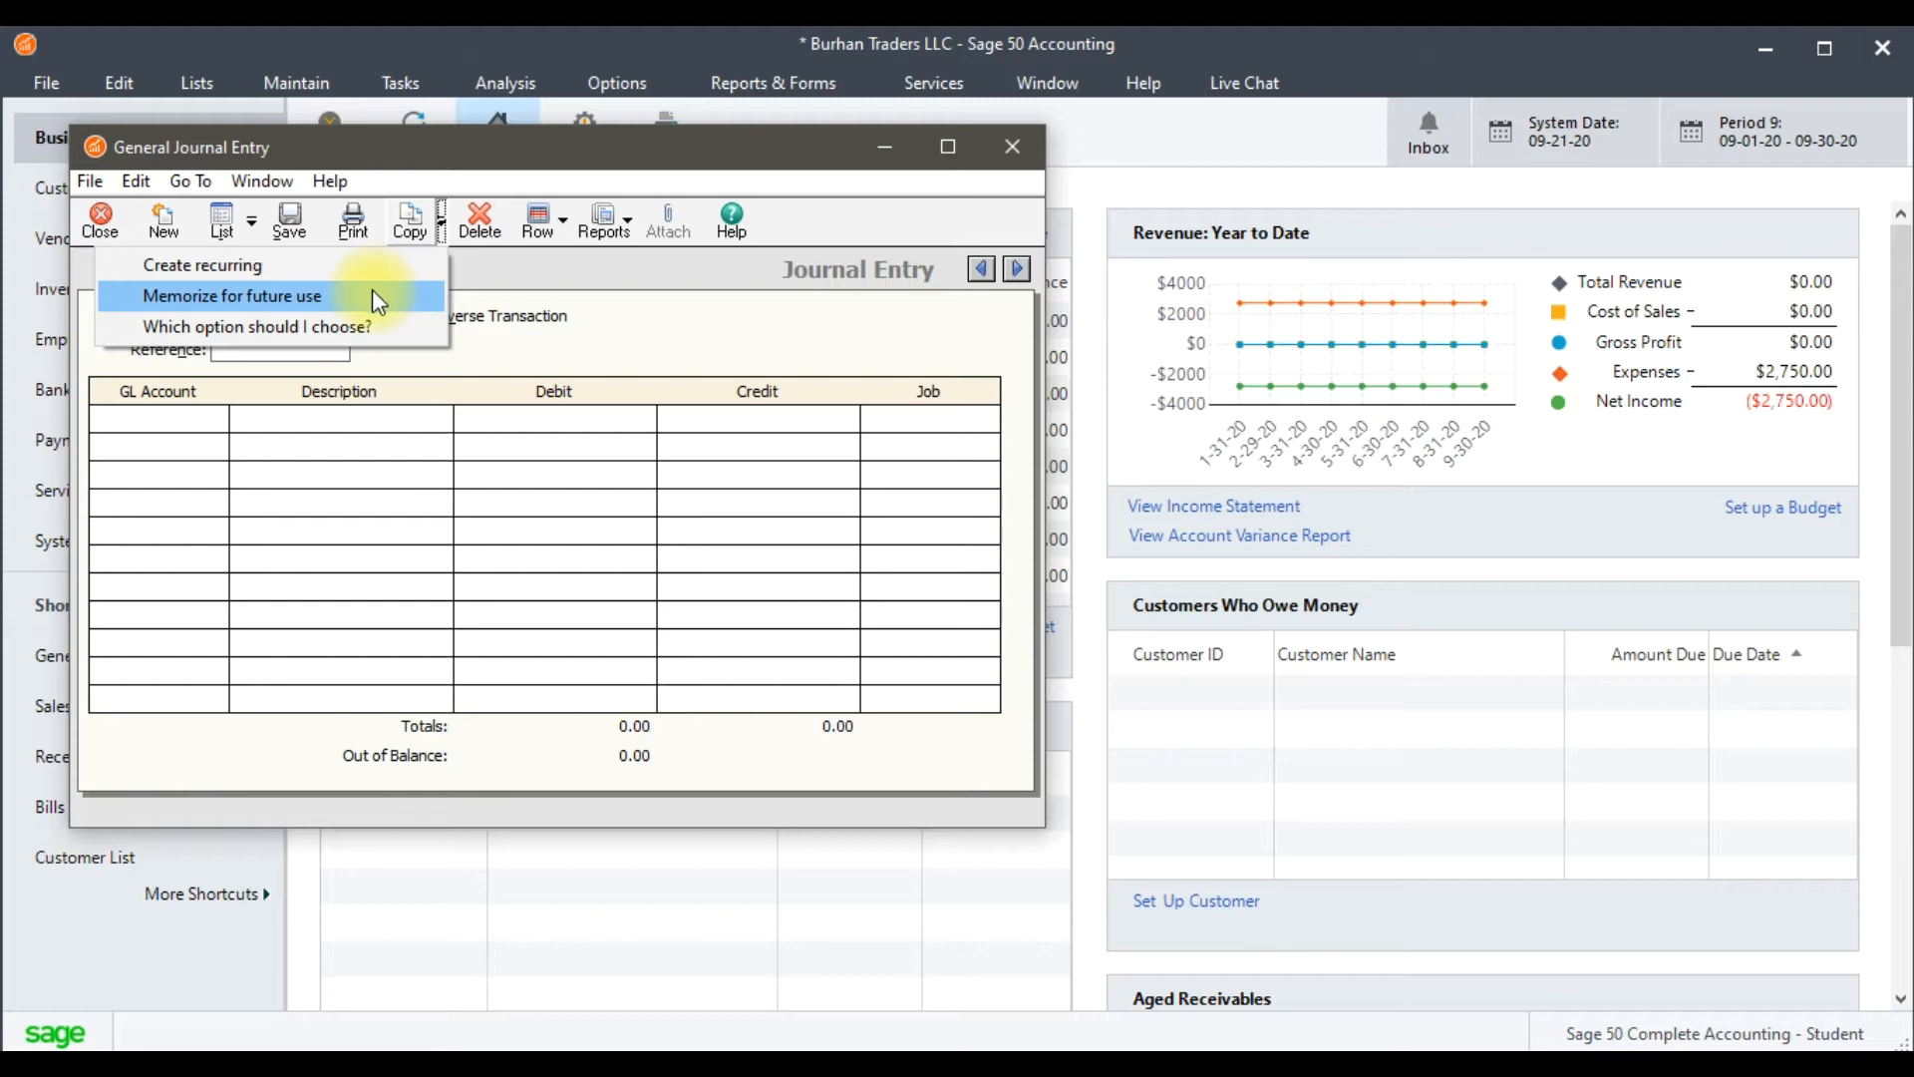
click(82, 243)
click(96, 224)
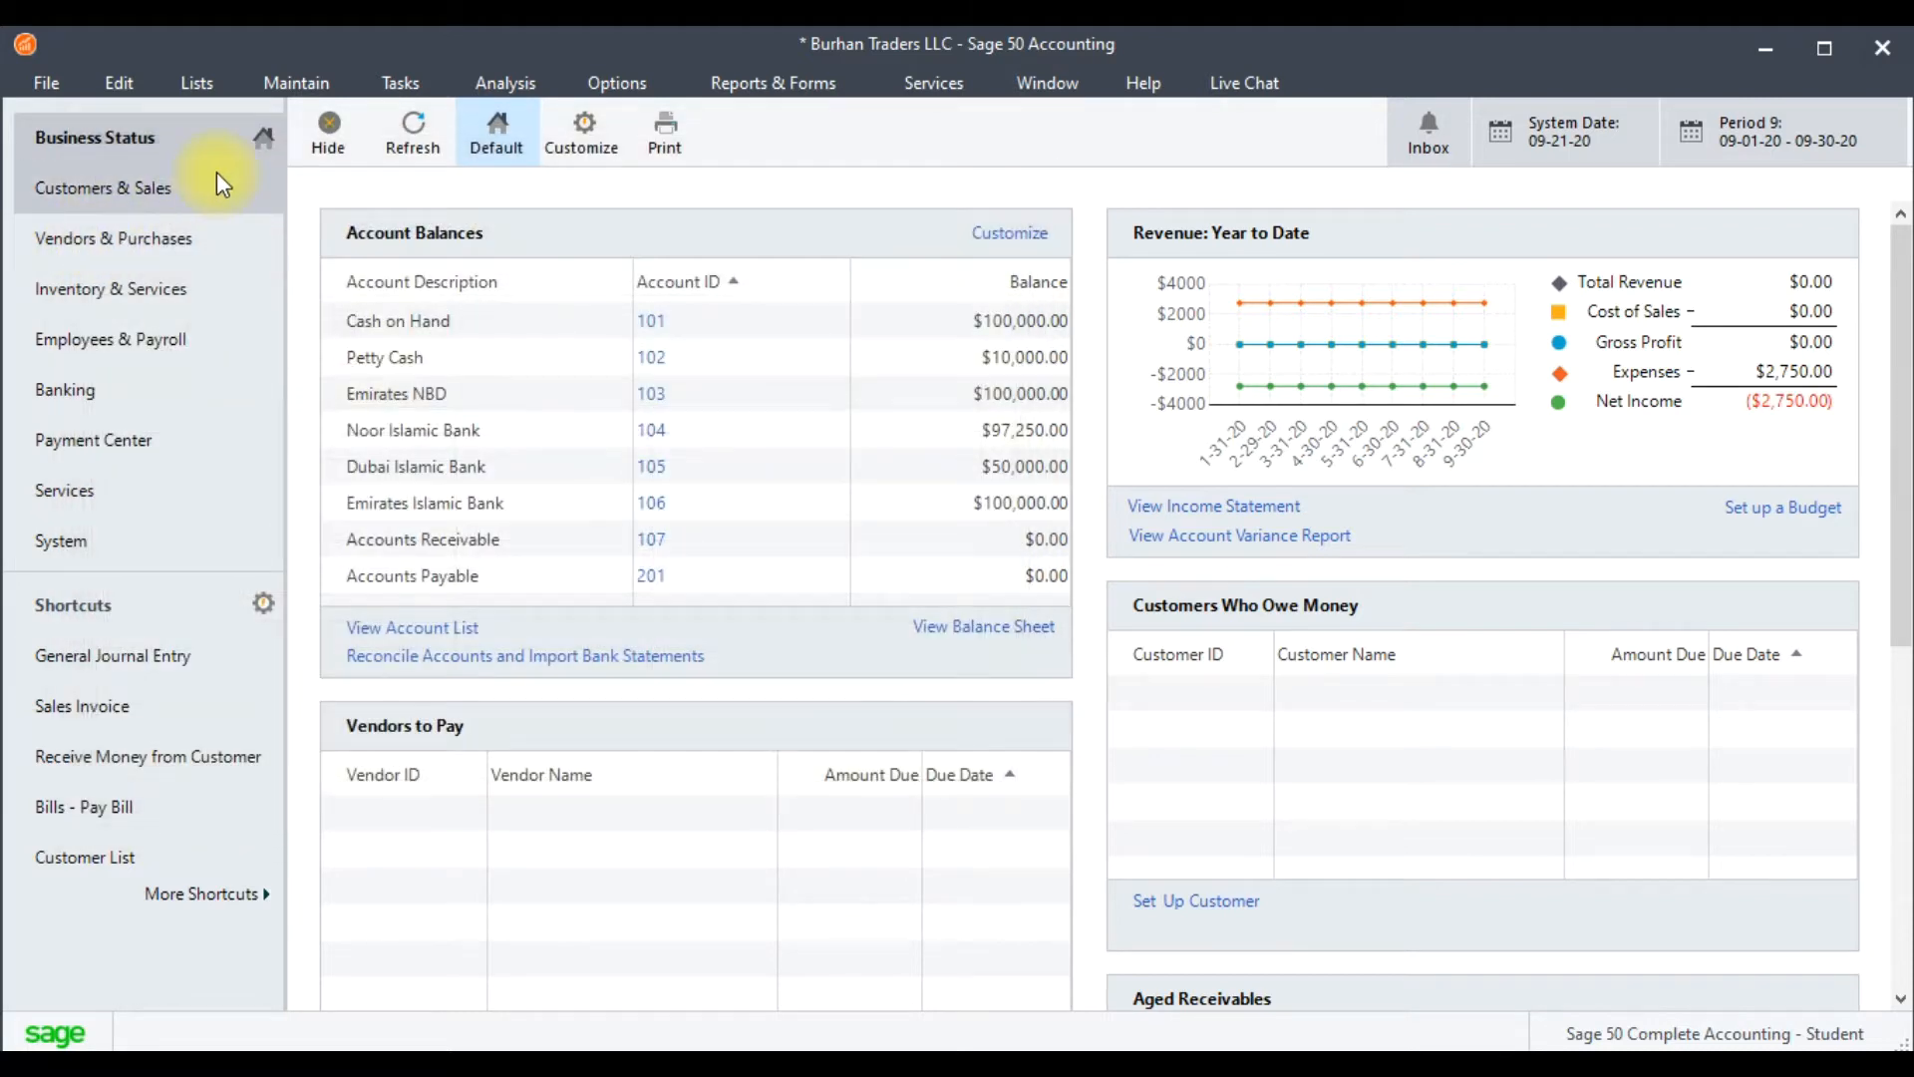
Open the memorized general journal entries for maintenance and maximize the window.
click(278, 92)
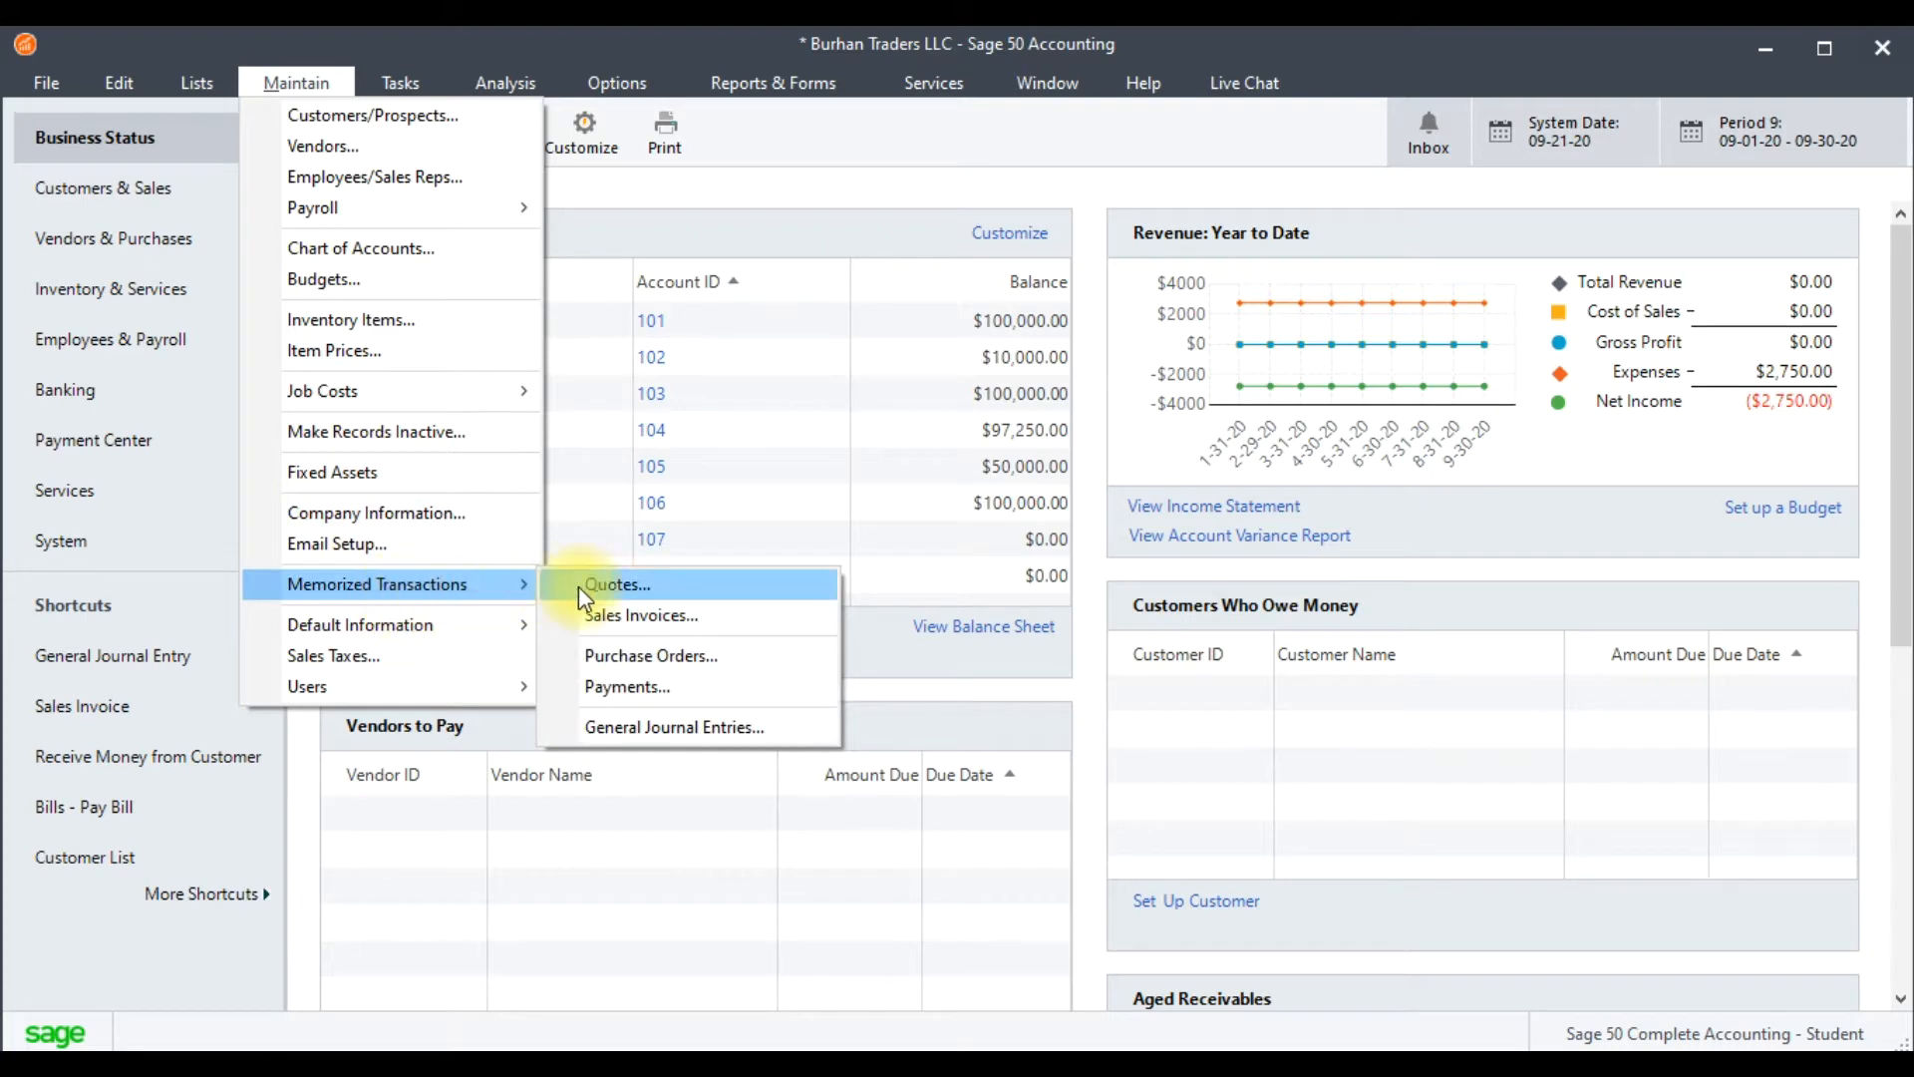
click(672, 730)
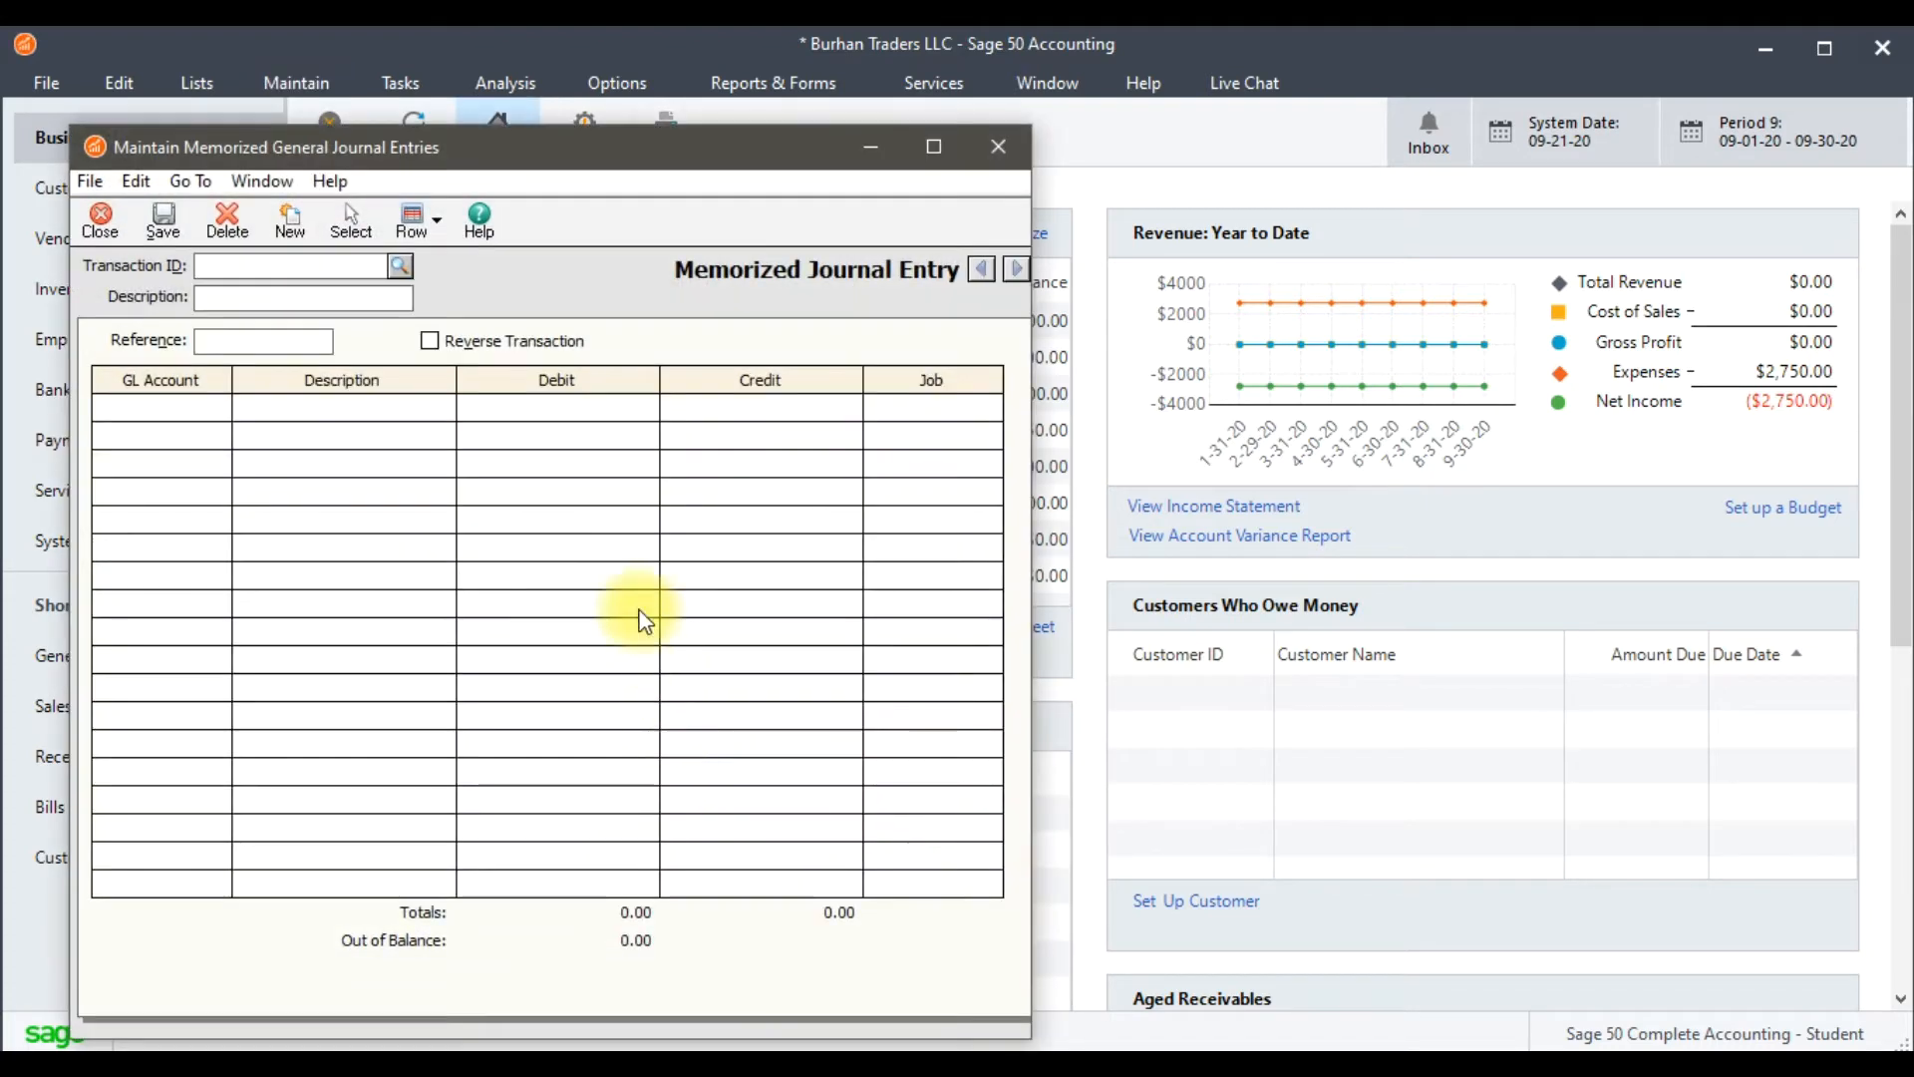
click(934, 147)
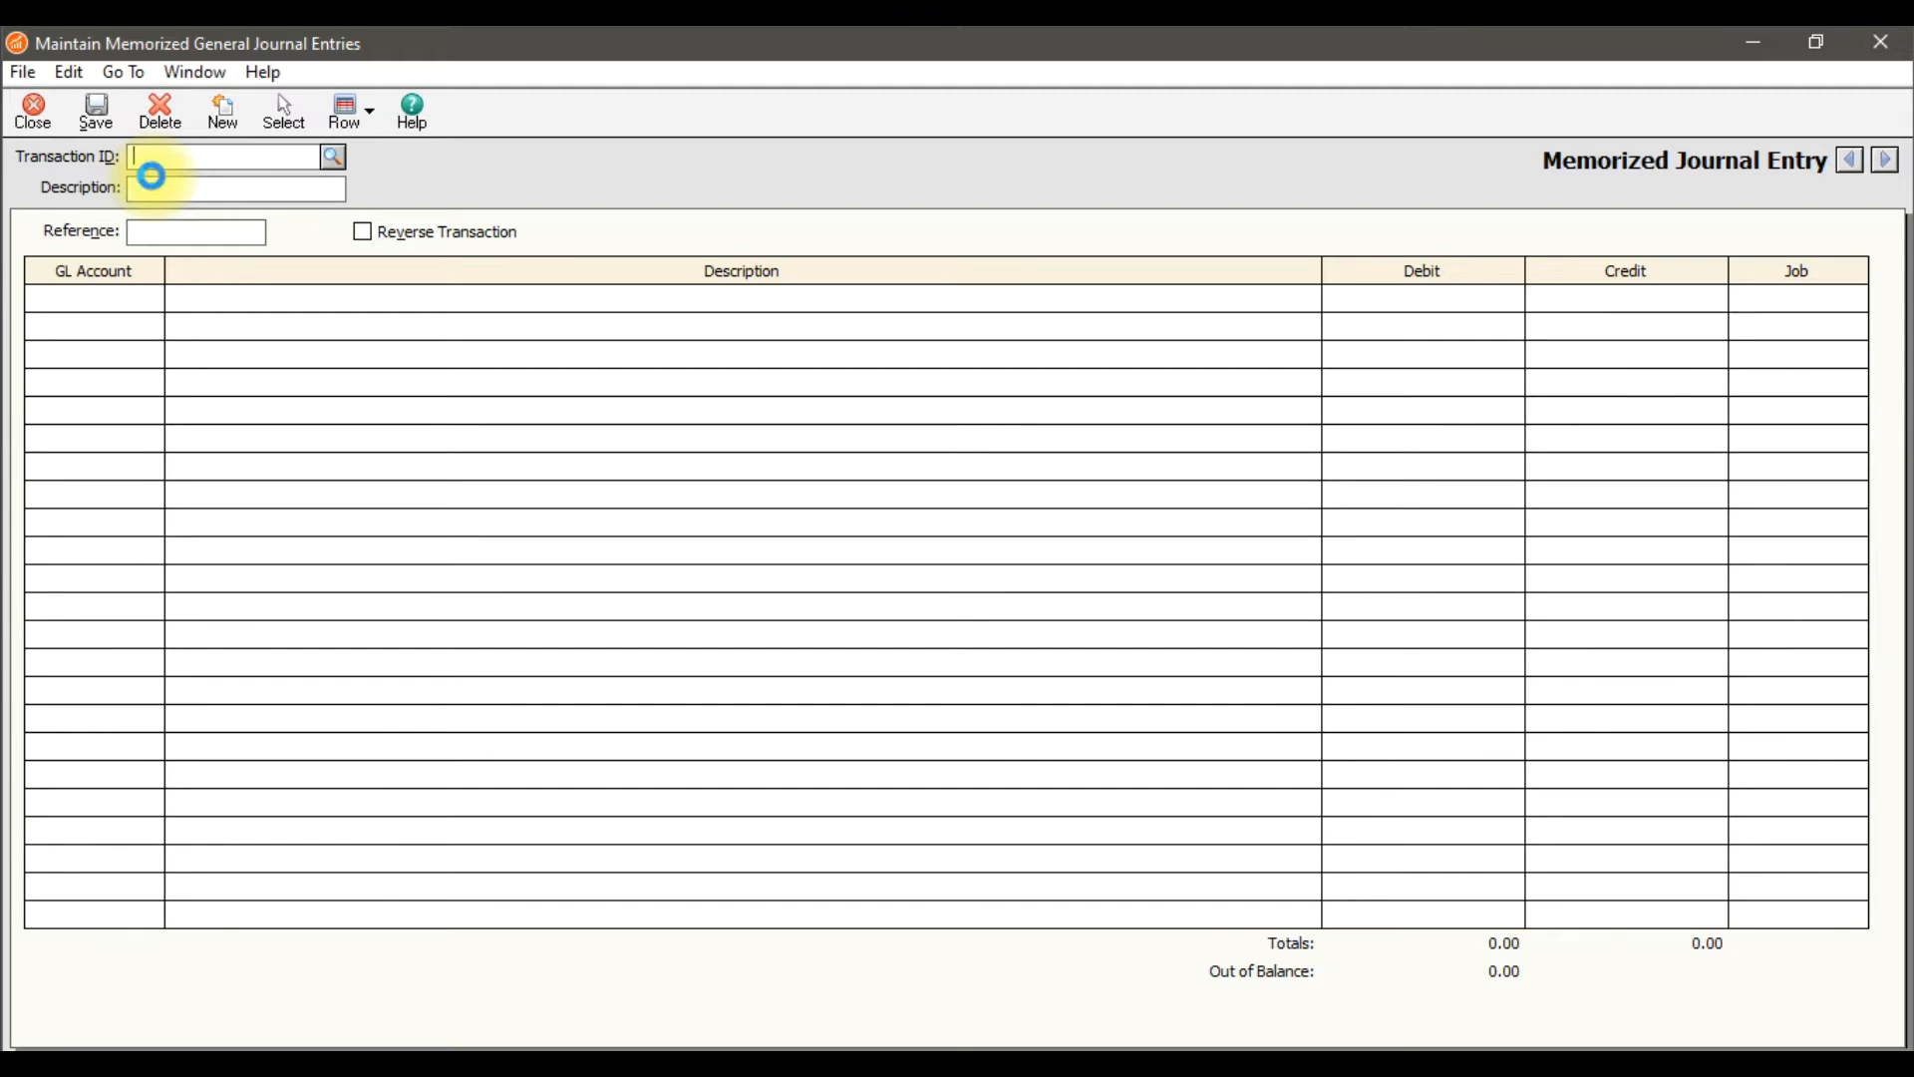
Give the memorized journal entry transaction ID 001, description Petty Cash Expenses and reference 001.
text(001)
key(Tab)
text(Petty Cash Expenses)
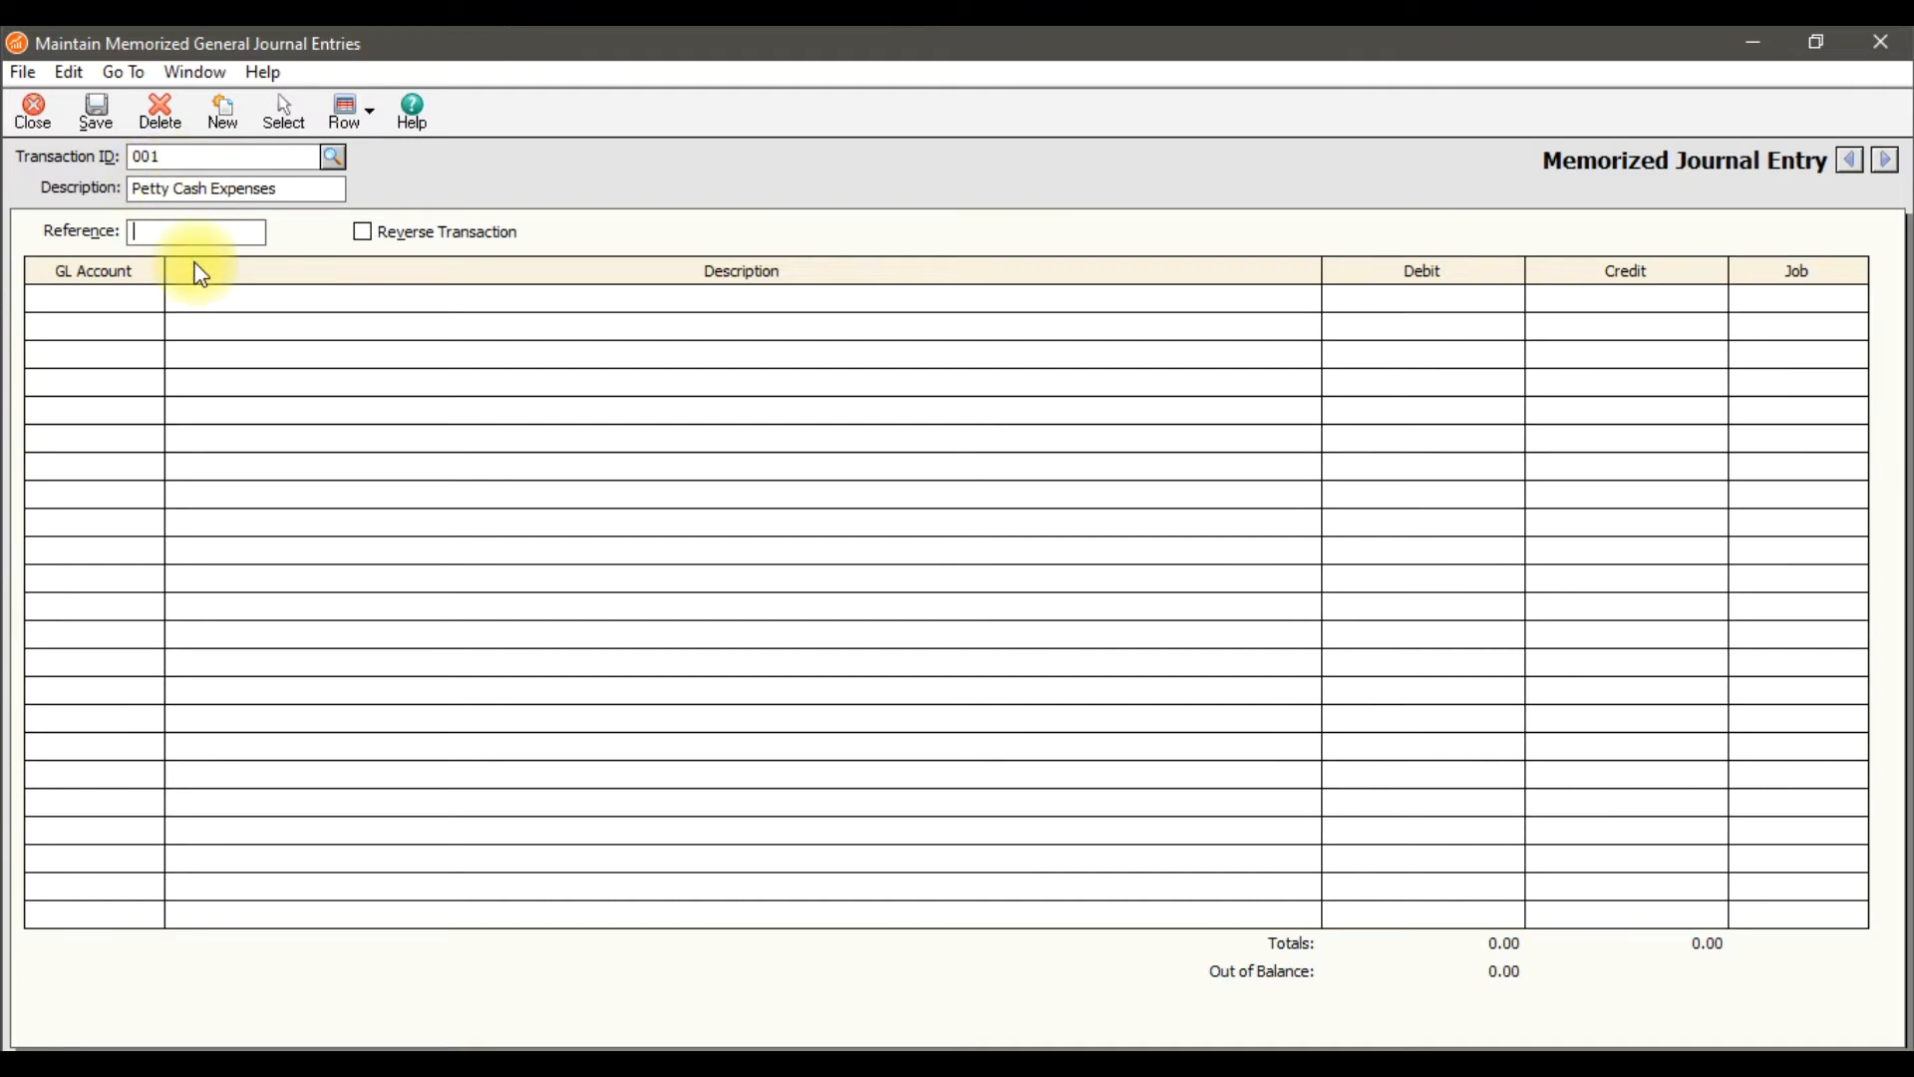
text(001)
Choose GL account 602, Telephone Expenses, for the first line of the memorized entry.
click(88, 302)
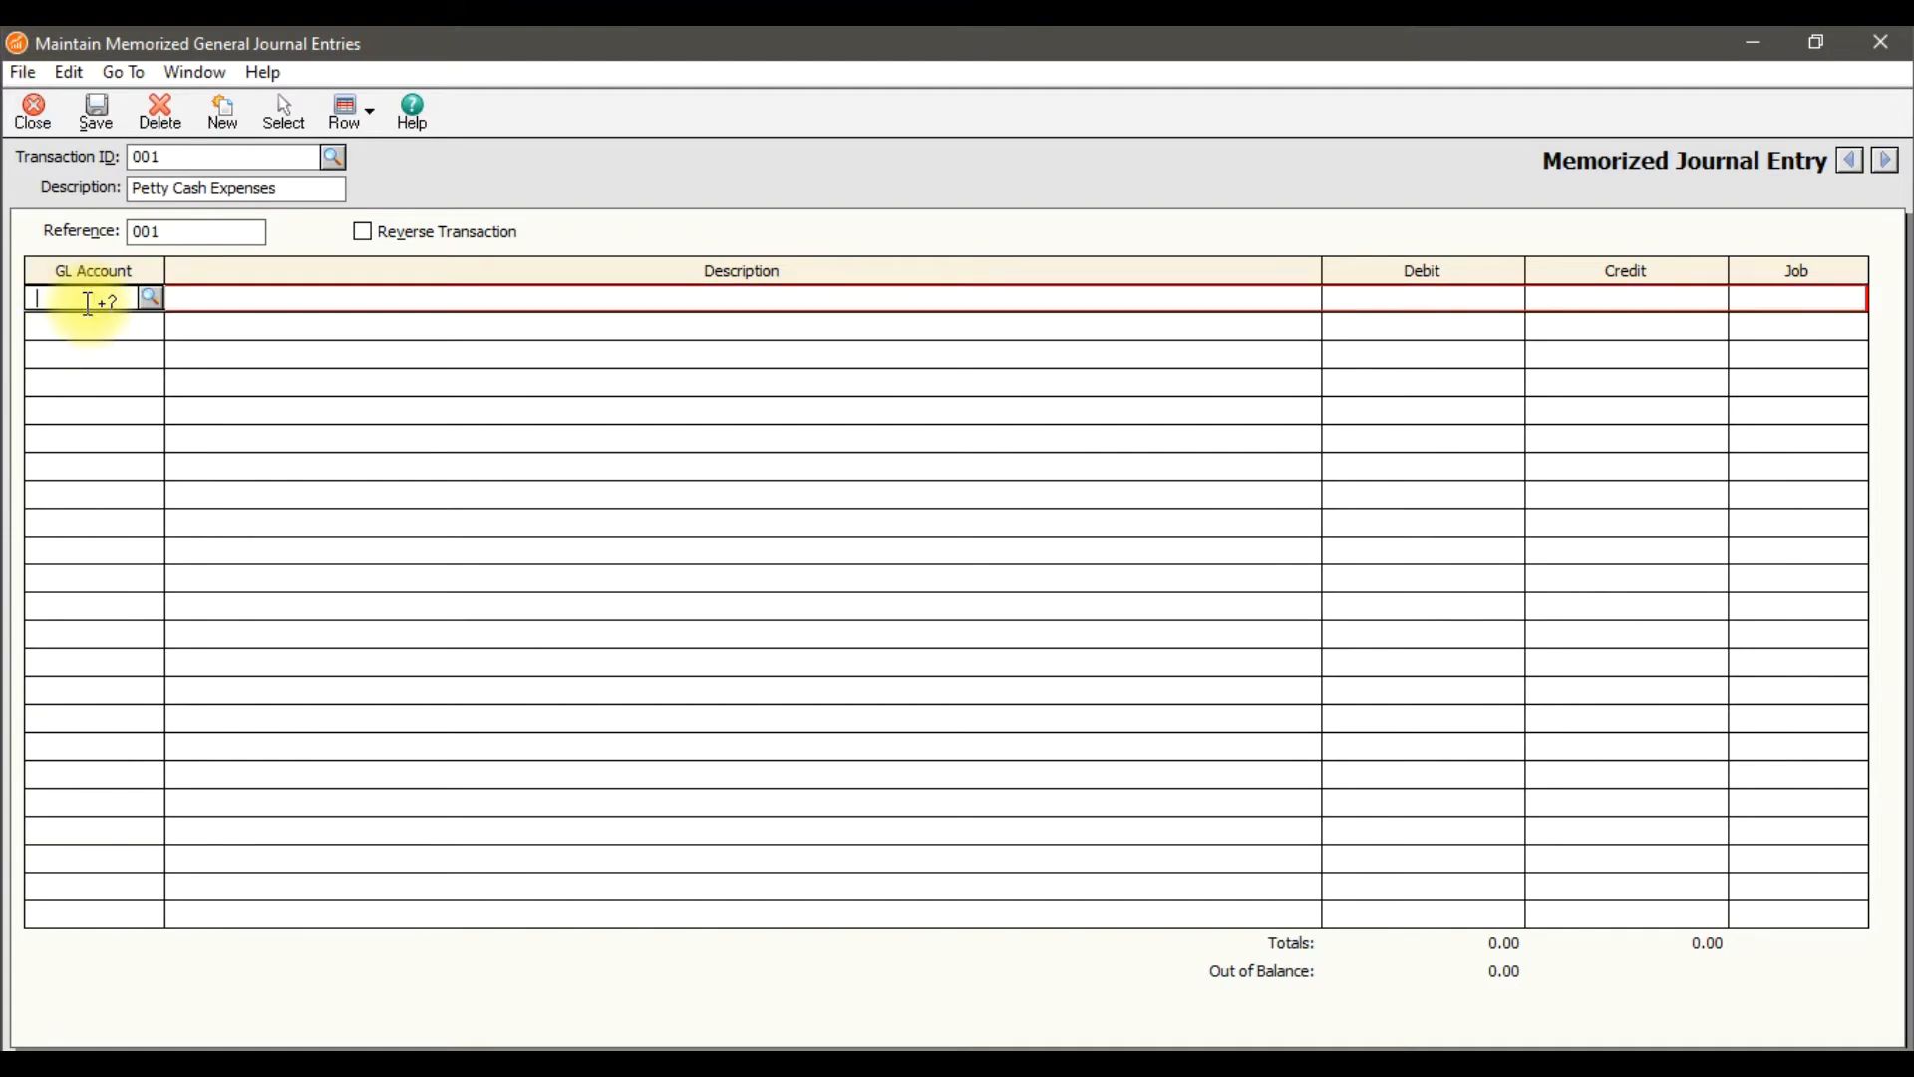
click(148, 304)
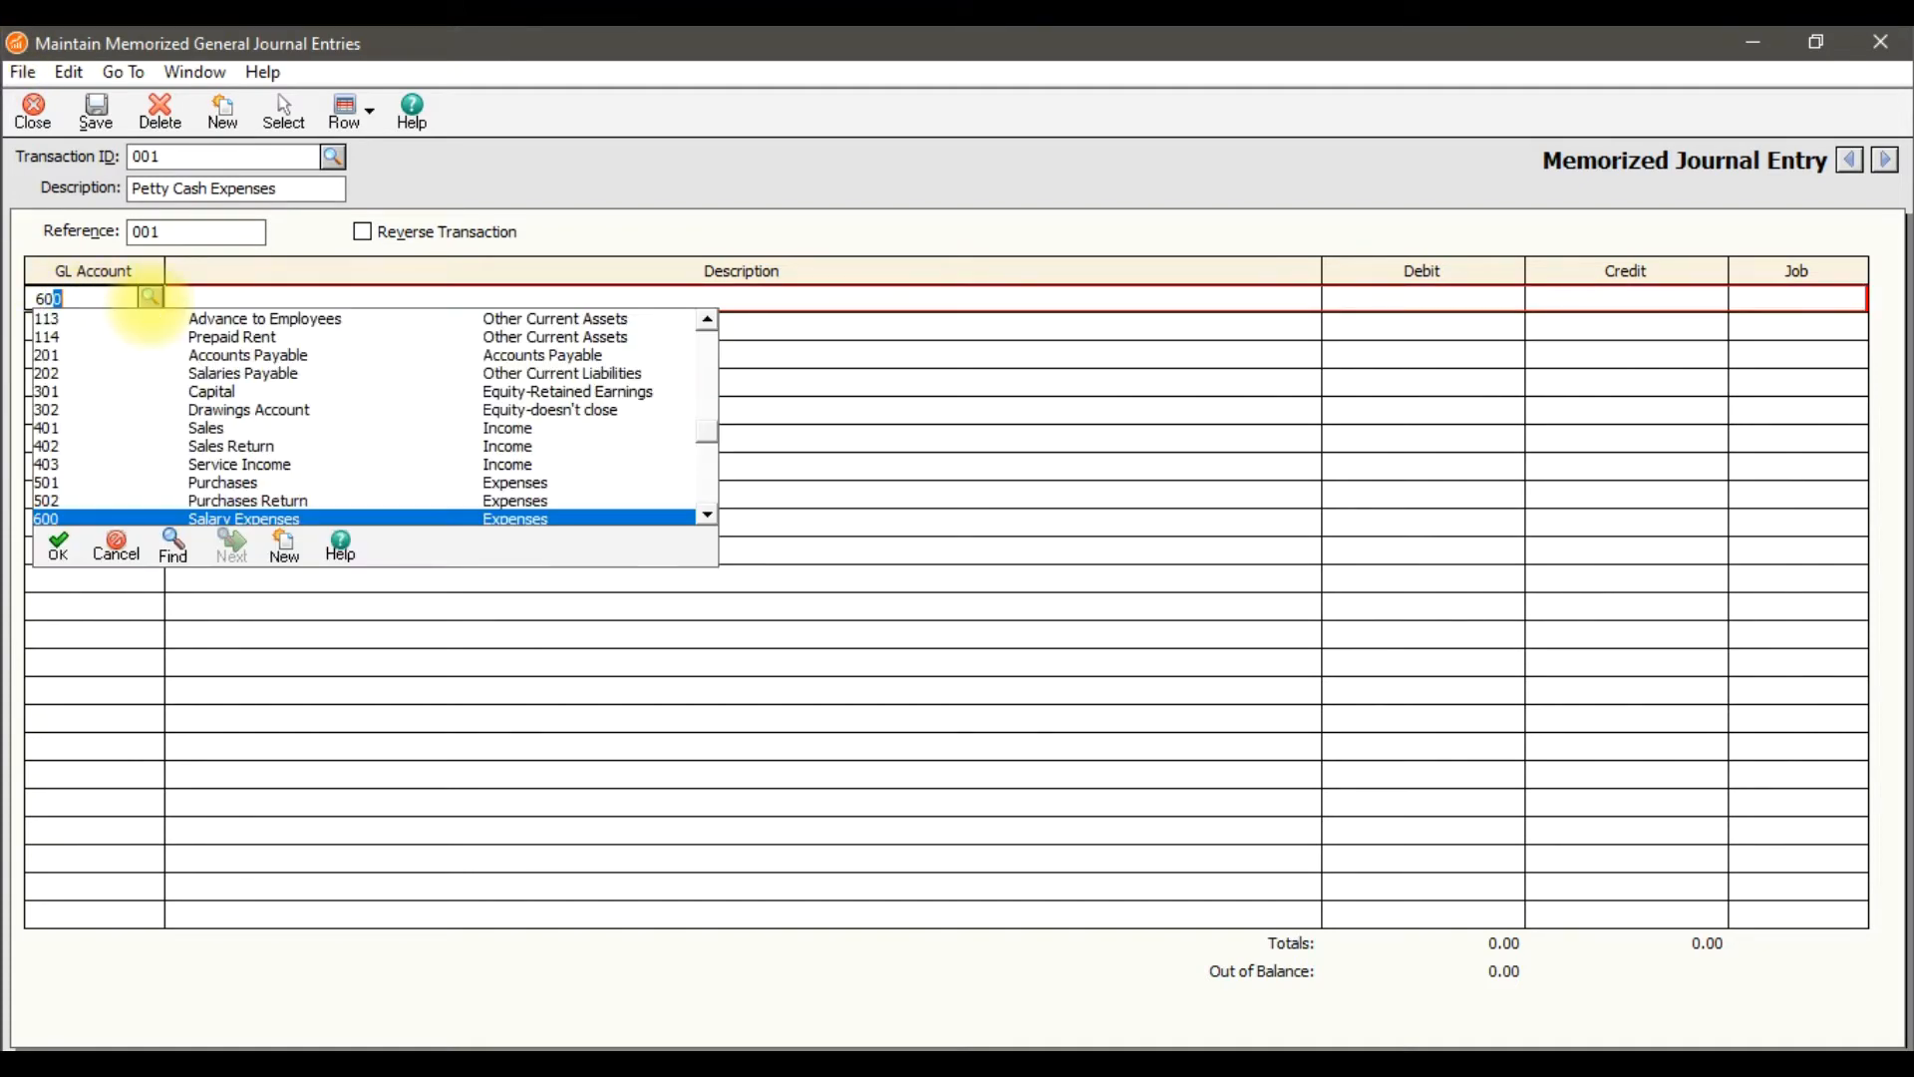
scroll(249, 485, down, 2)
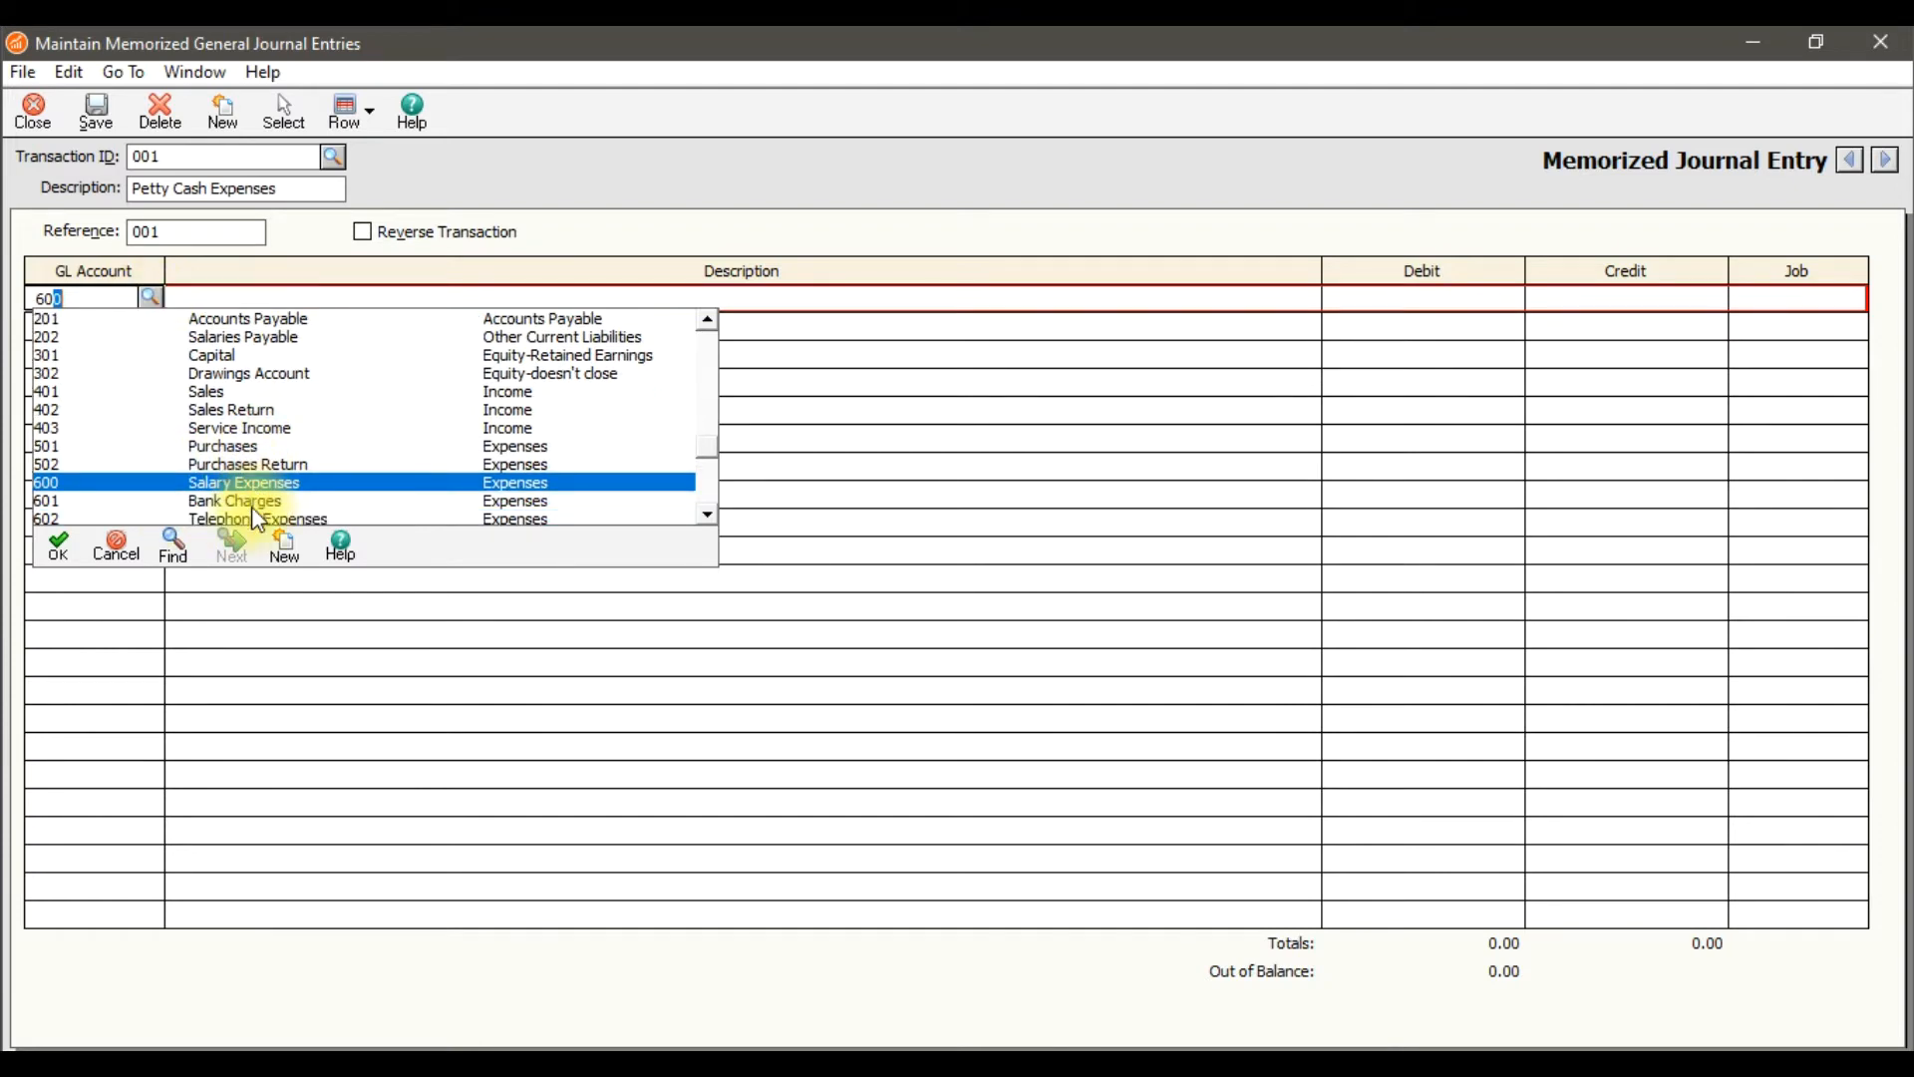
scroll(265, 521, down, 2)
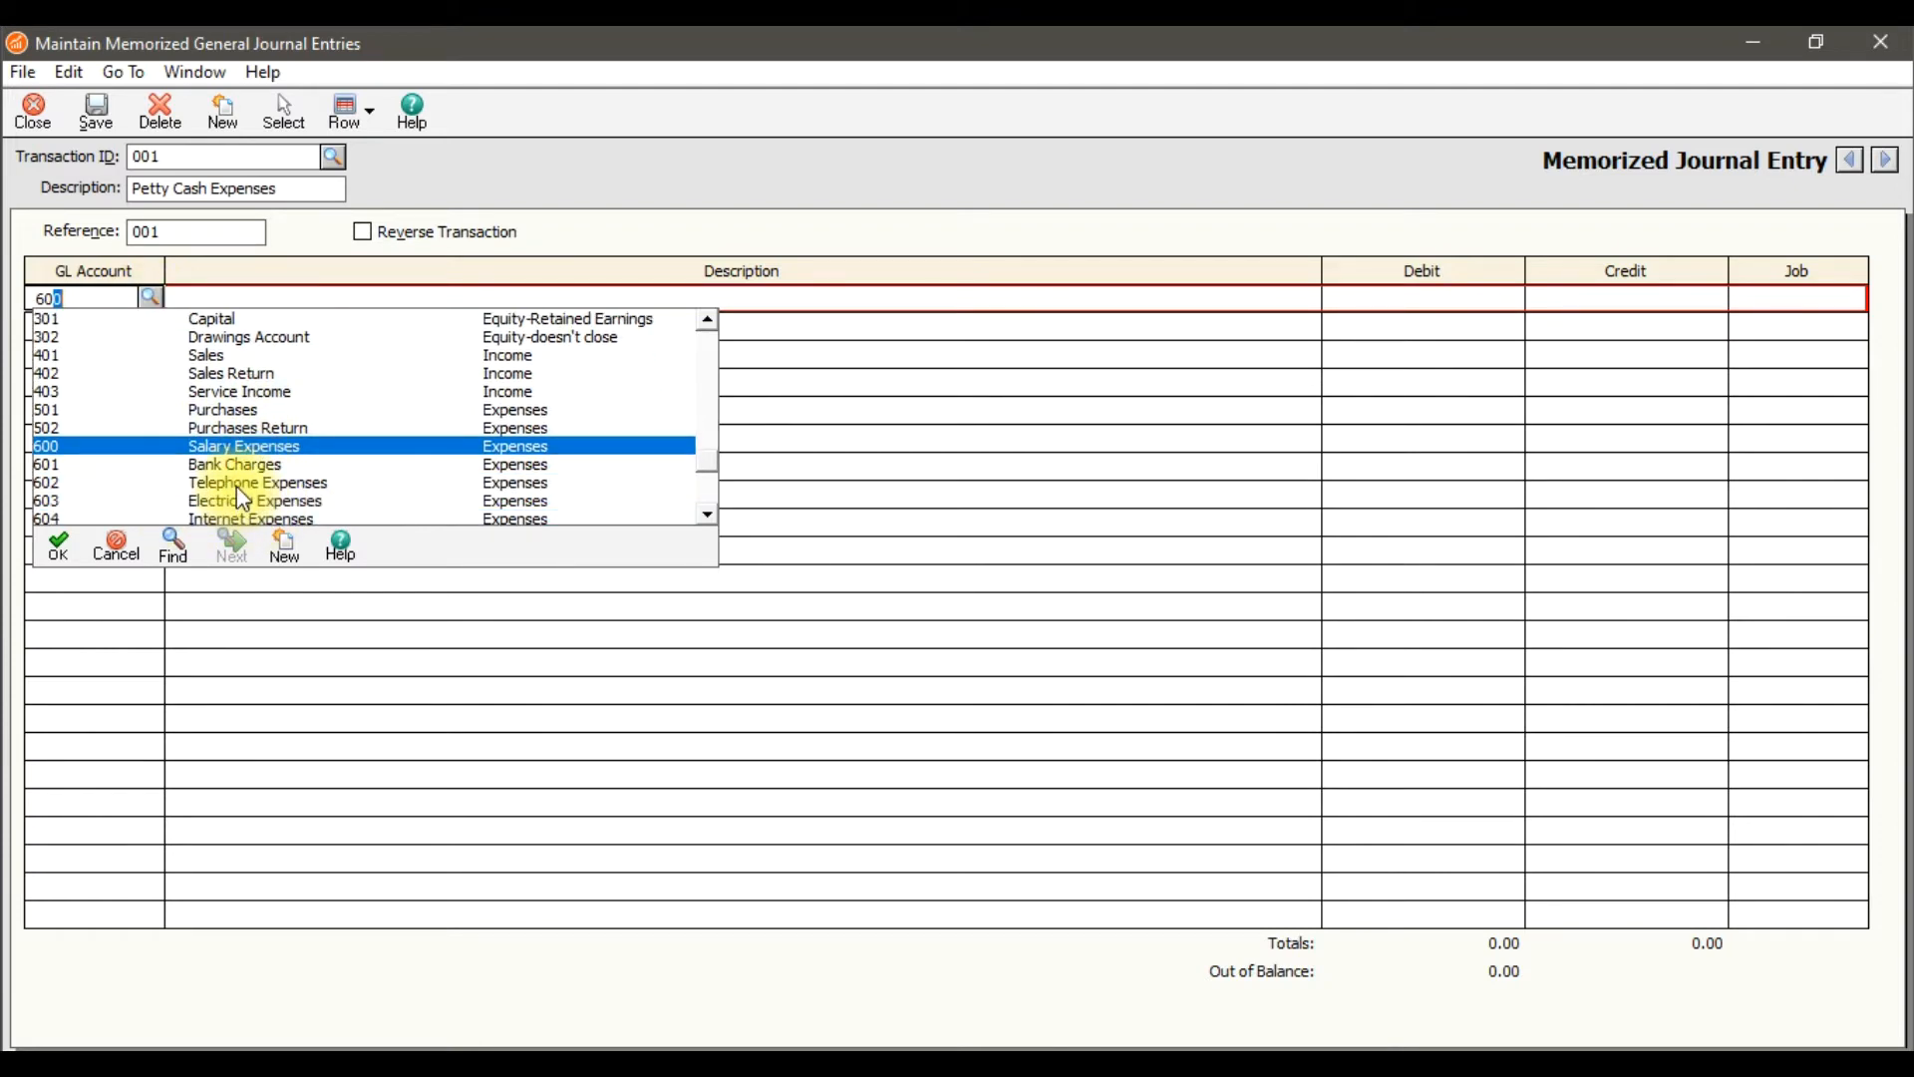
double_click(239, 483)
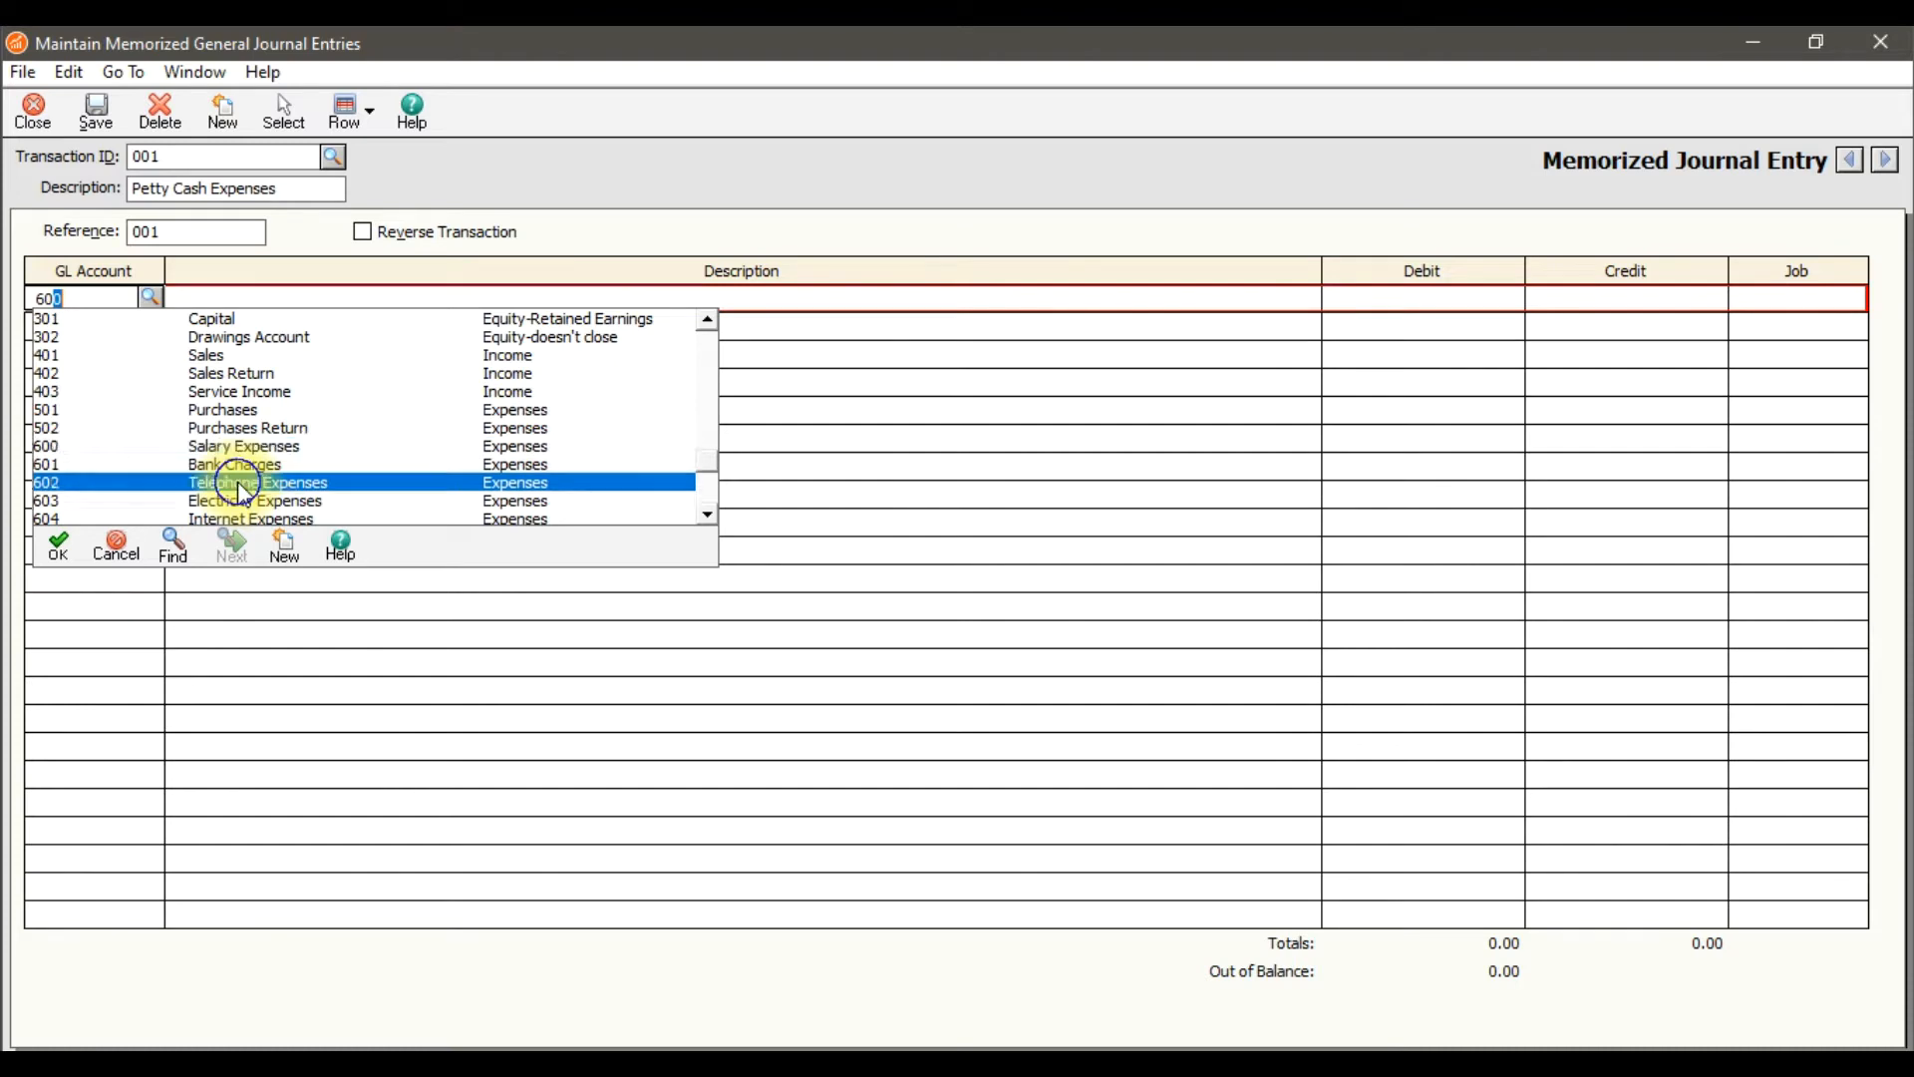
Describe the telephone expenses line as "Telephone Bill Paid" and set its debit to 1,000.00.
text(Te)
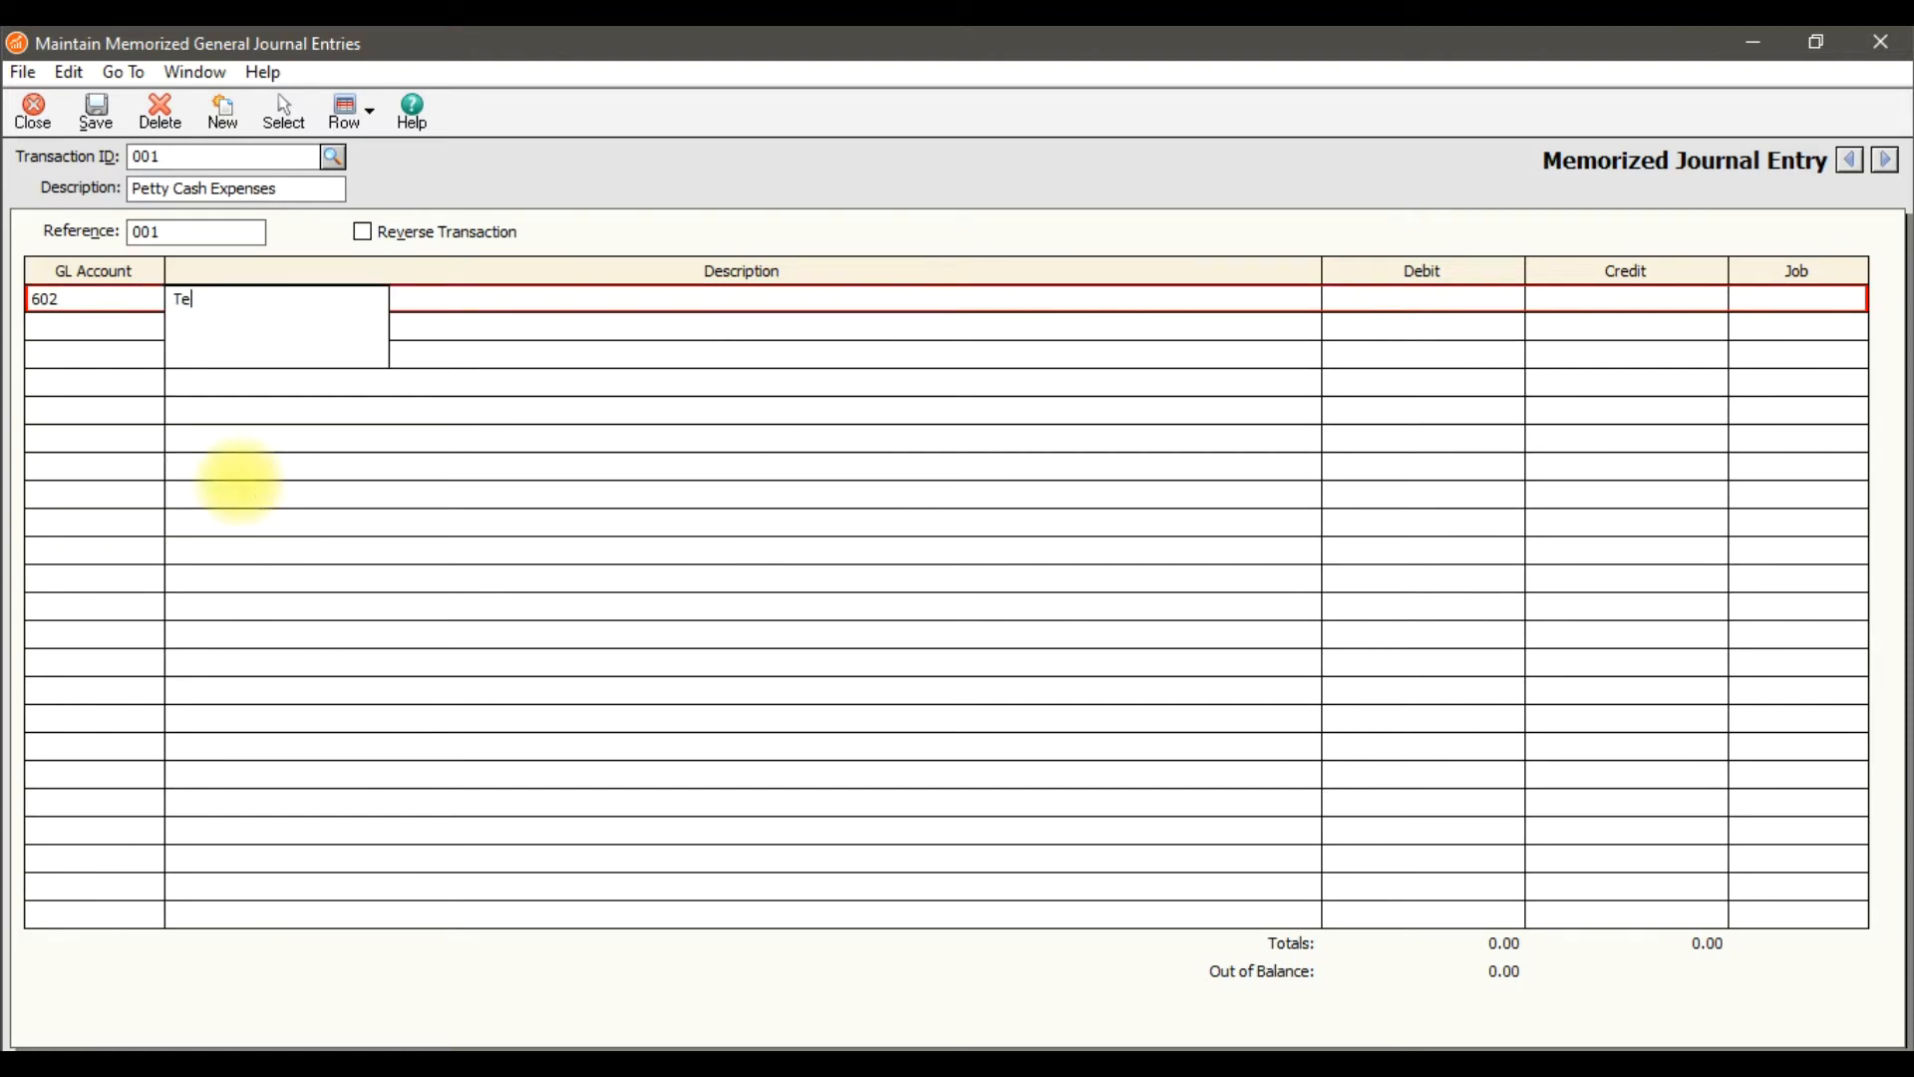
text(lephone Bill Pa)
text(id)
key(Tab)
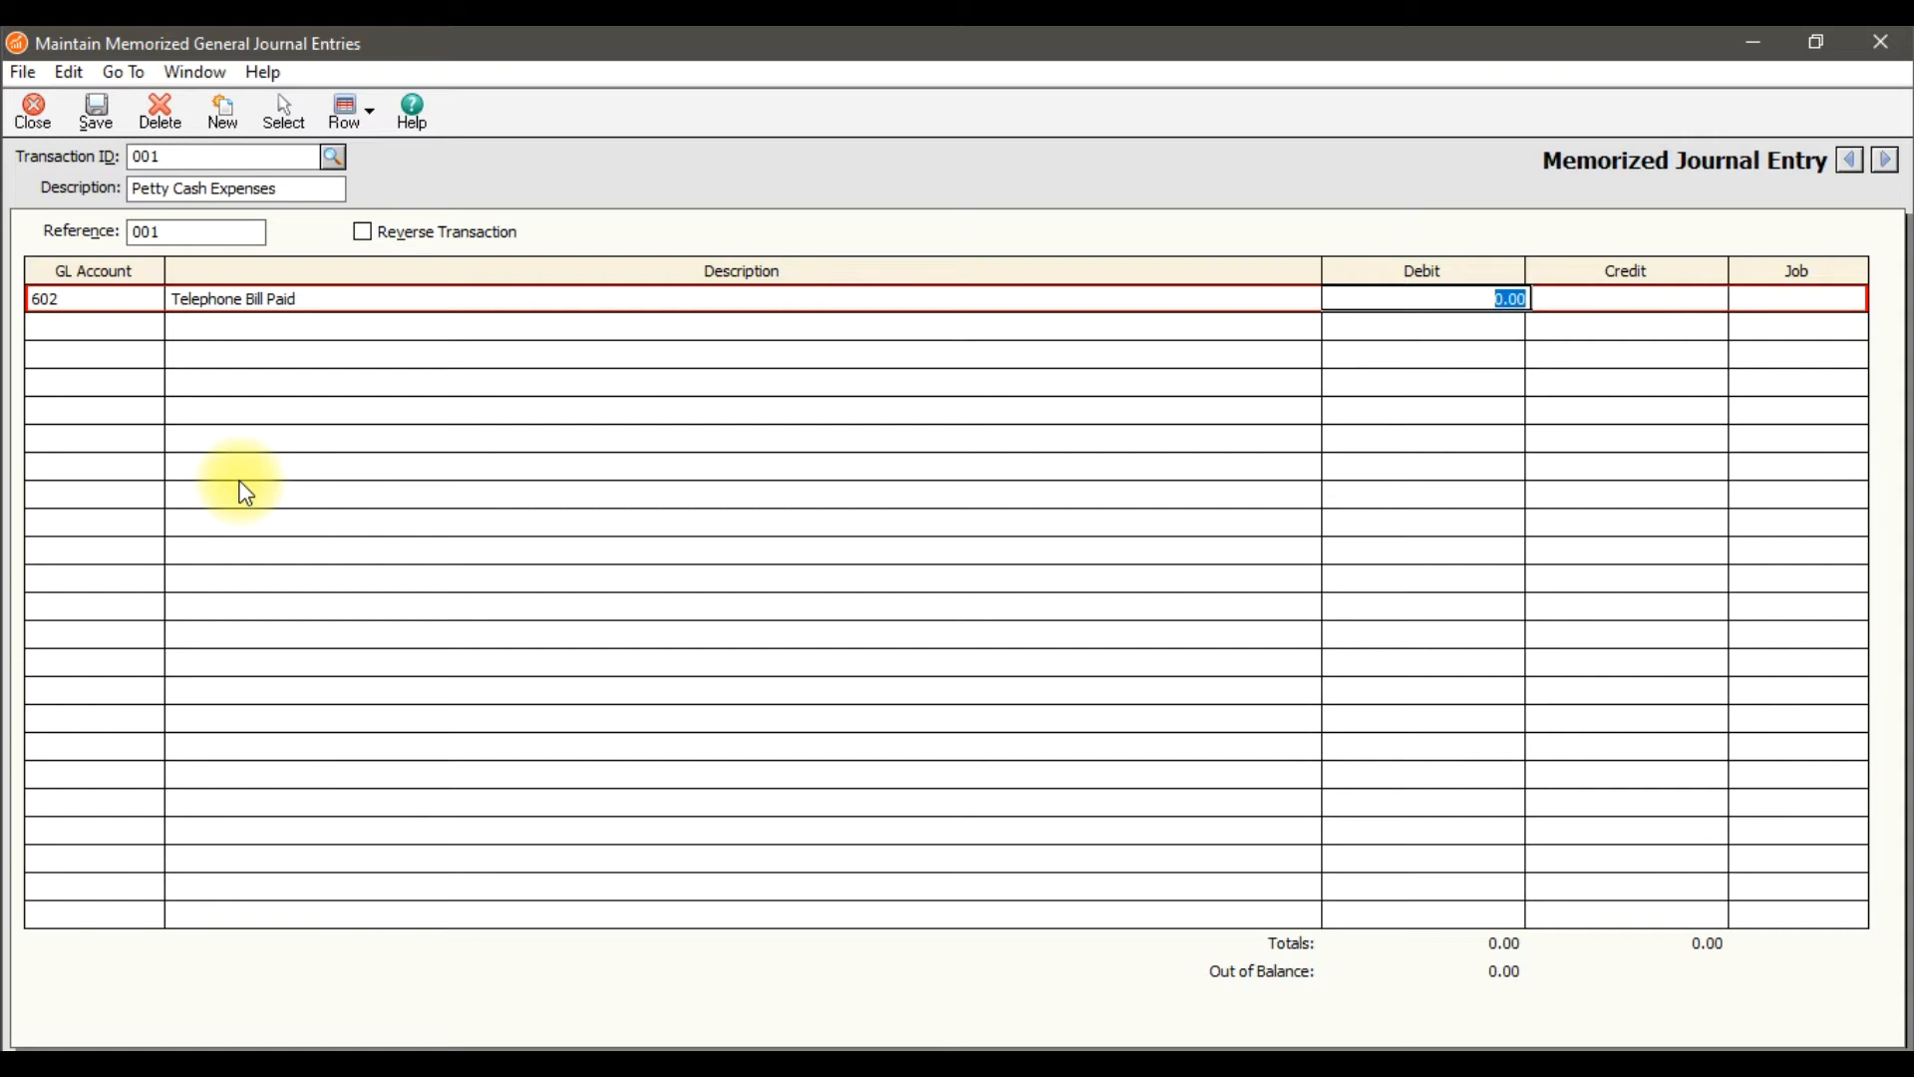
text(1000)
key(Tab)
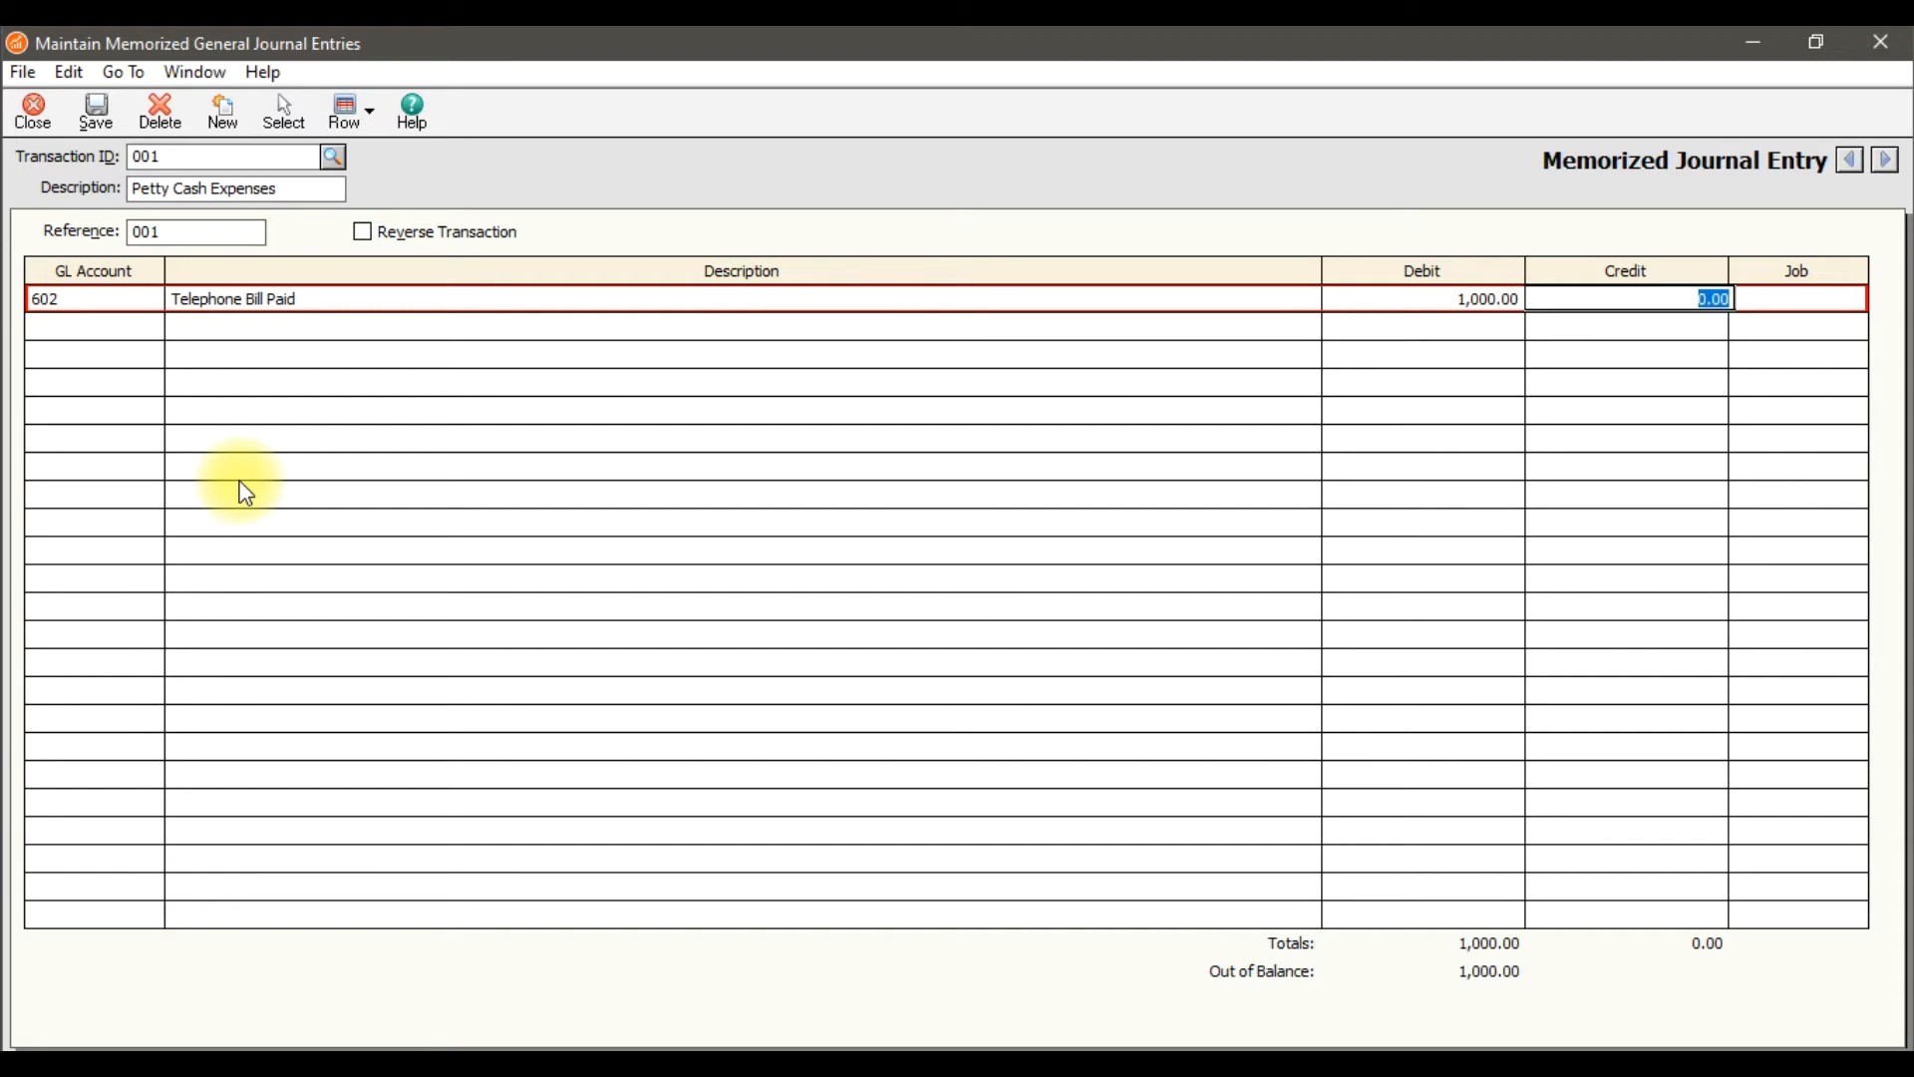
key(Tab)
key(Tab)
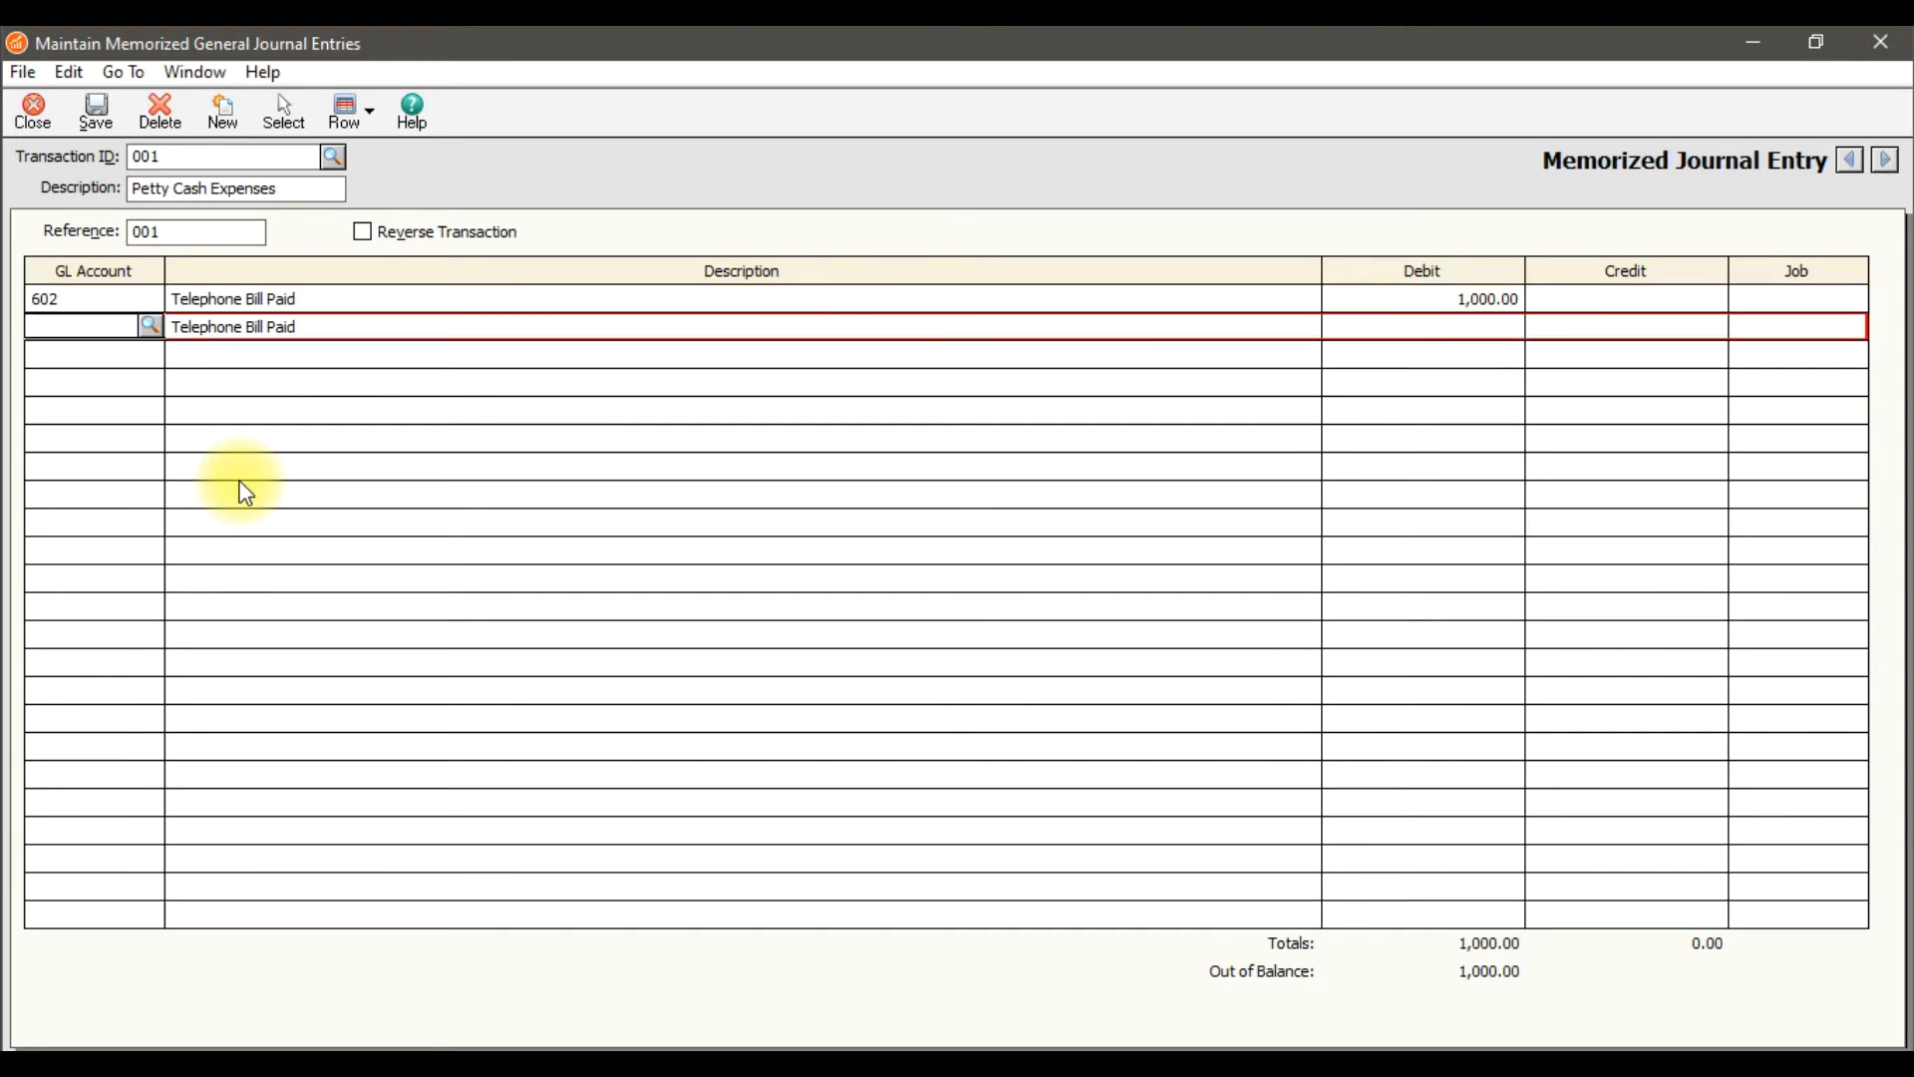
Add a line for GL account 603 described as "Electricity Bill Paid" with a debit of 2,000.00.
text(603)
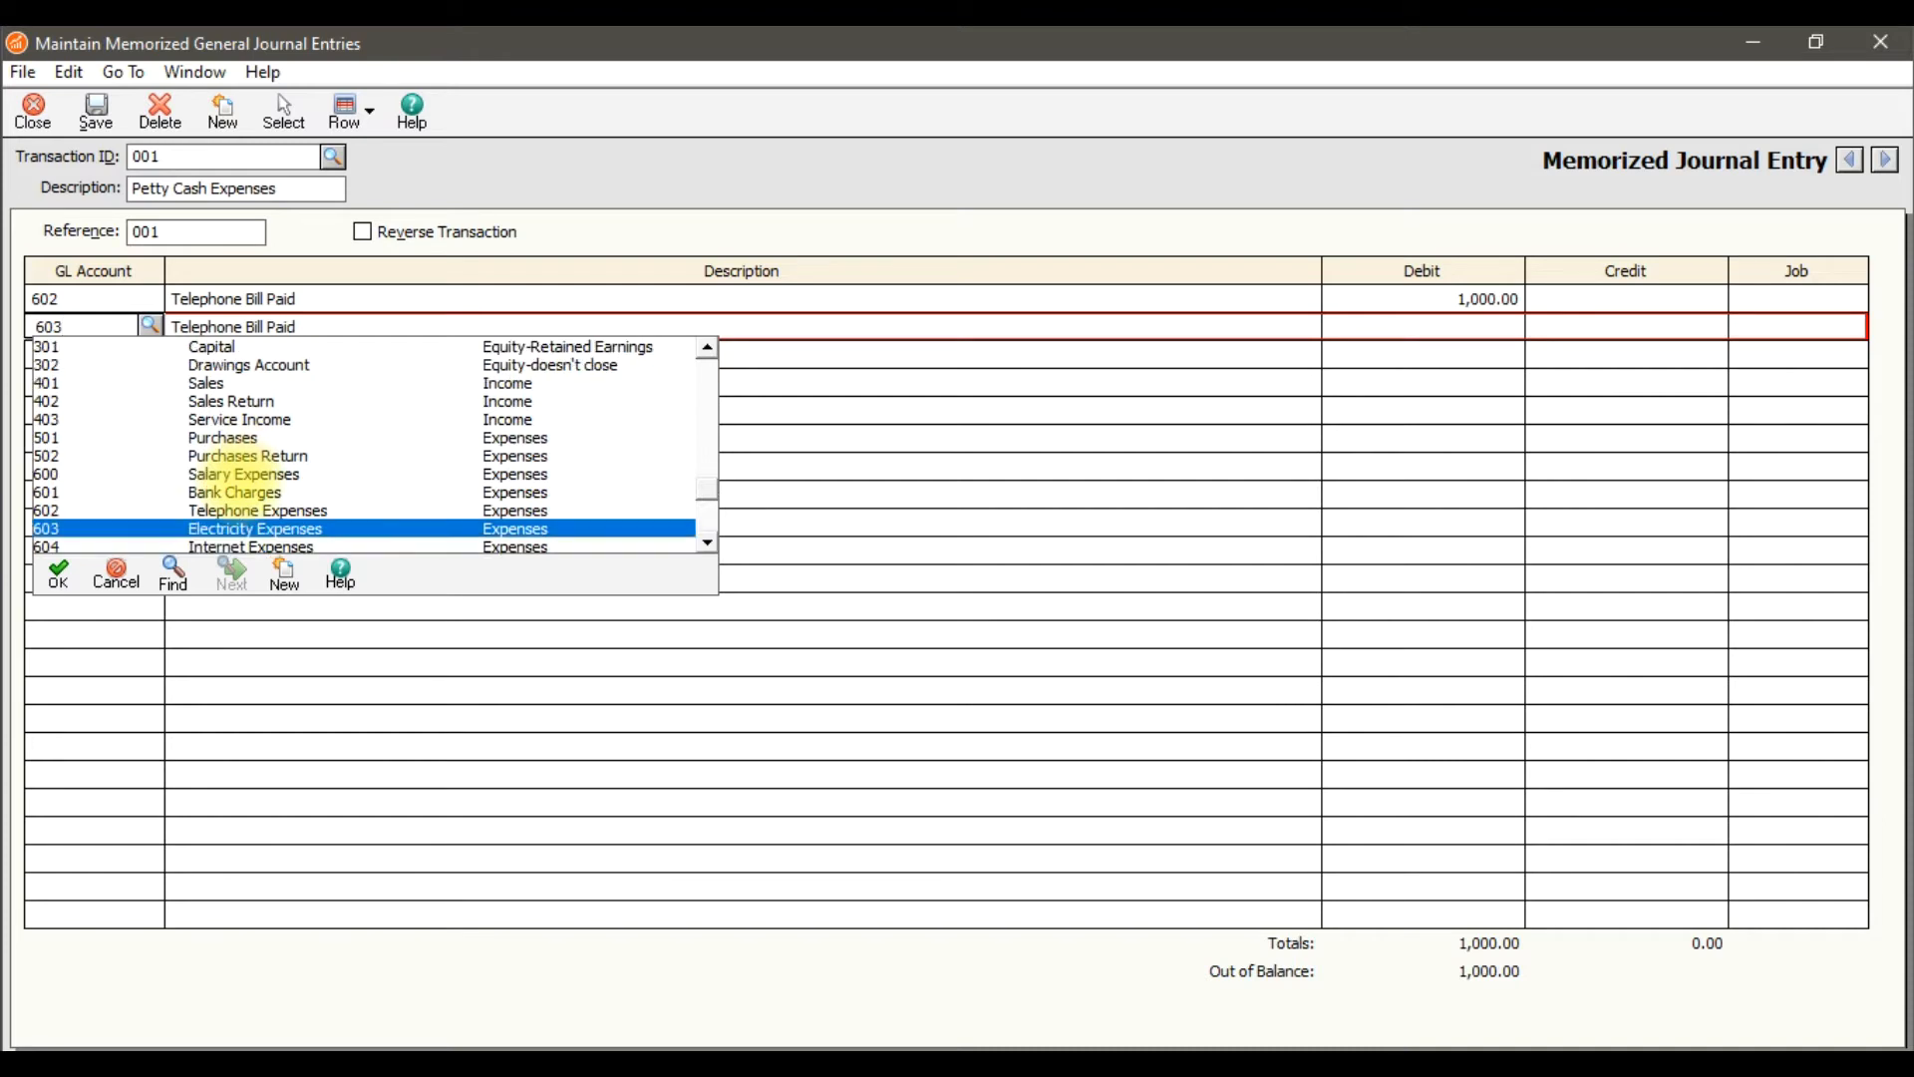
key(Tab)
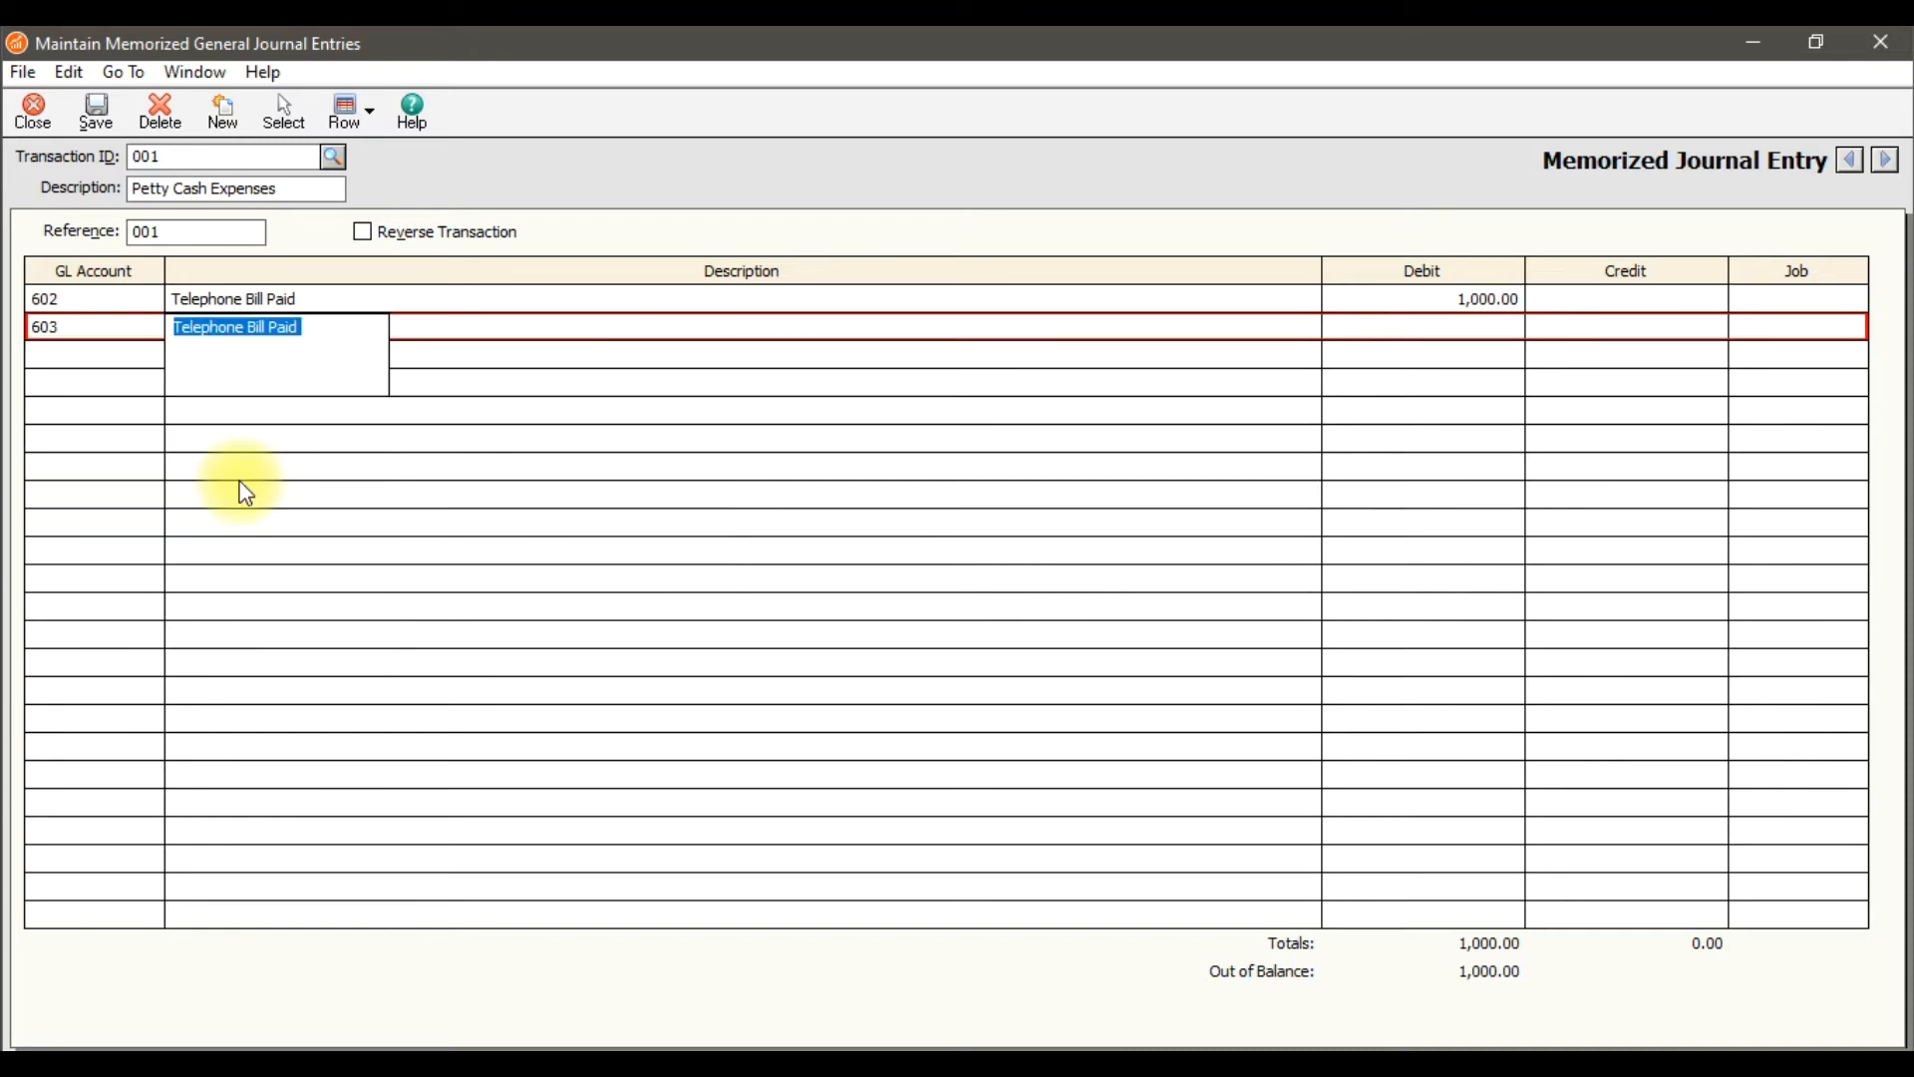
text(Ele)
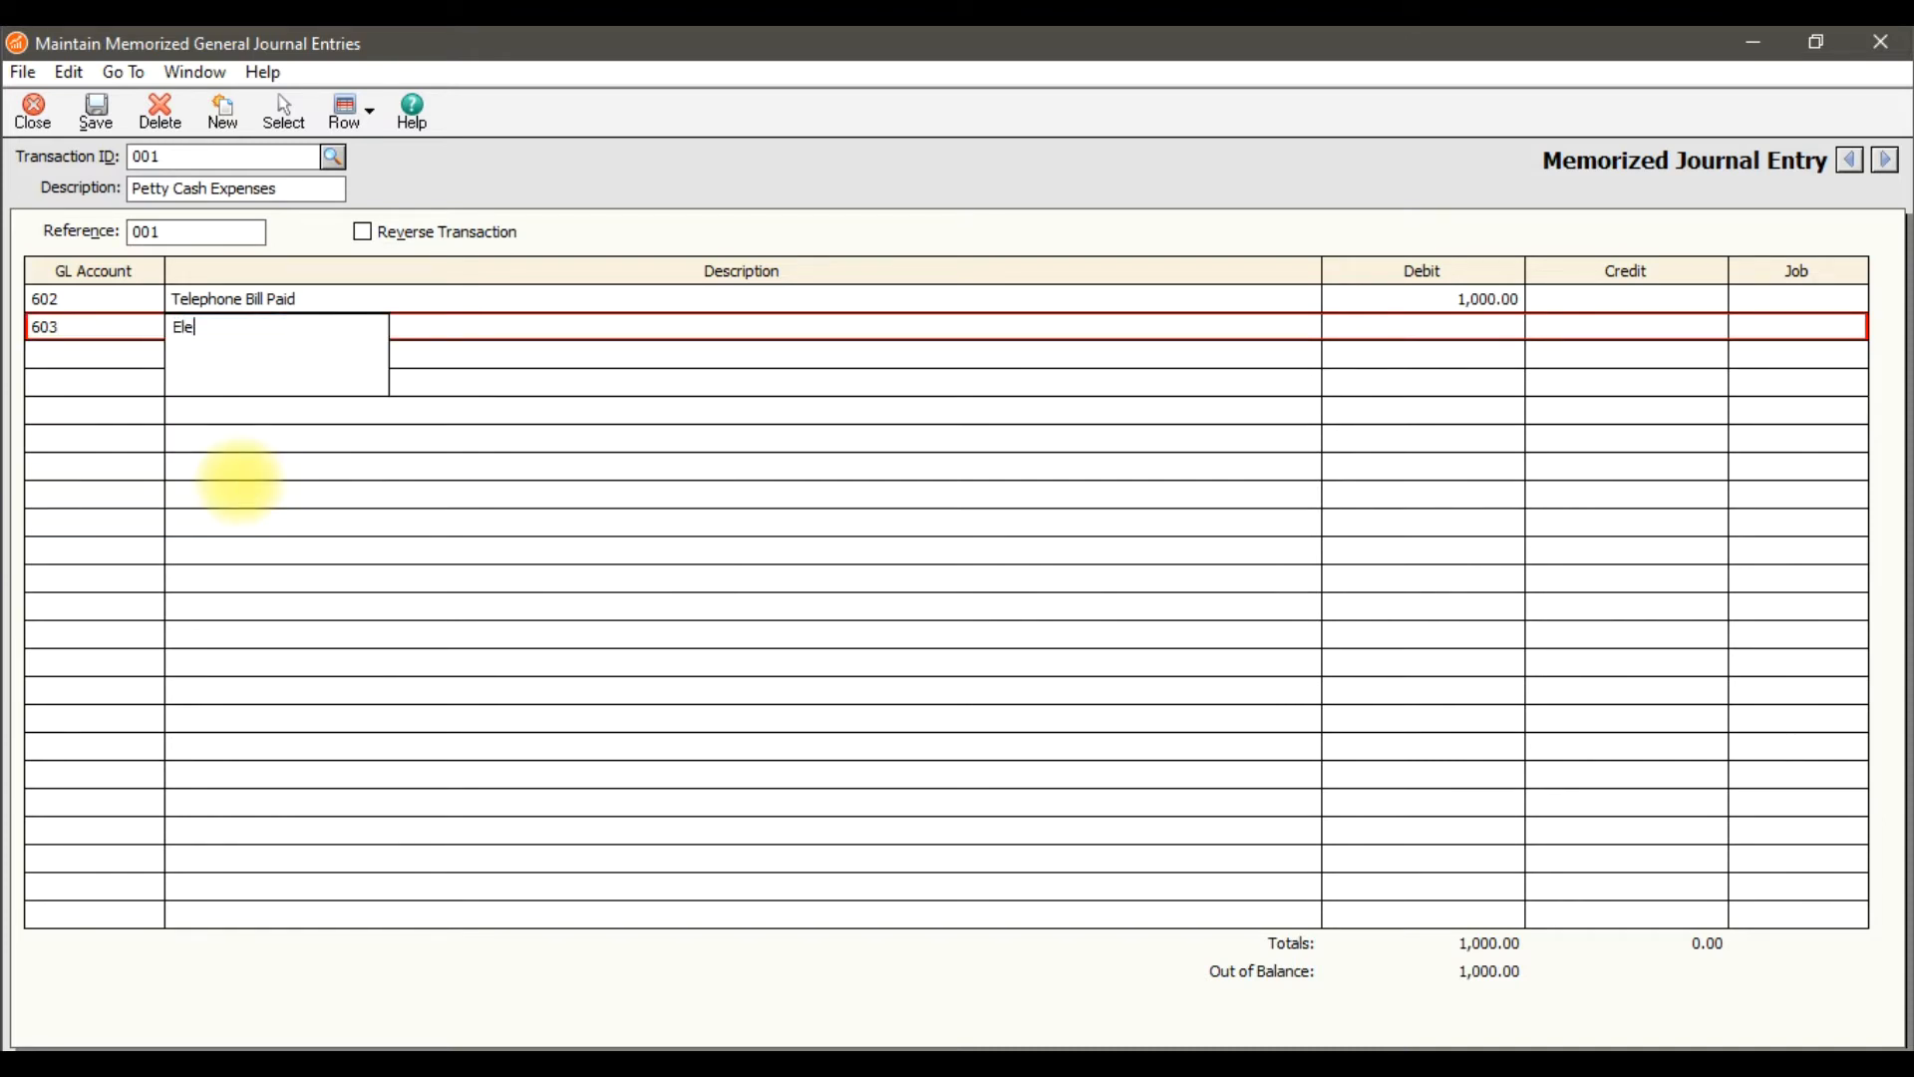
text(ctricity Bill Paid)
key(Tab)
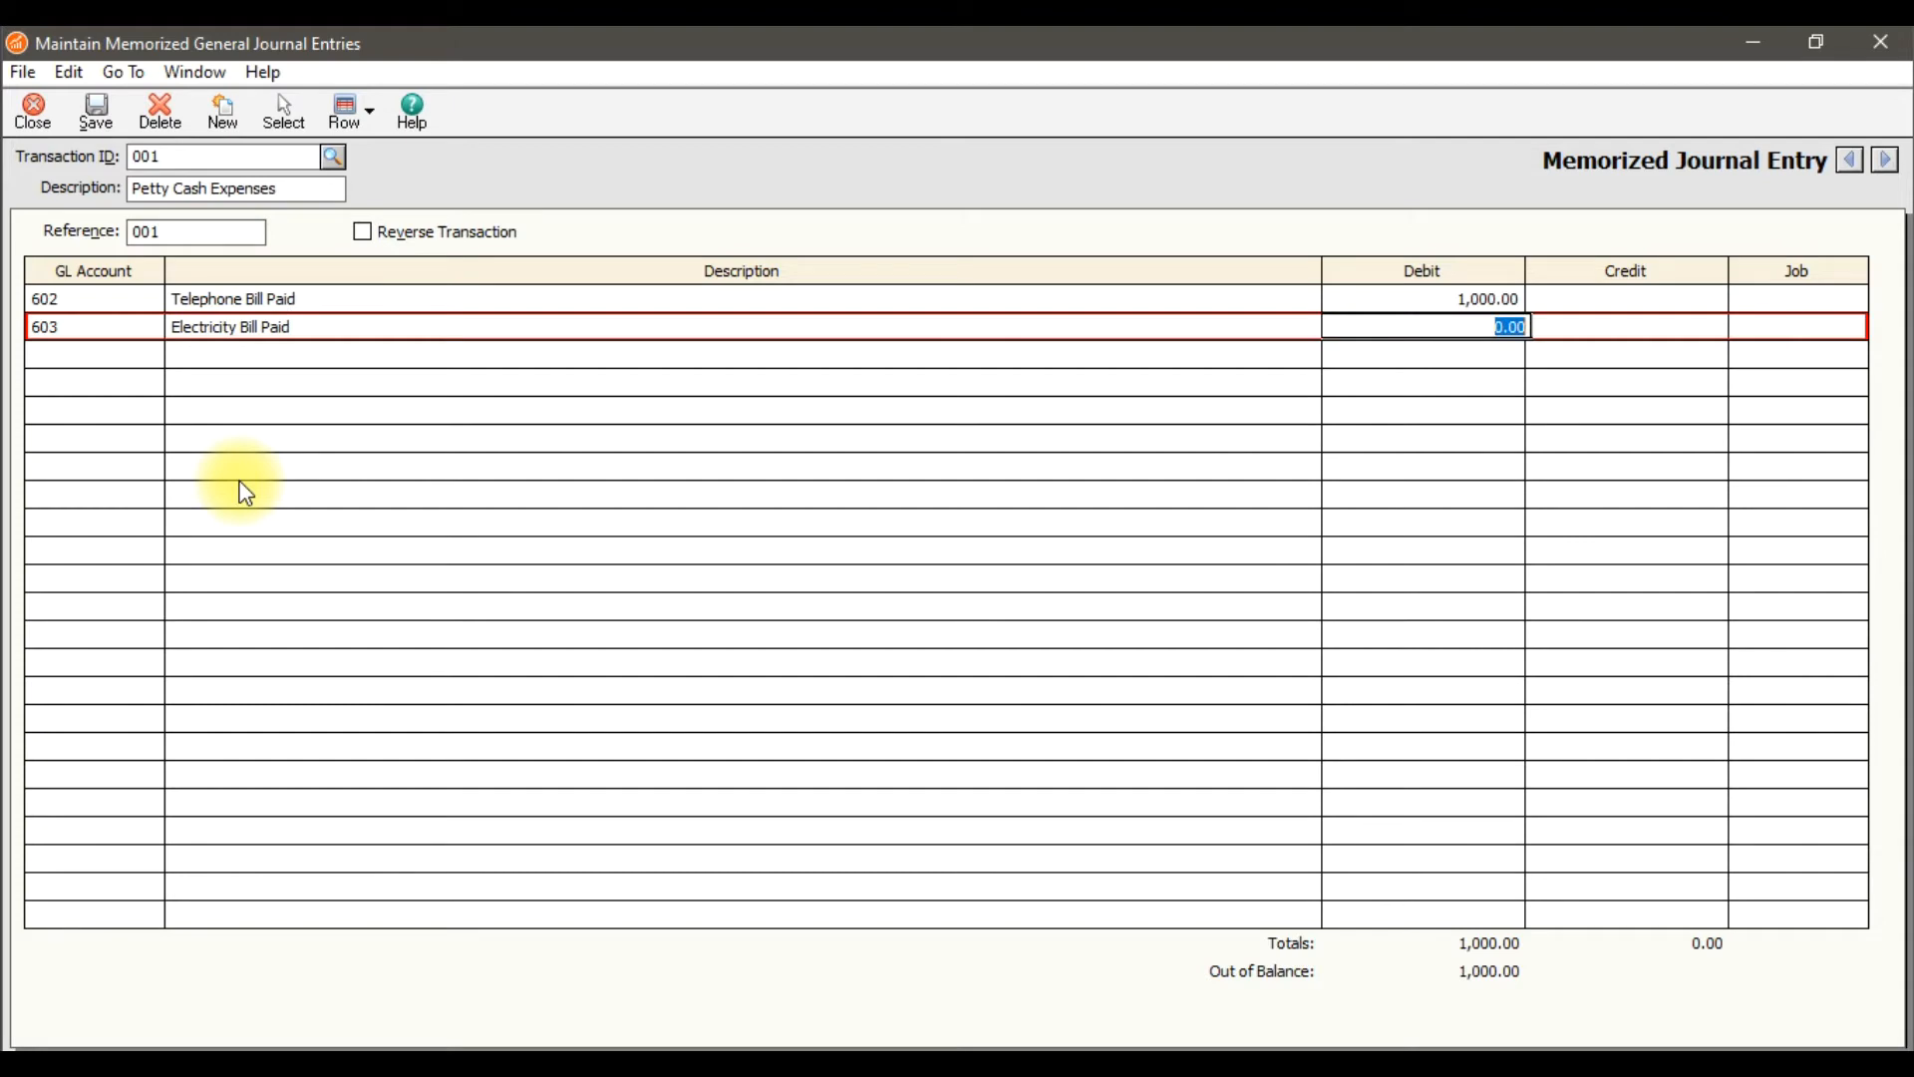
text(20000)
key(Tab)
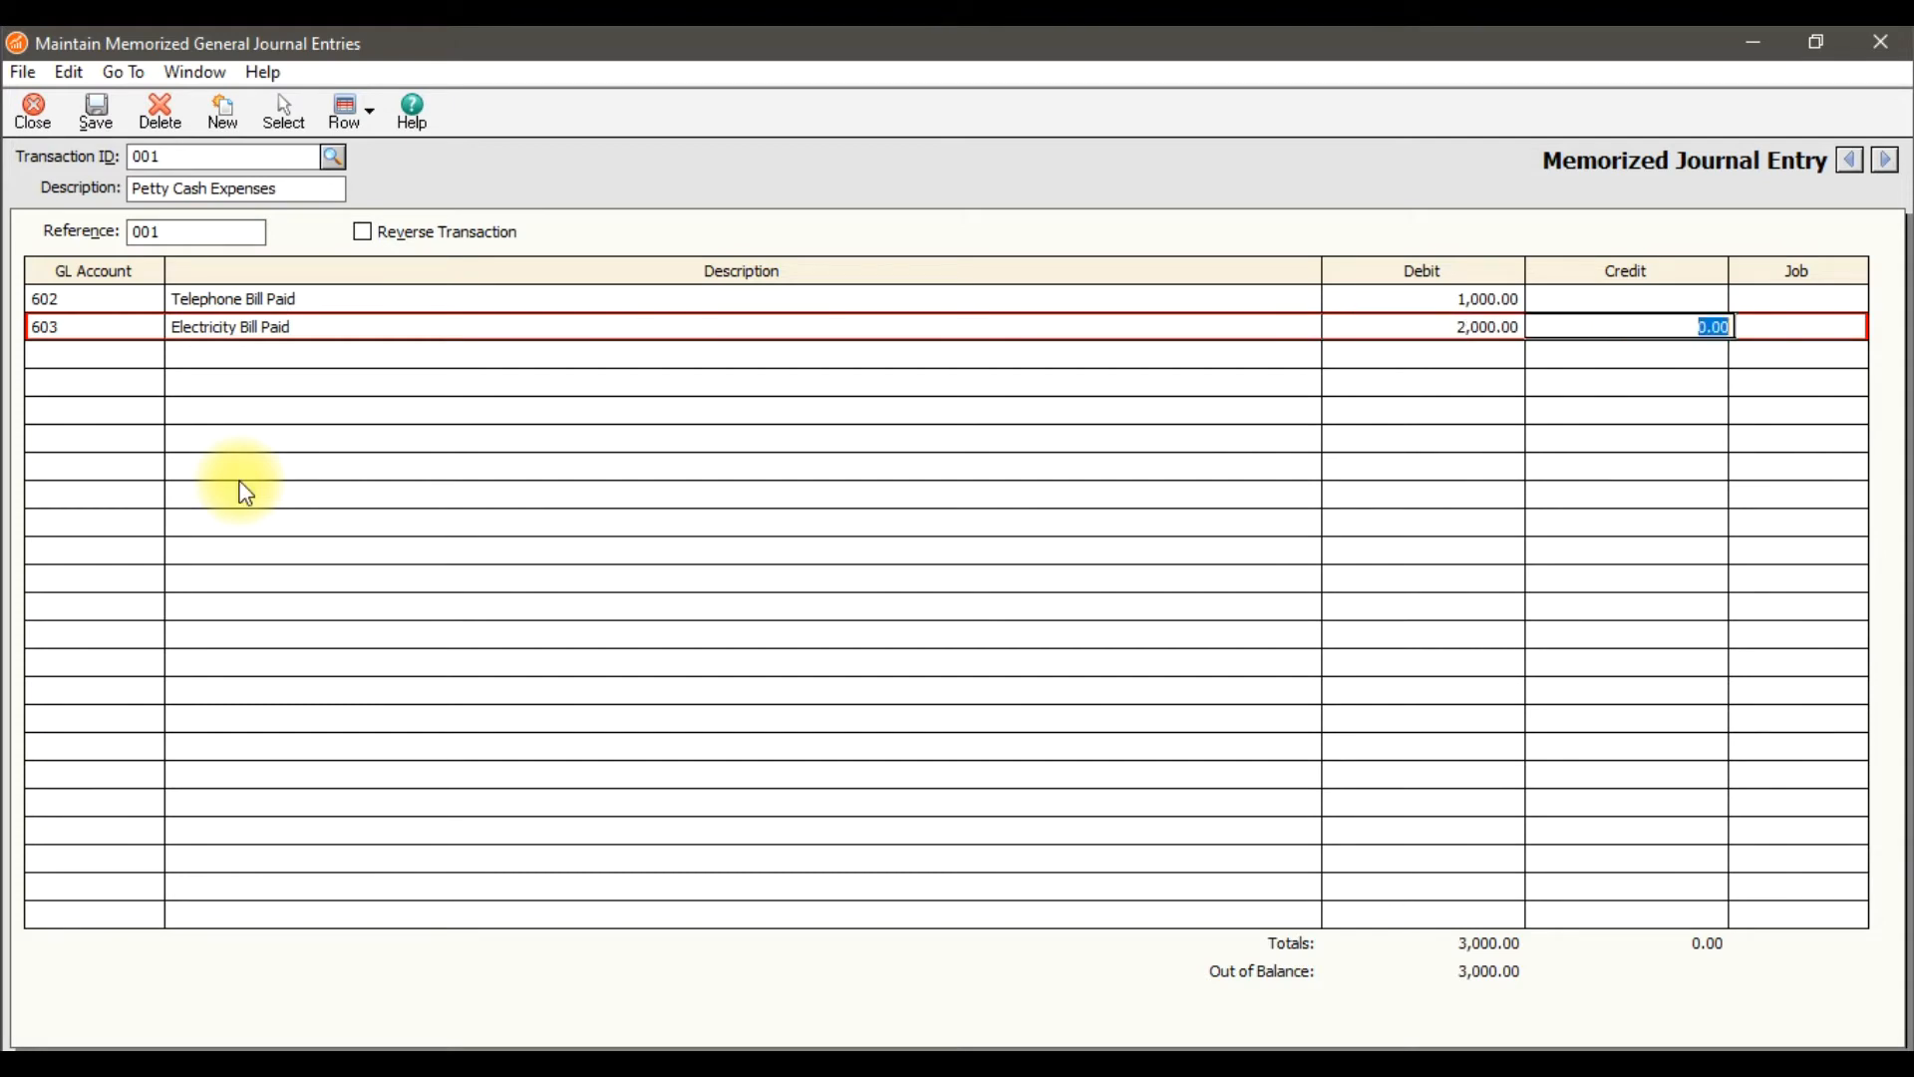
key(Tab)
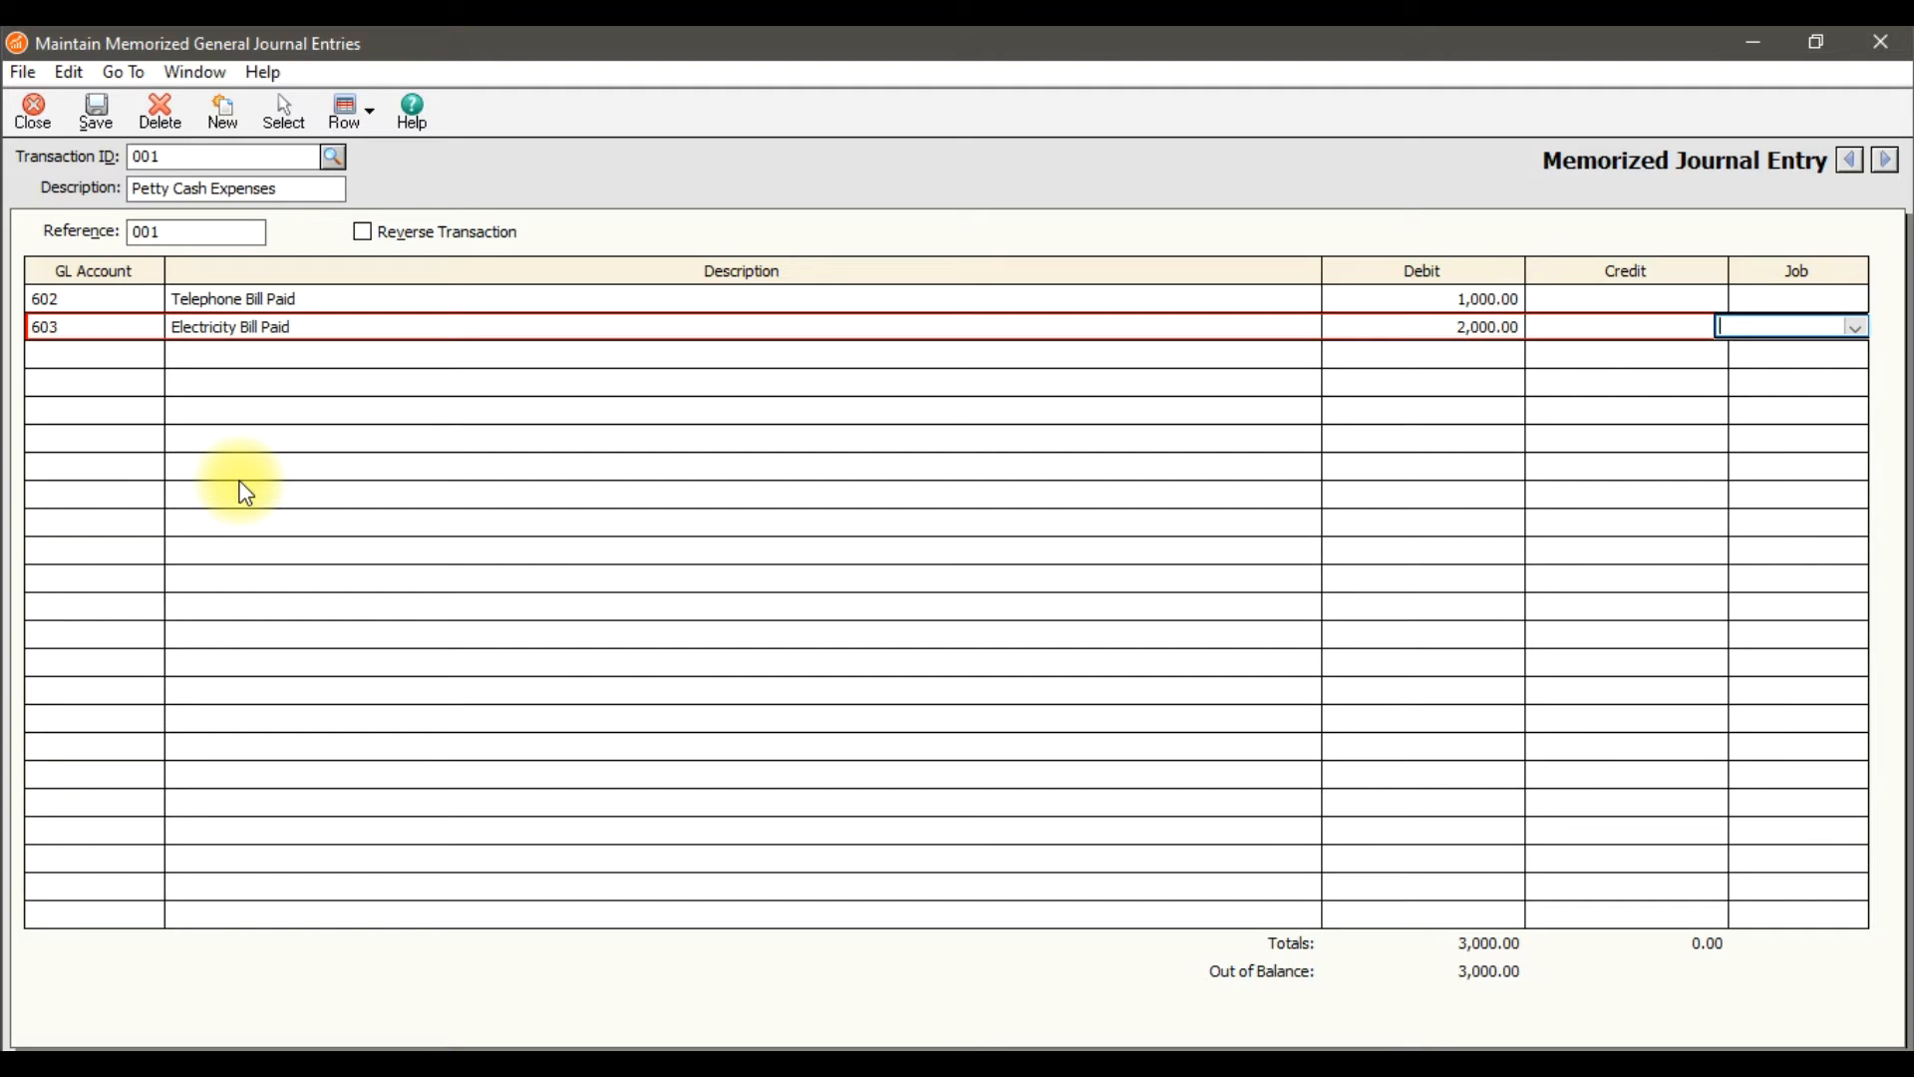
key(Tab)
Add a line for GL account 604 described as "Internet Bill Paid" with a debit of 300.00.
text(604)
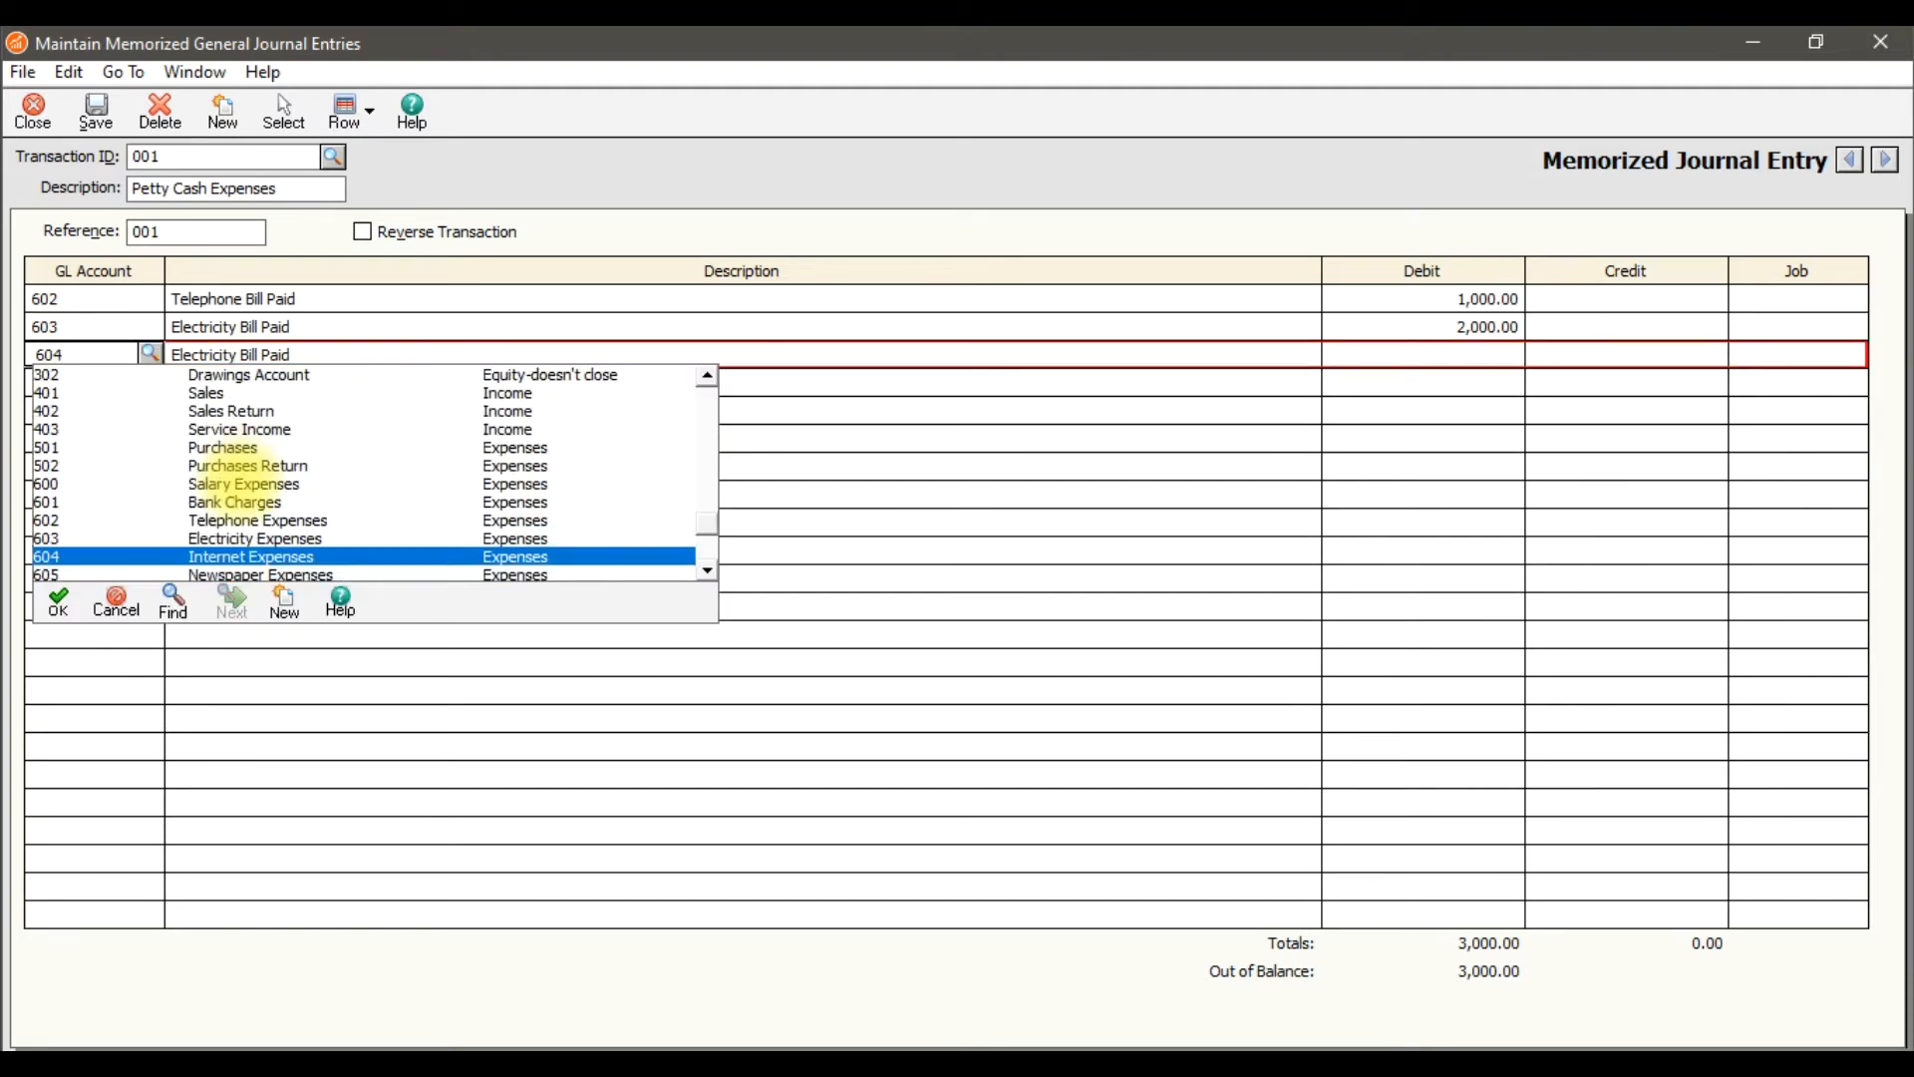
key(Tab)
text(Int)
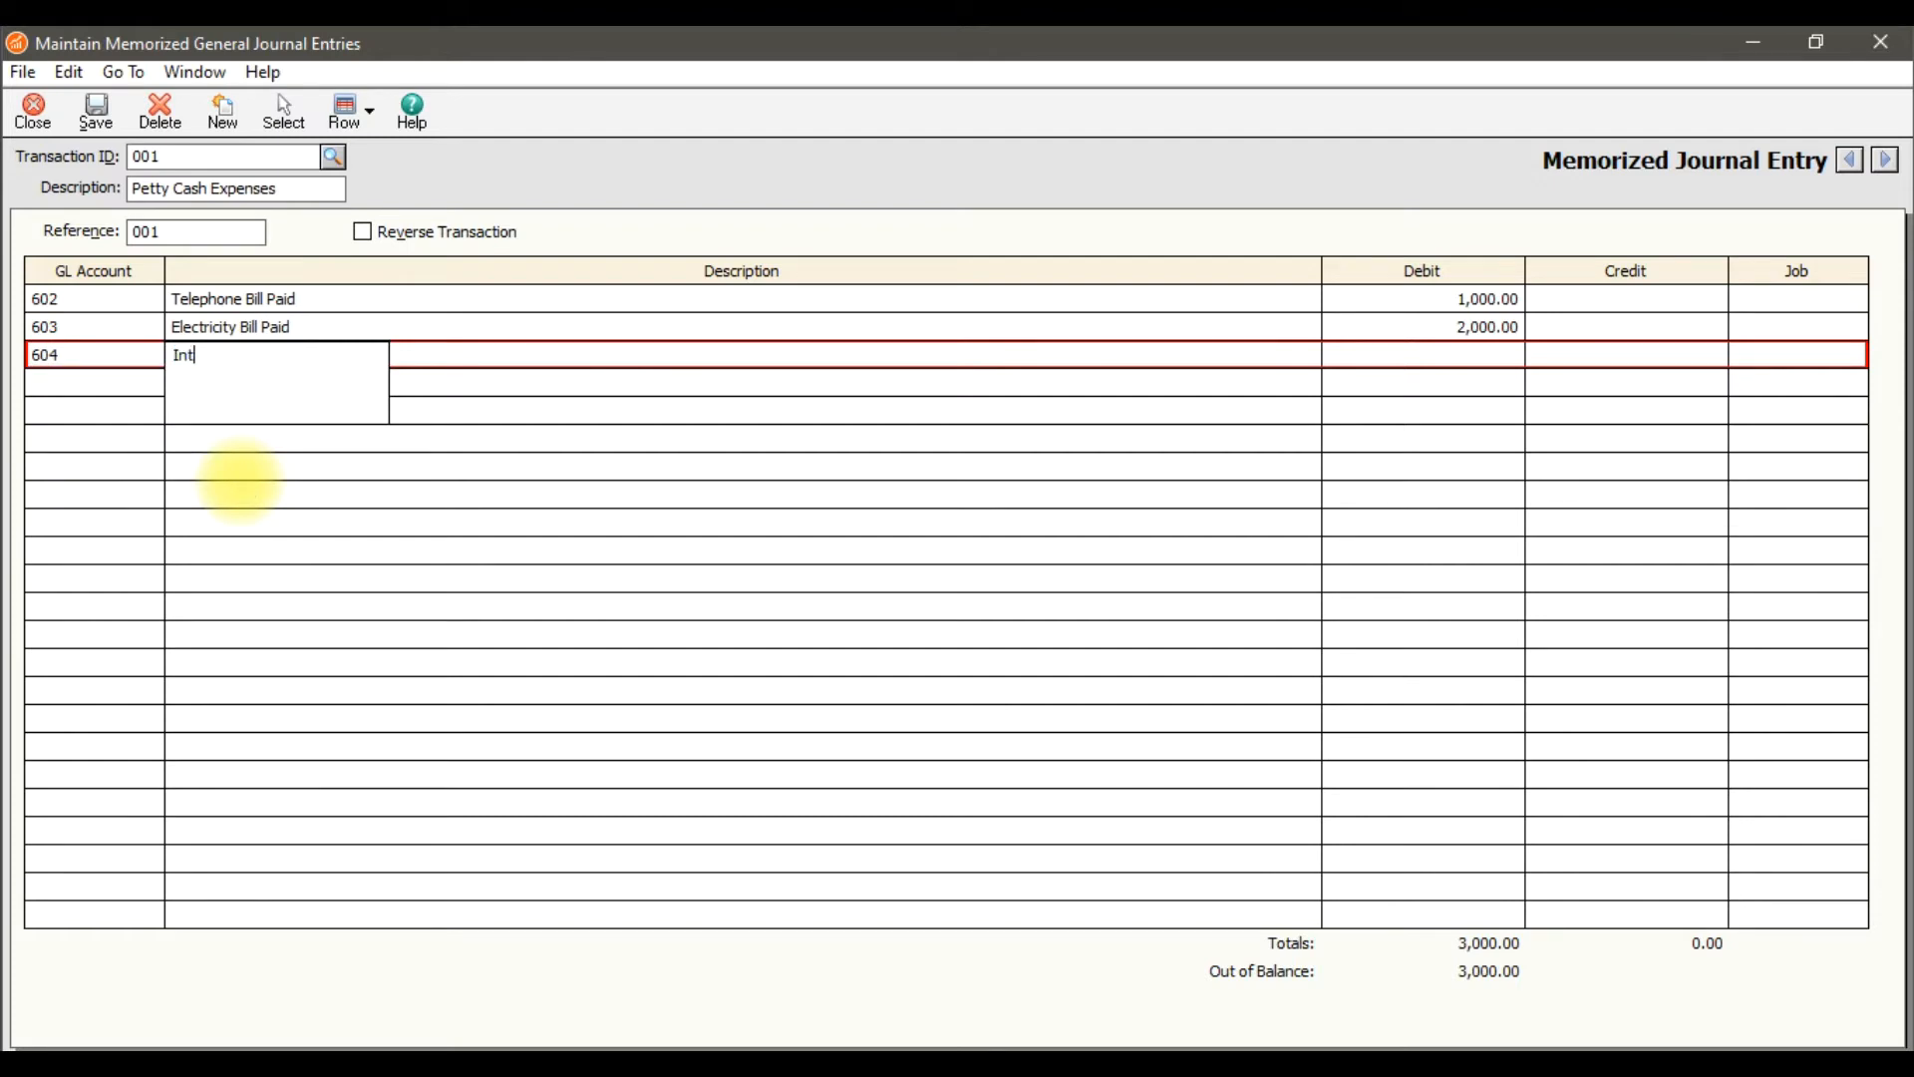
text(ernet Bill Paid)
key(Tab)
text(300)
key(Tab)
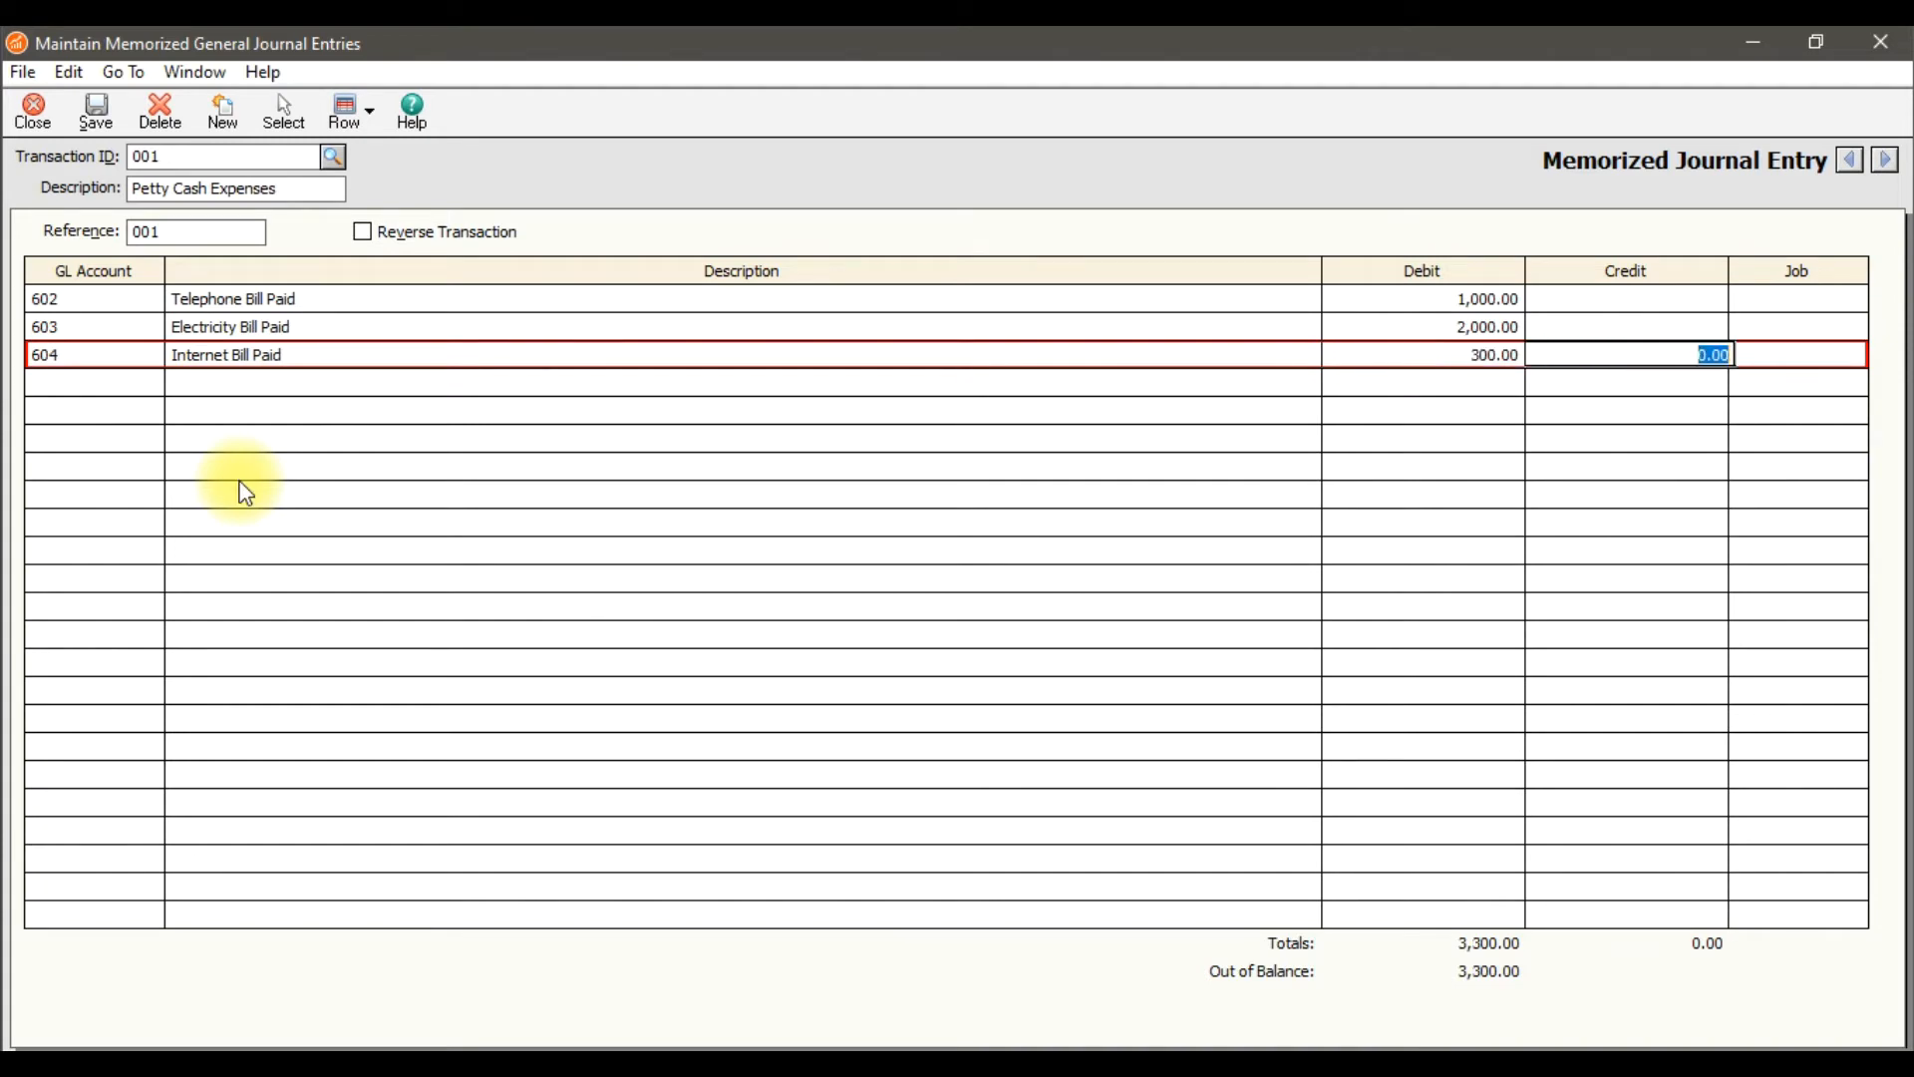
key(Tab)
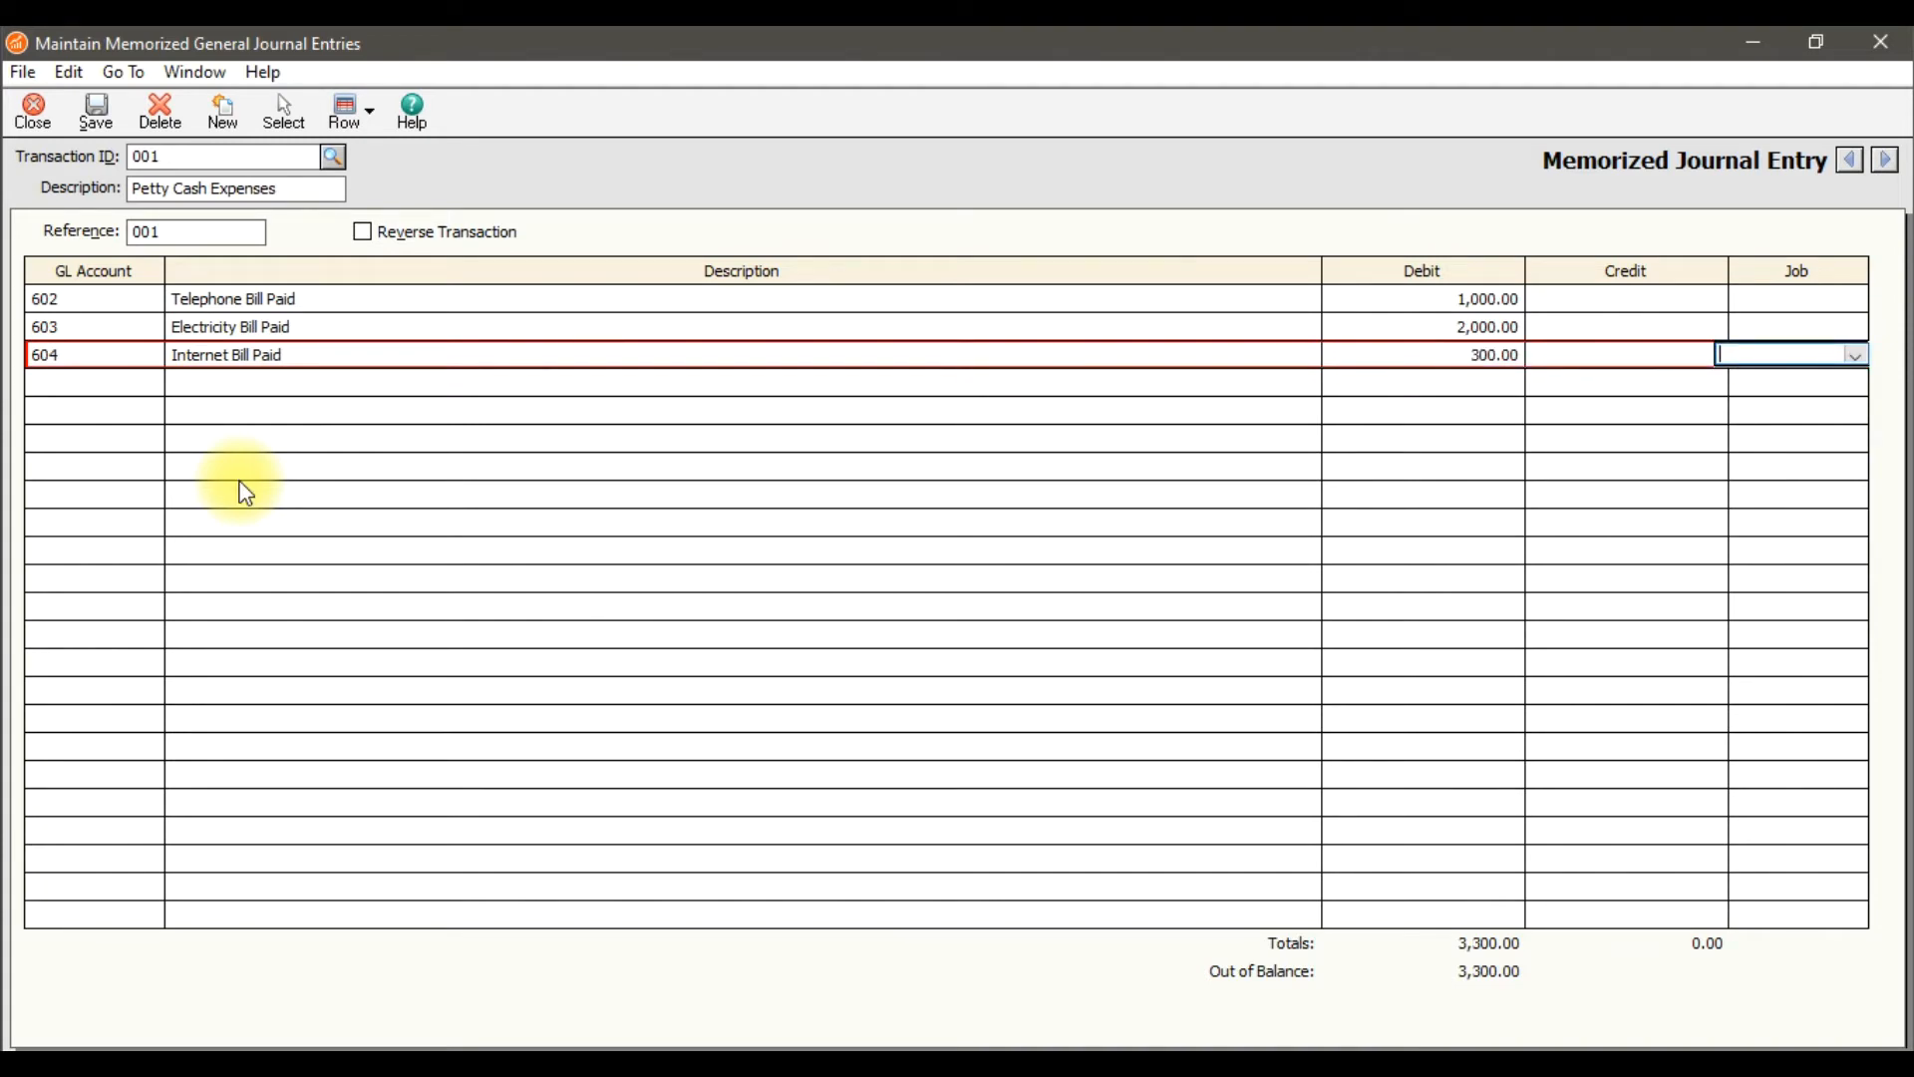
key(Tab)
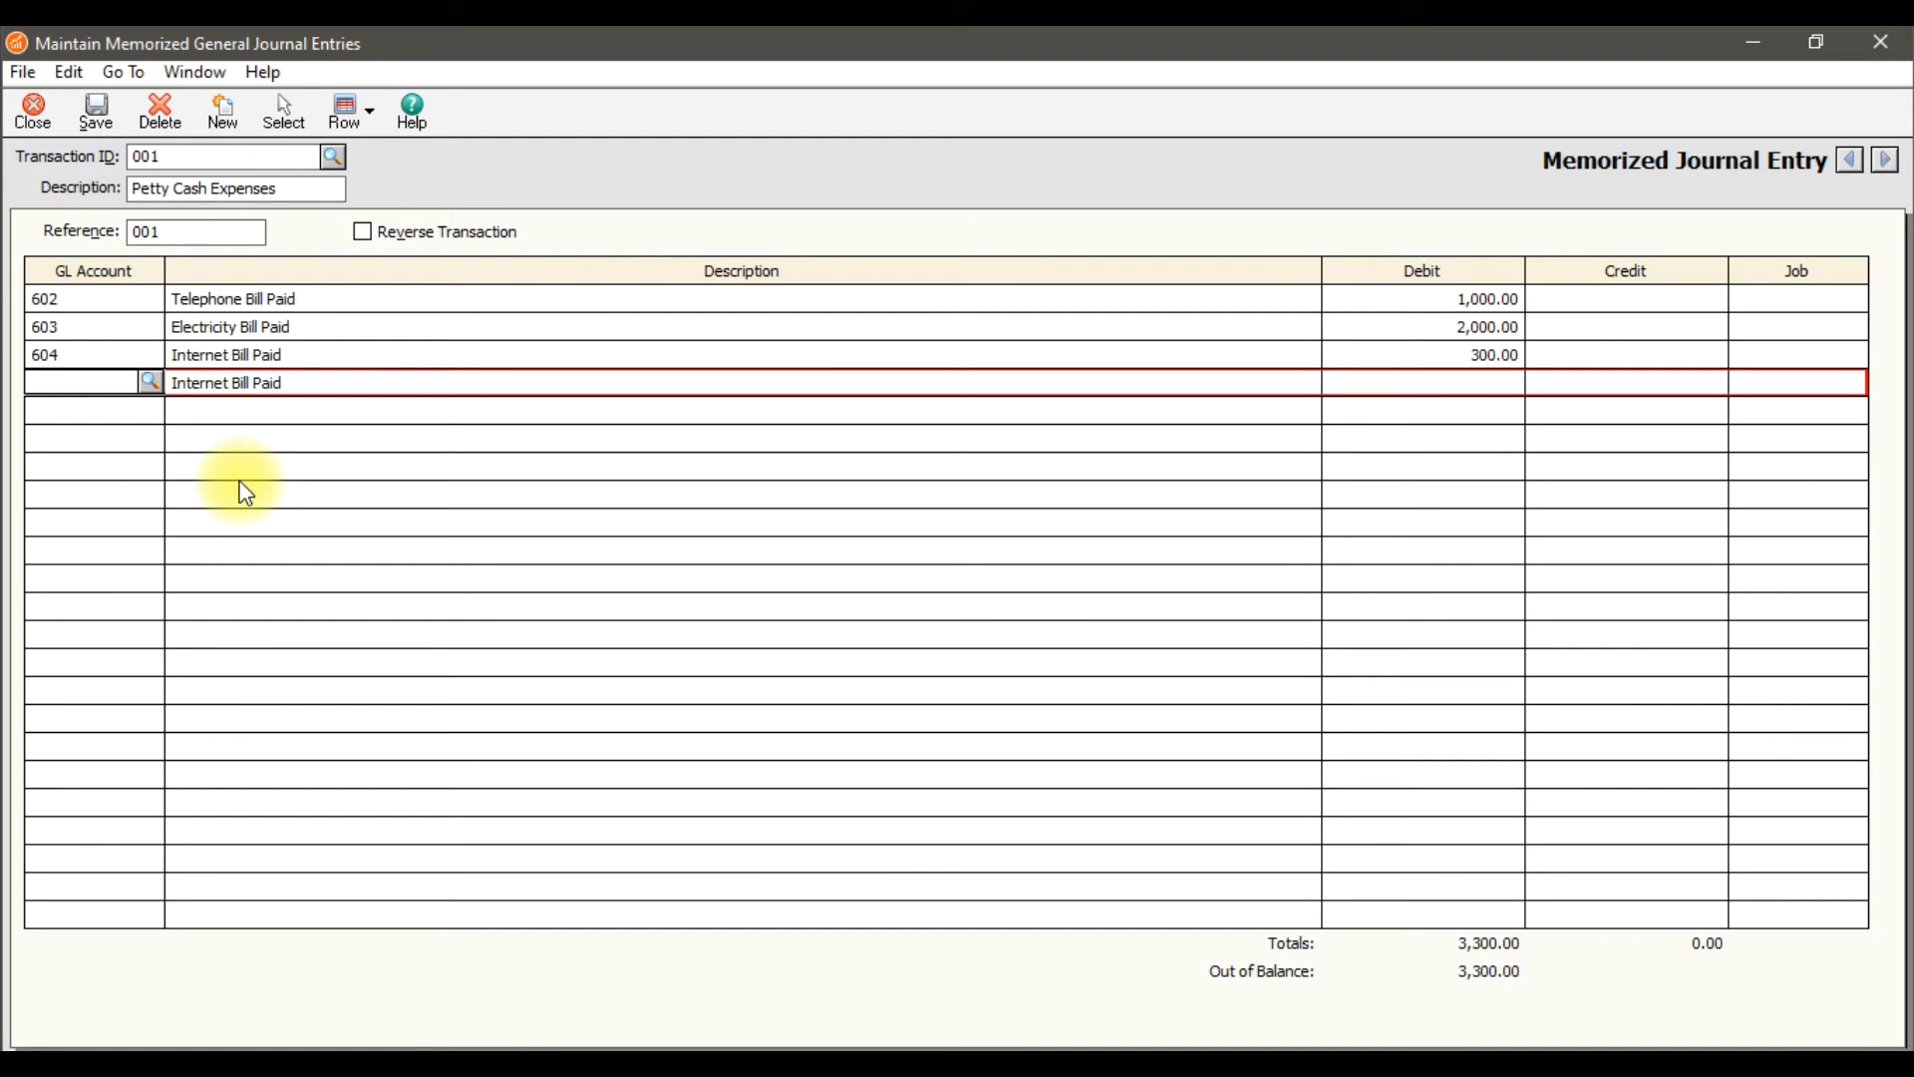
Add a line for GL account 605 described as "Newspaper bill paid" with a debit of 100.00.
text(605)
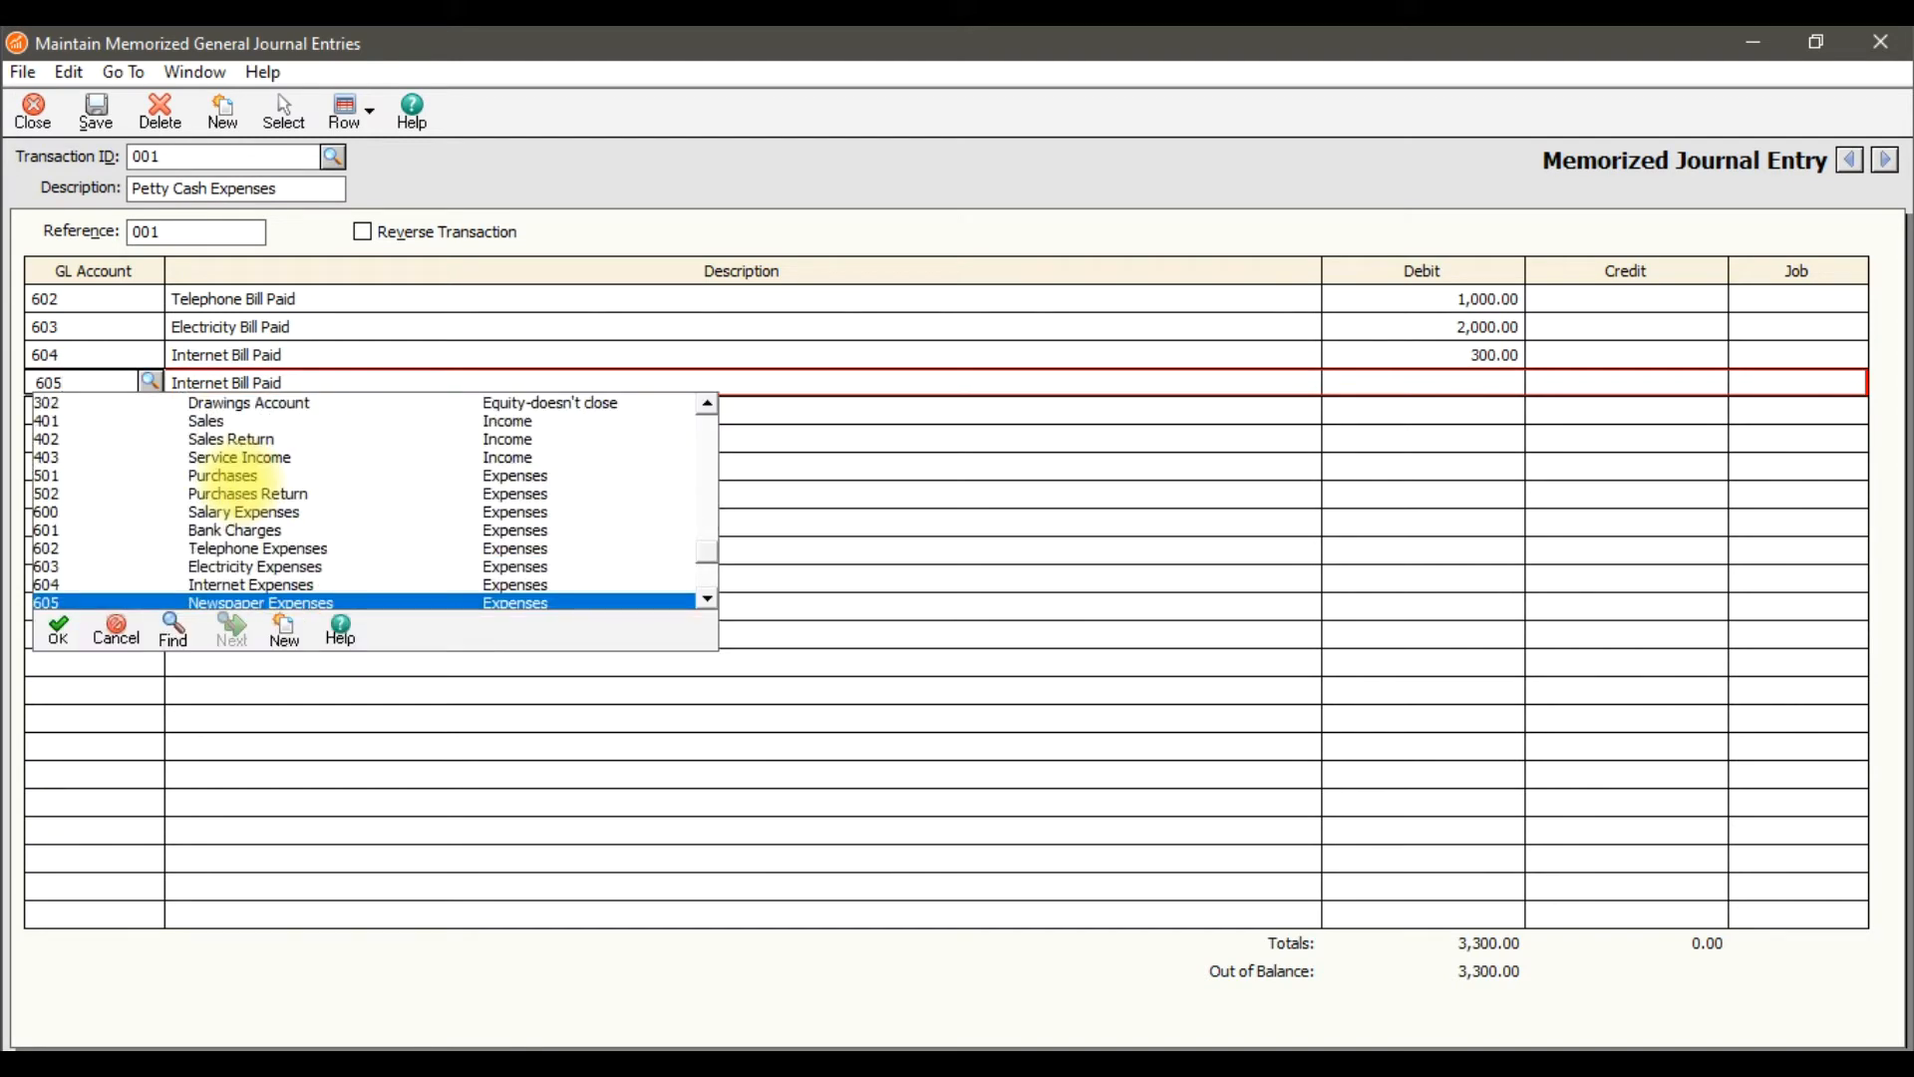
key(Tab)
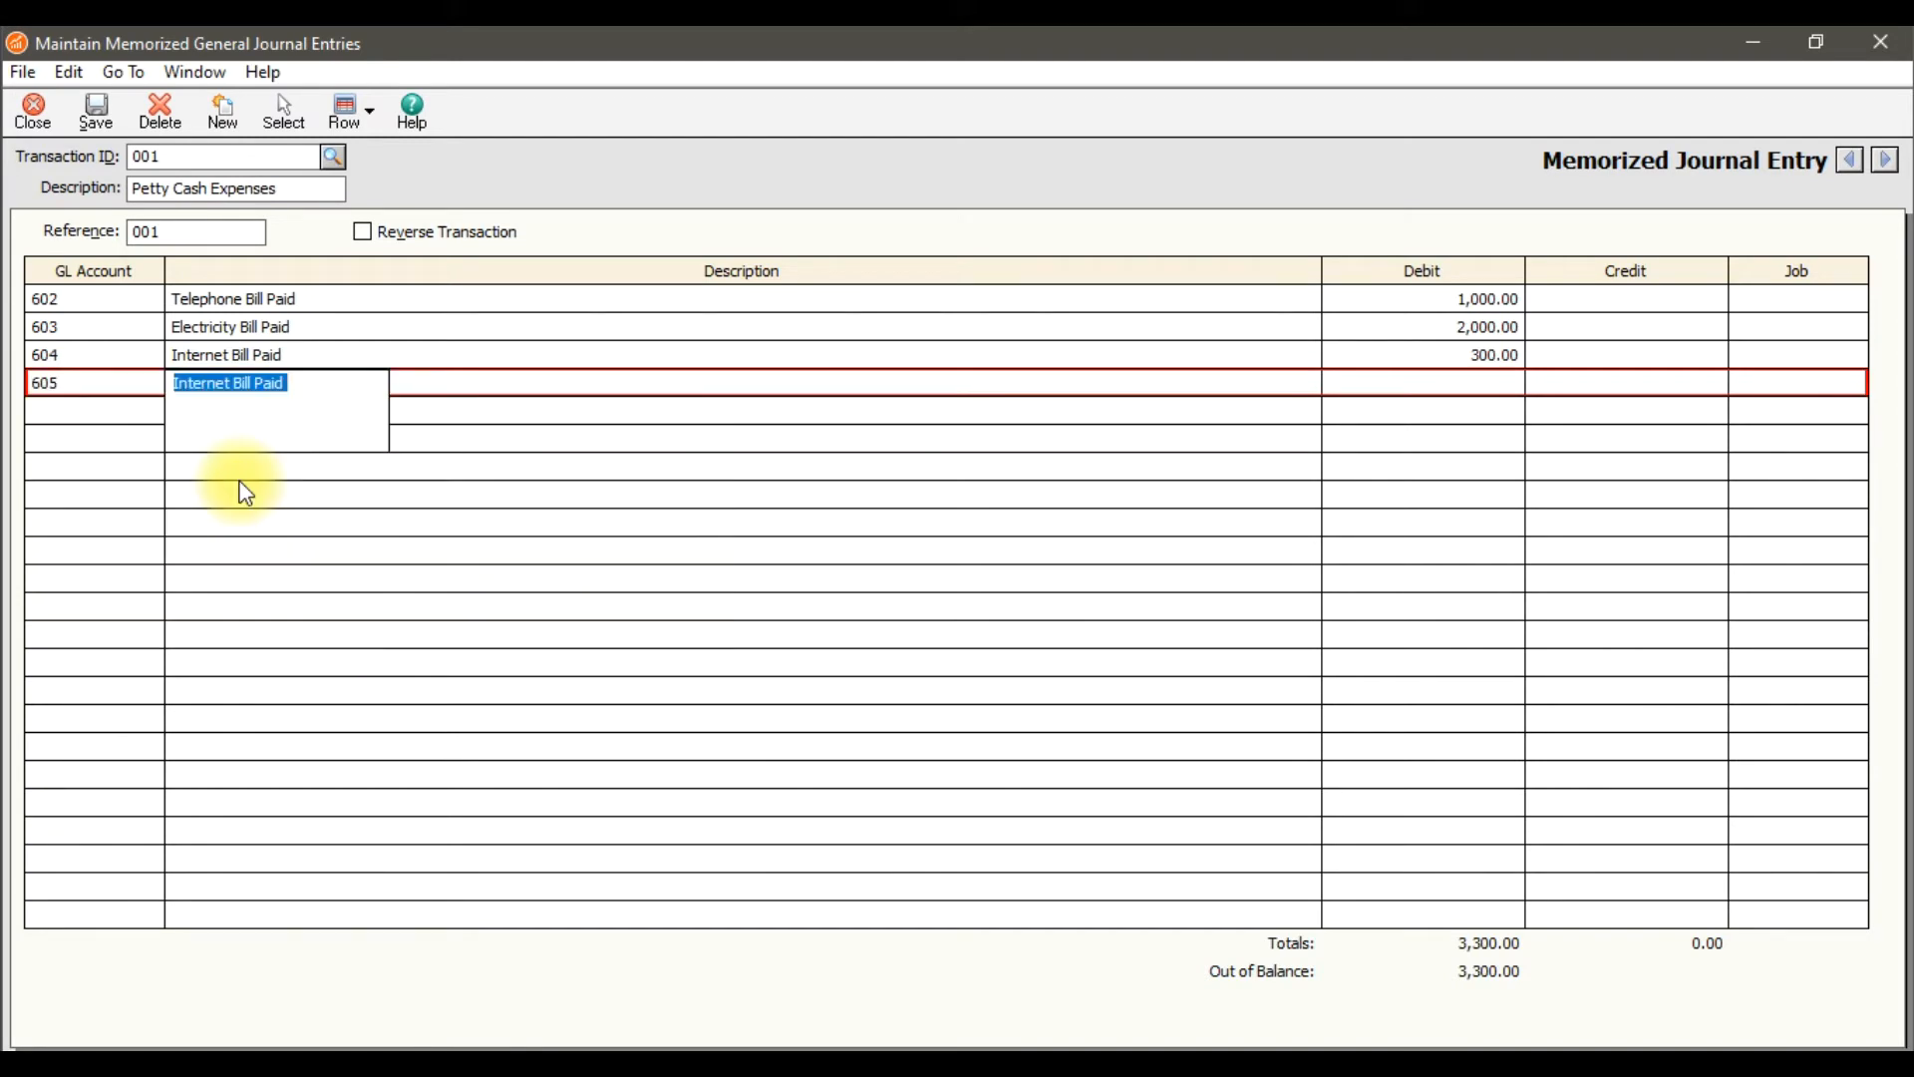
text(Newspaper B)
key(BackSpace)
key(BackSpace)
key(Left)
key(Left)
key(Left)
key(shift+Left)
key(End)
text(bill paid)
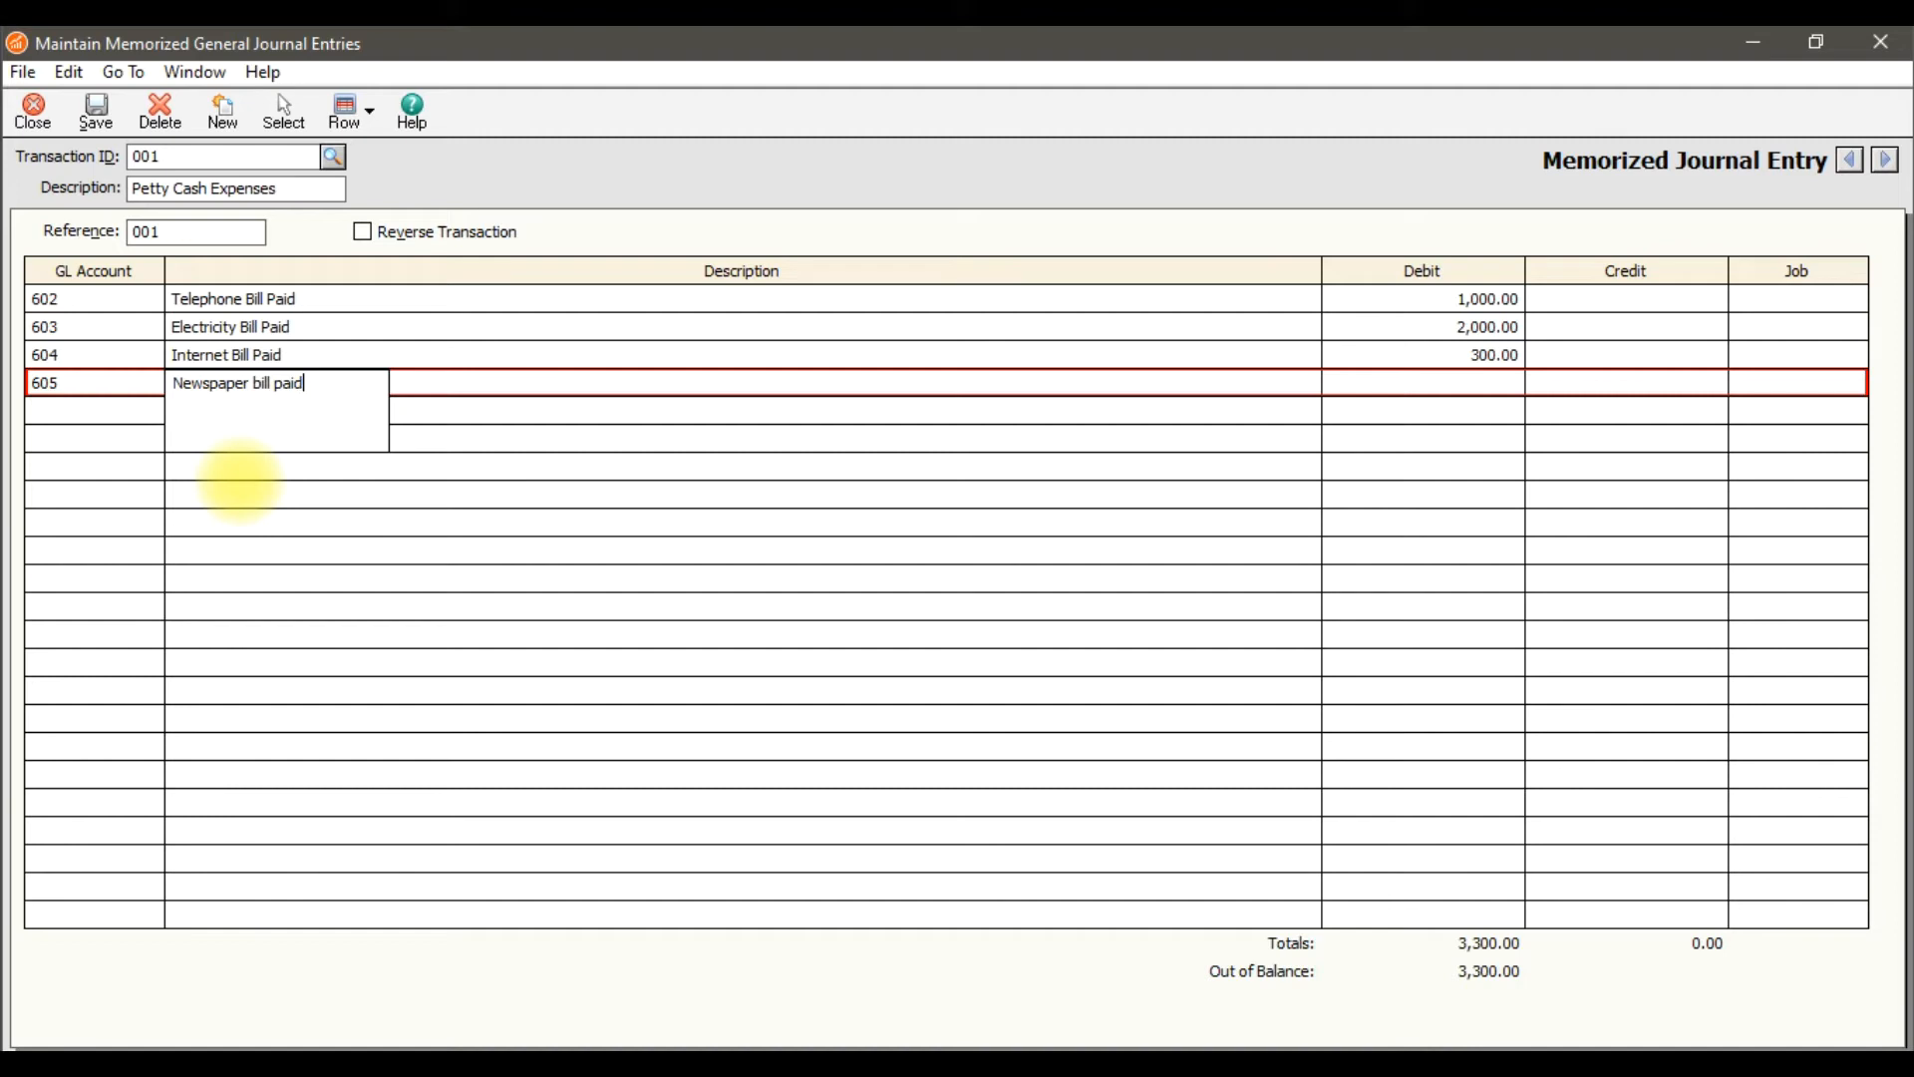
key(Tab)
text(1)
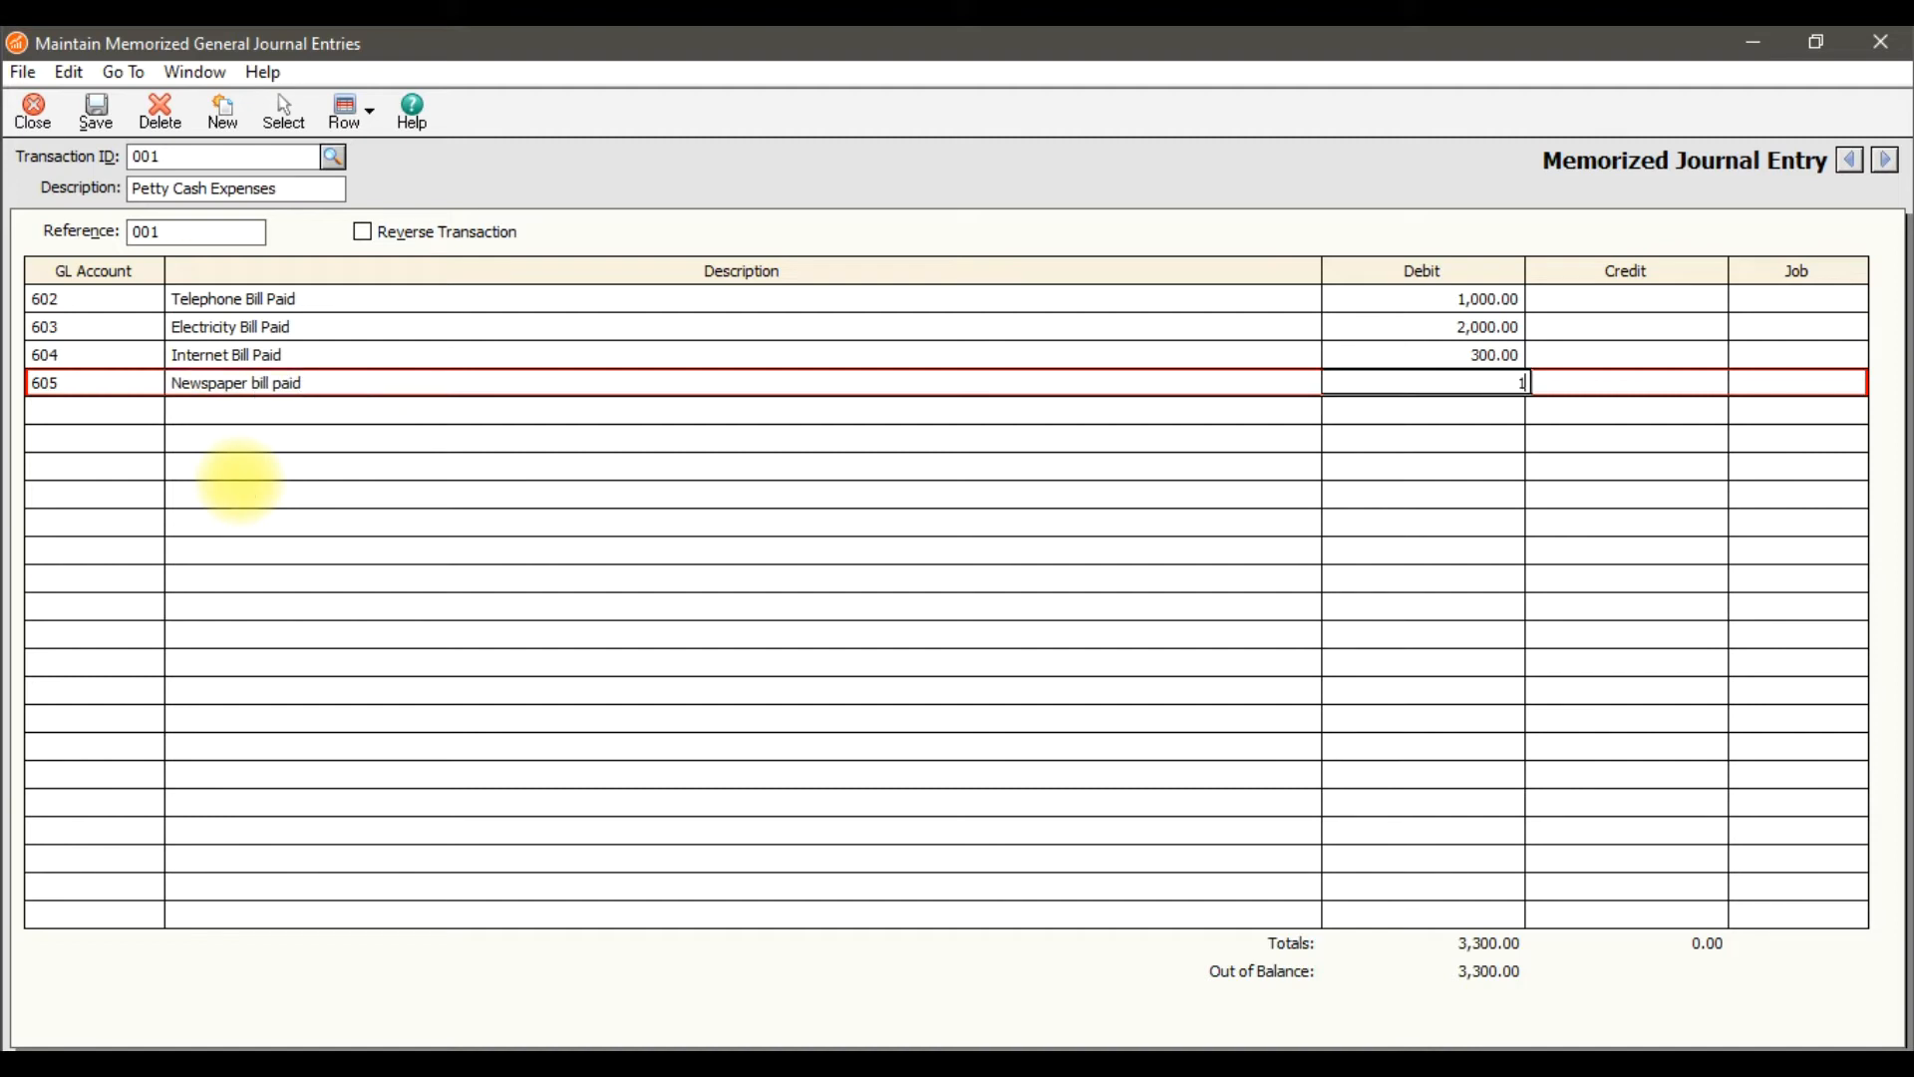
text(00)
key(Tab)
key(Tab)
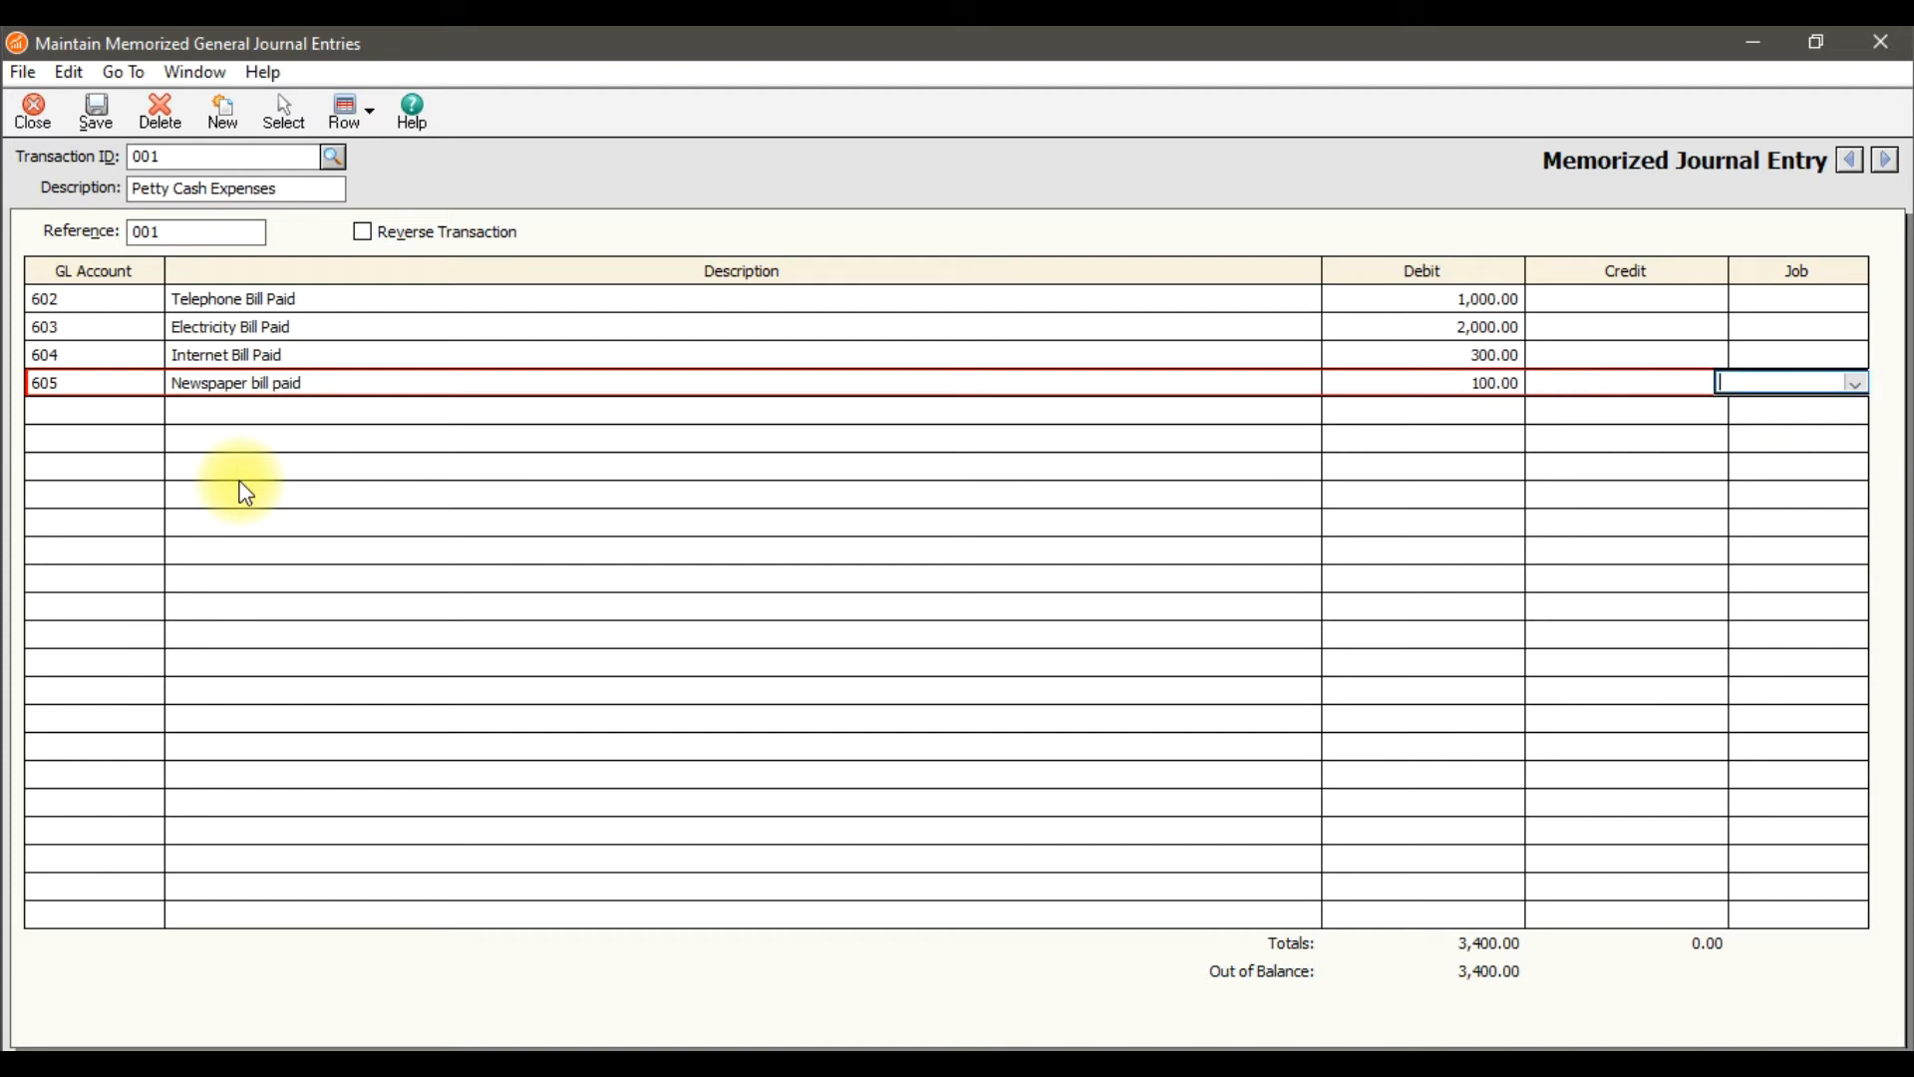
Add a line for GL account 101, Cash on Hand, described as "Petty Cash Expenses paid for the month of JAN 2020".
click(140, 410)
click(151, 409)
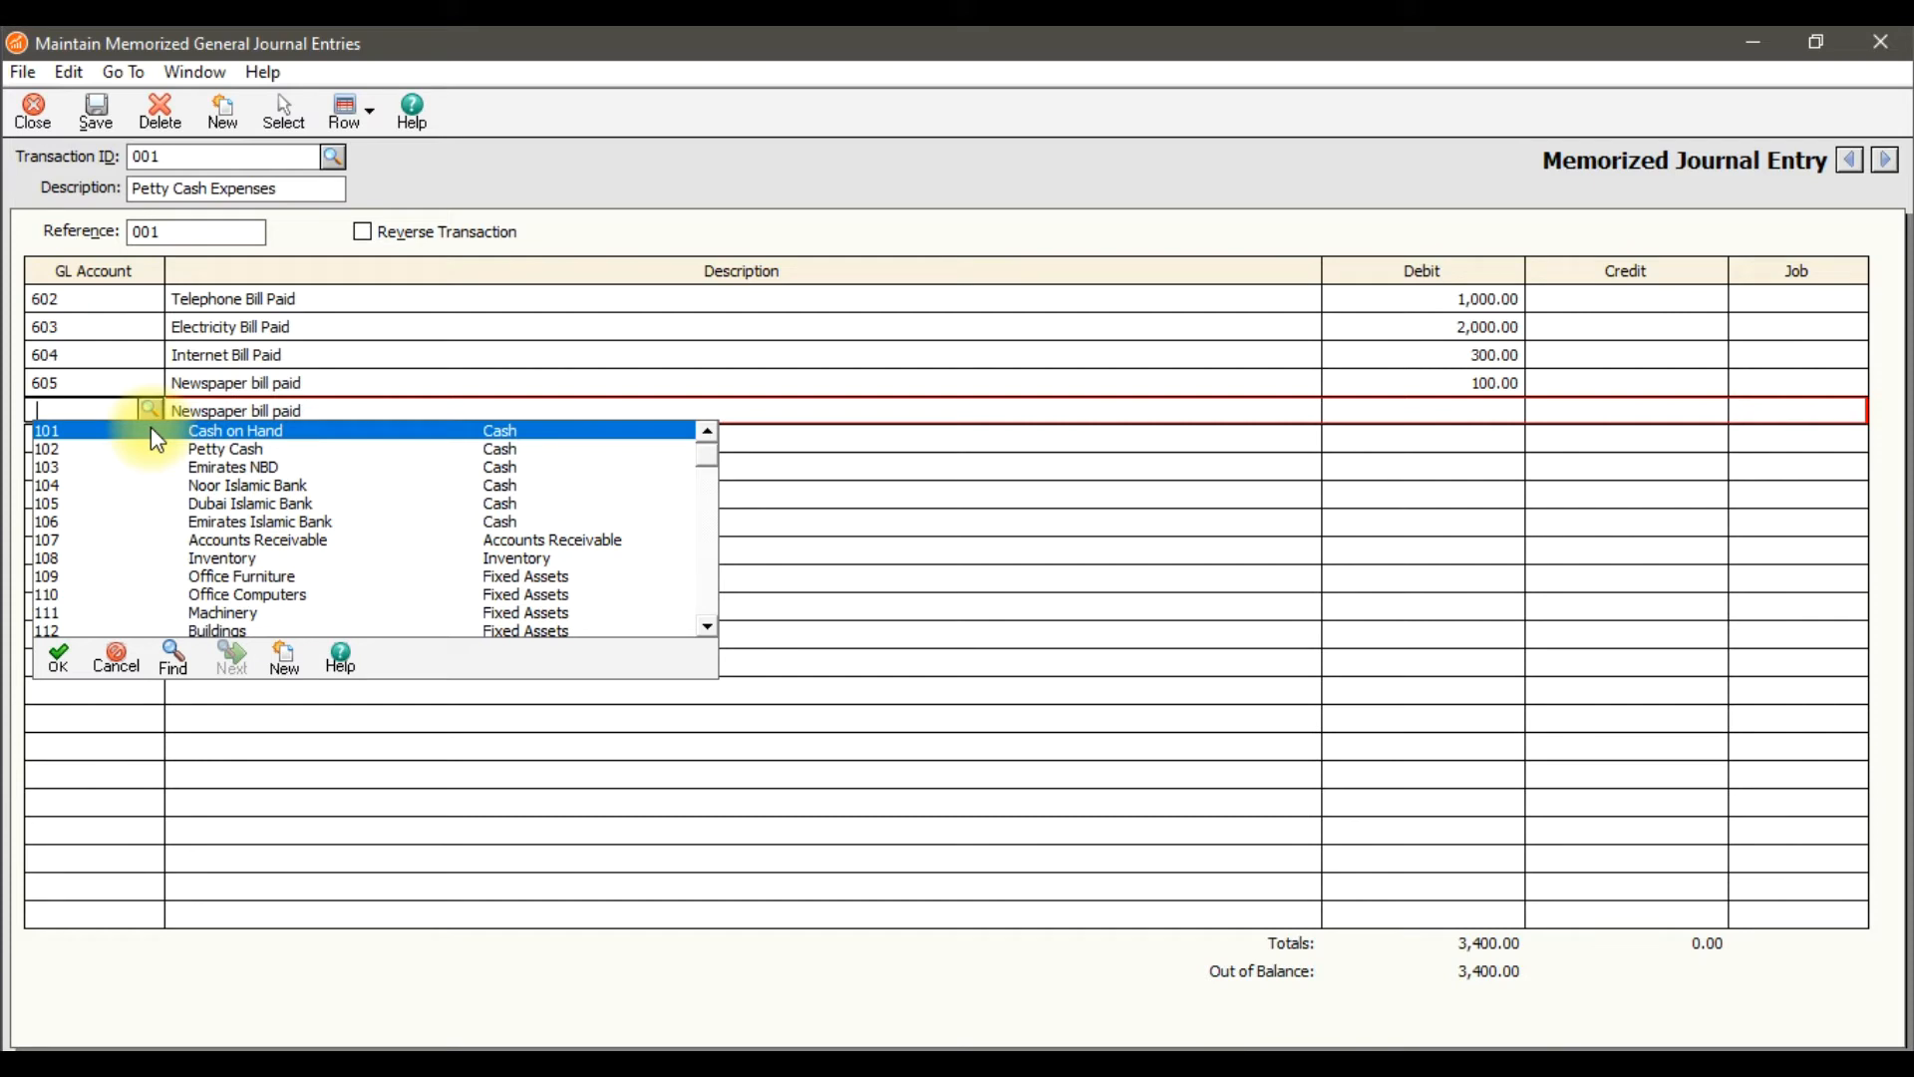
double_click(242, 429)
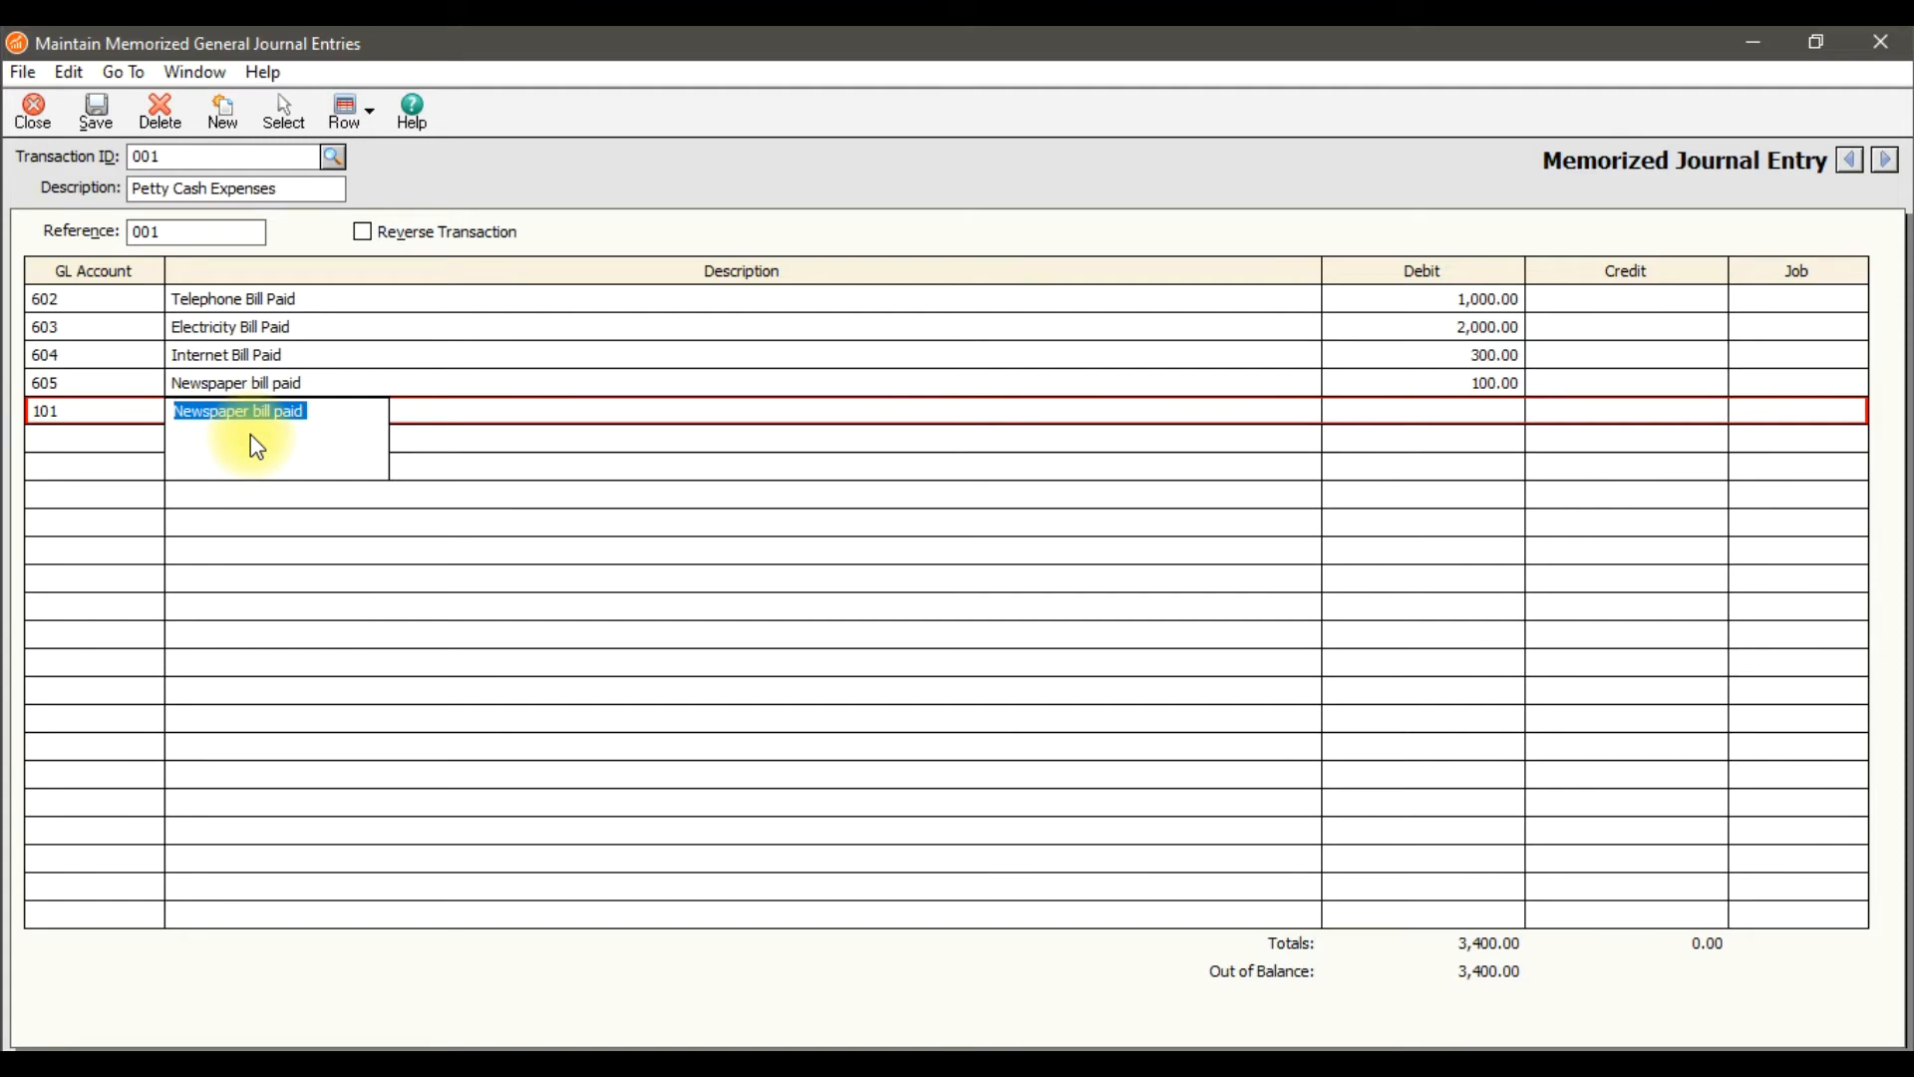
text(Petty Cash Exz)
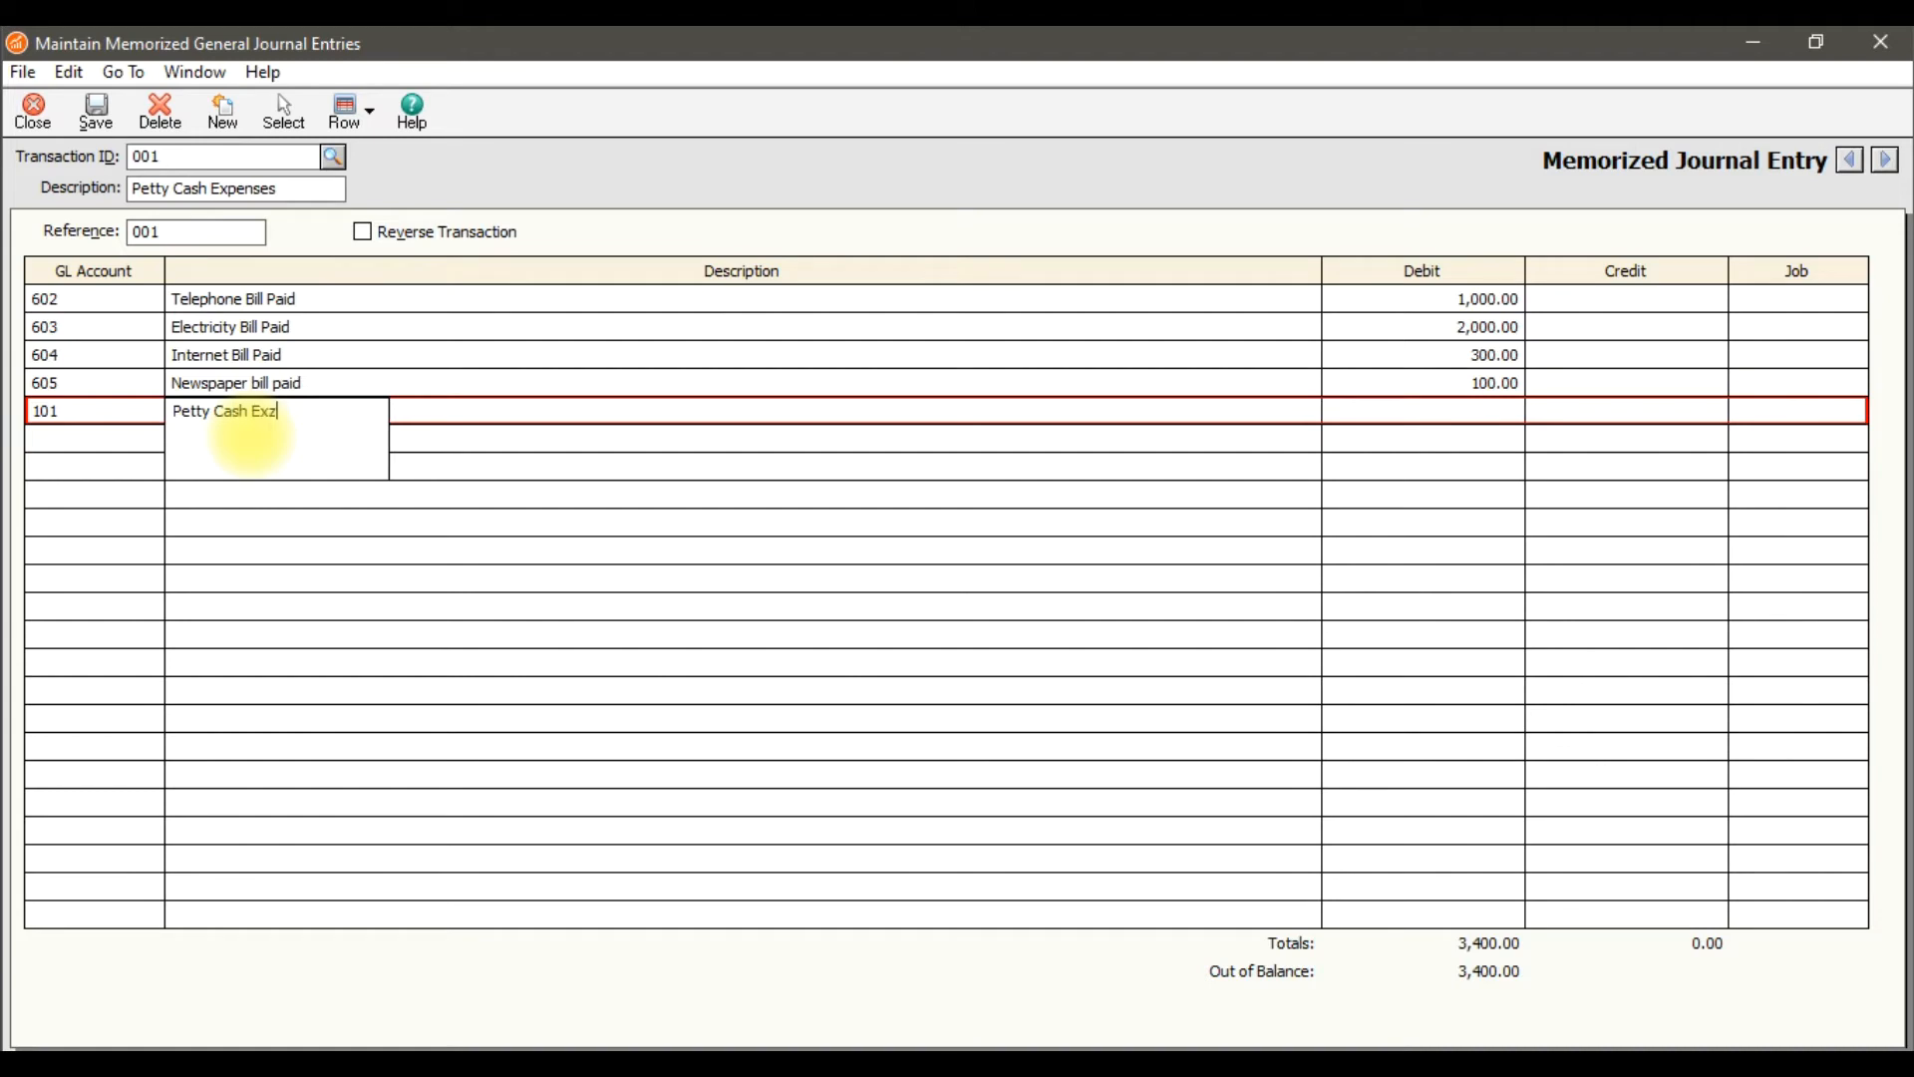
key(BackSpace)
text(penses paid for the month of JA)
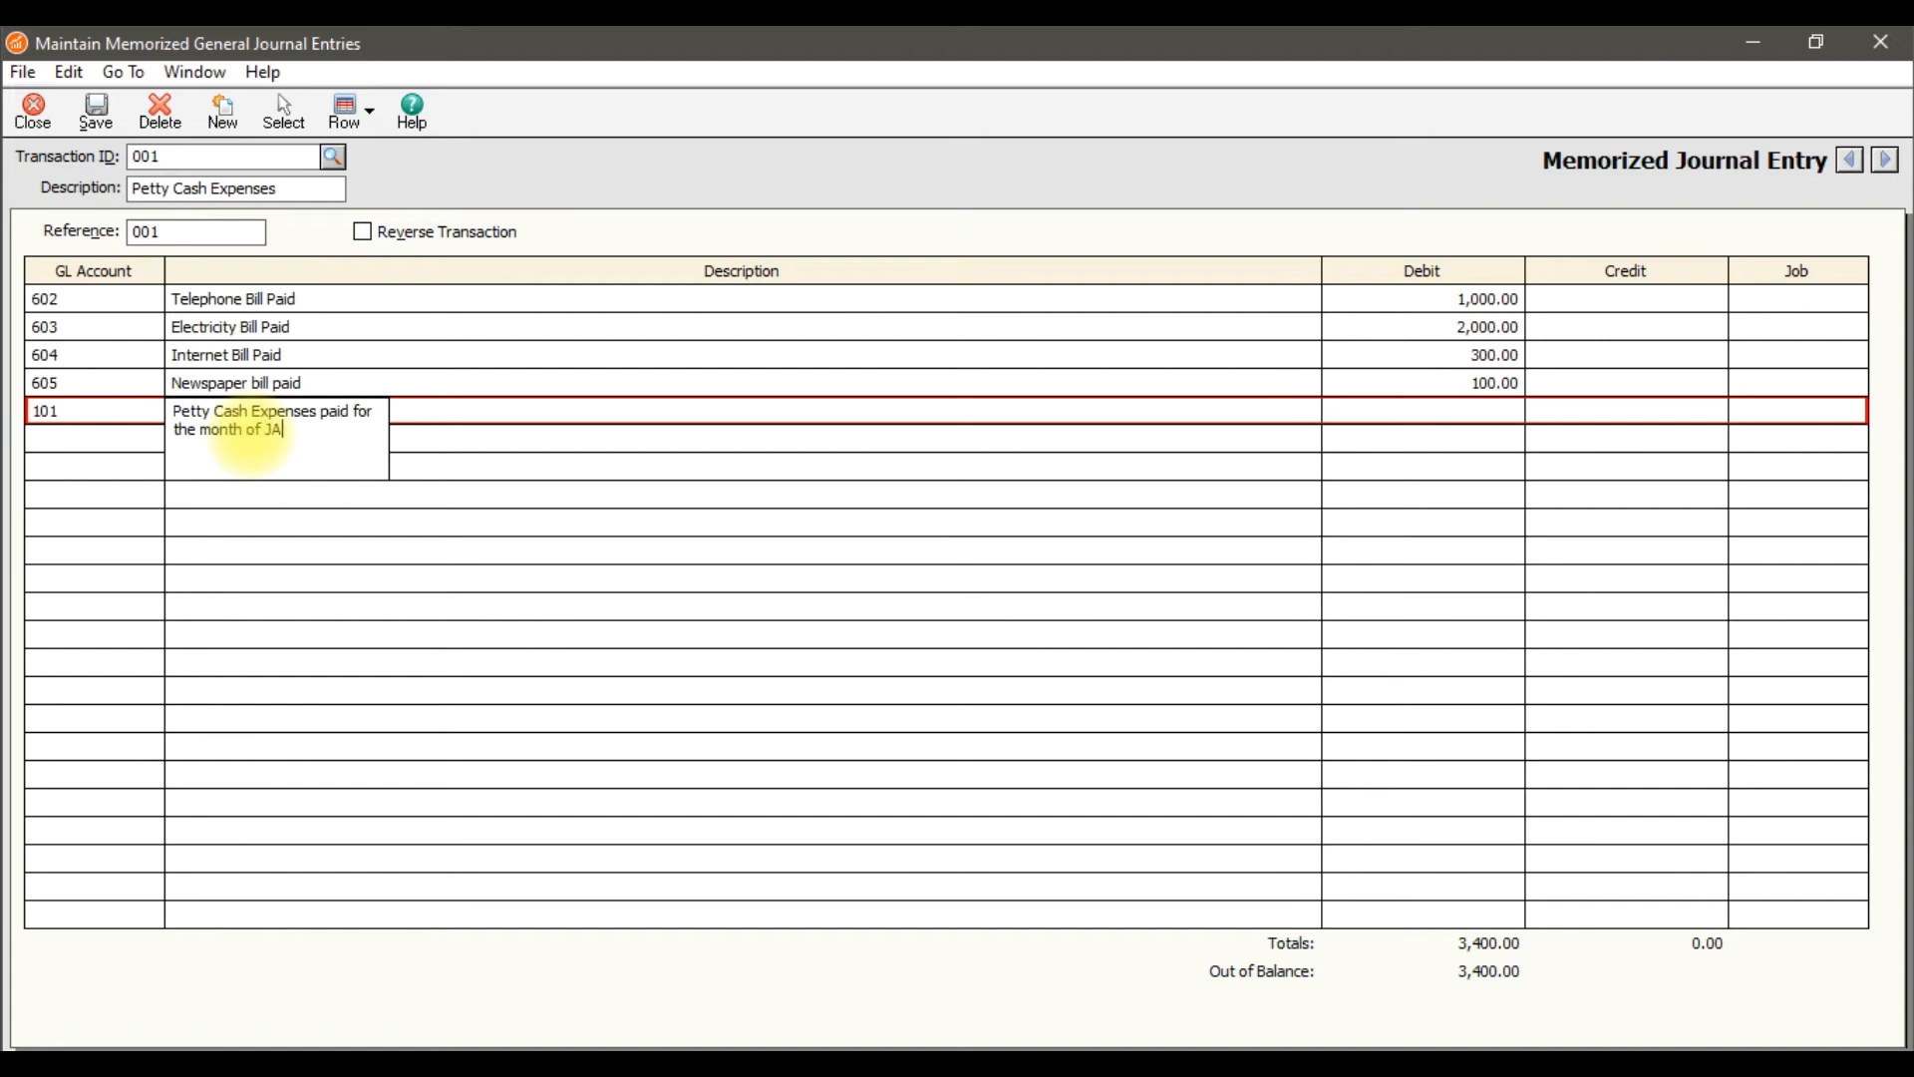
text(N 2020)
Switch the cash line to GL account 102, Petty Cash, and set its credit to 3,400.00.
click(100, 411)
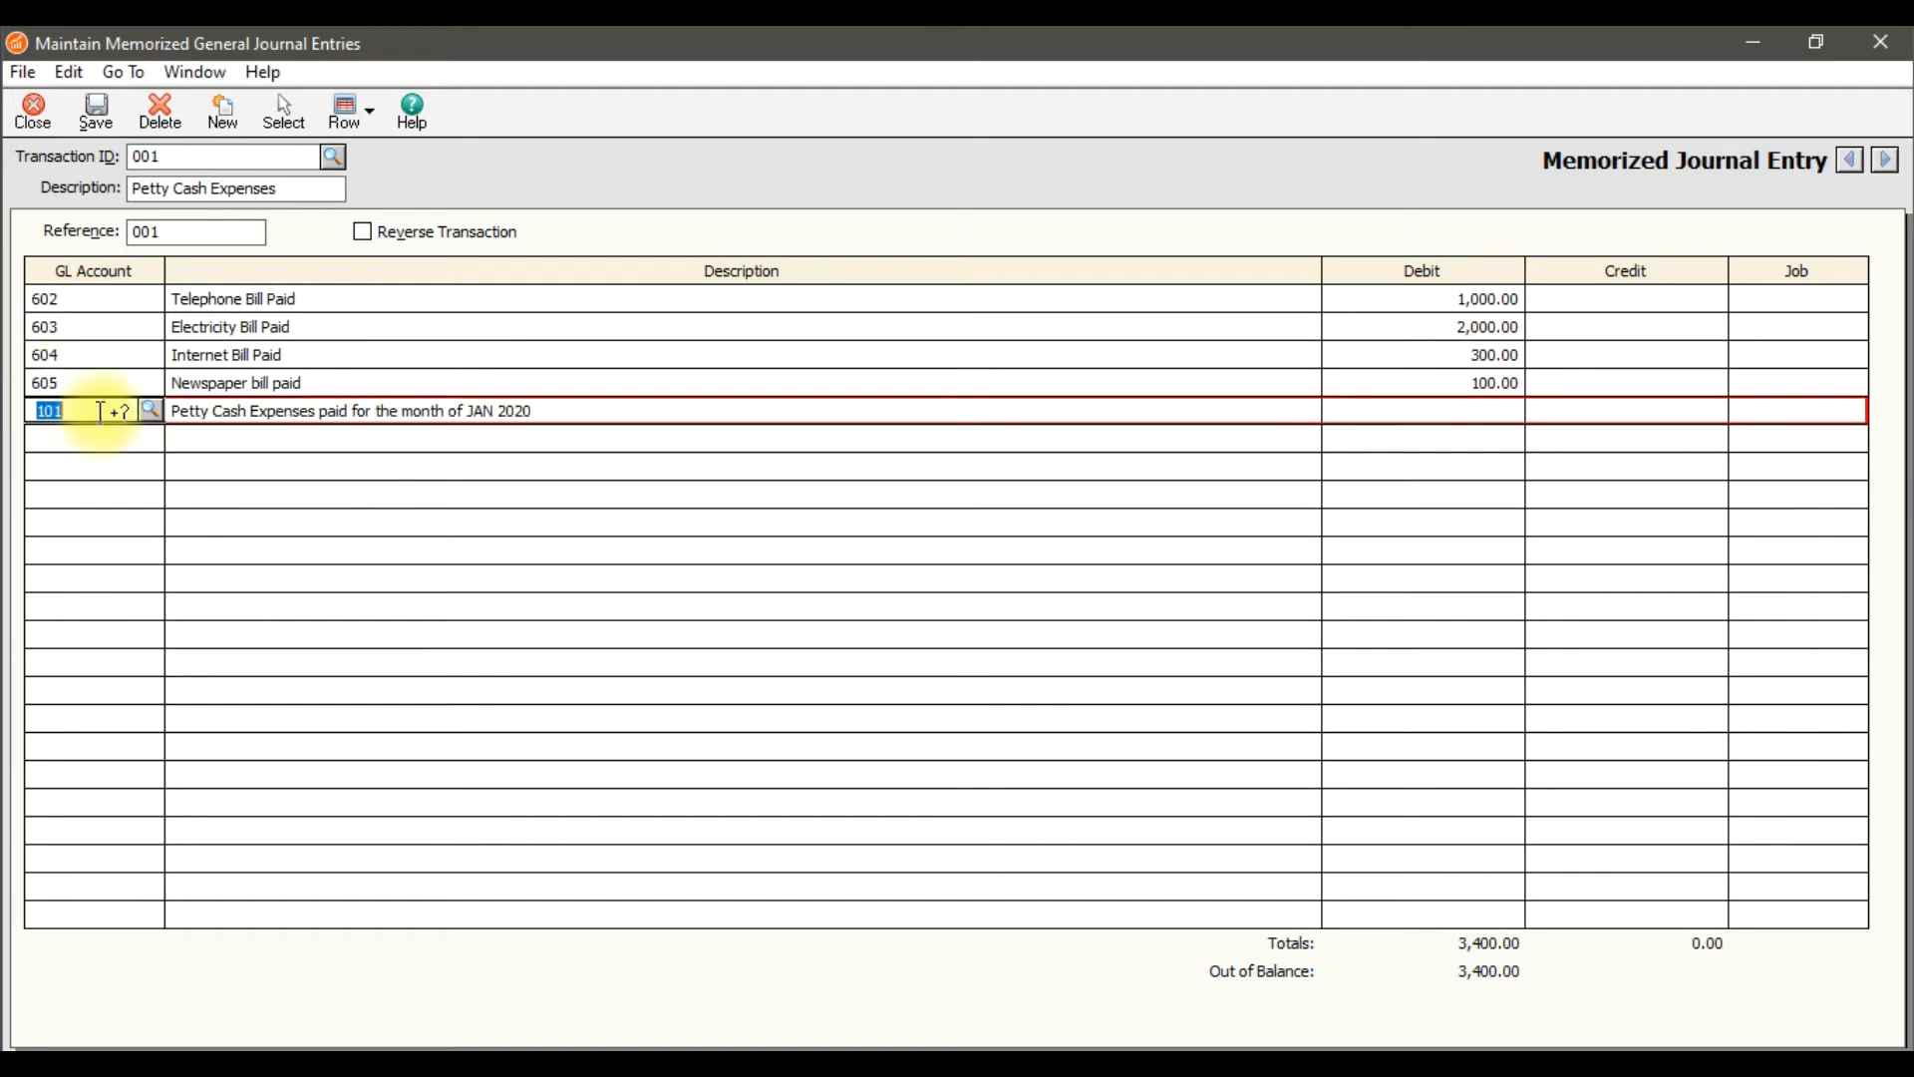
click(149, 414)
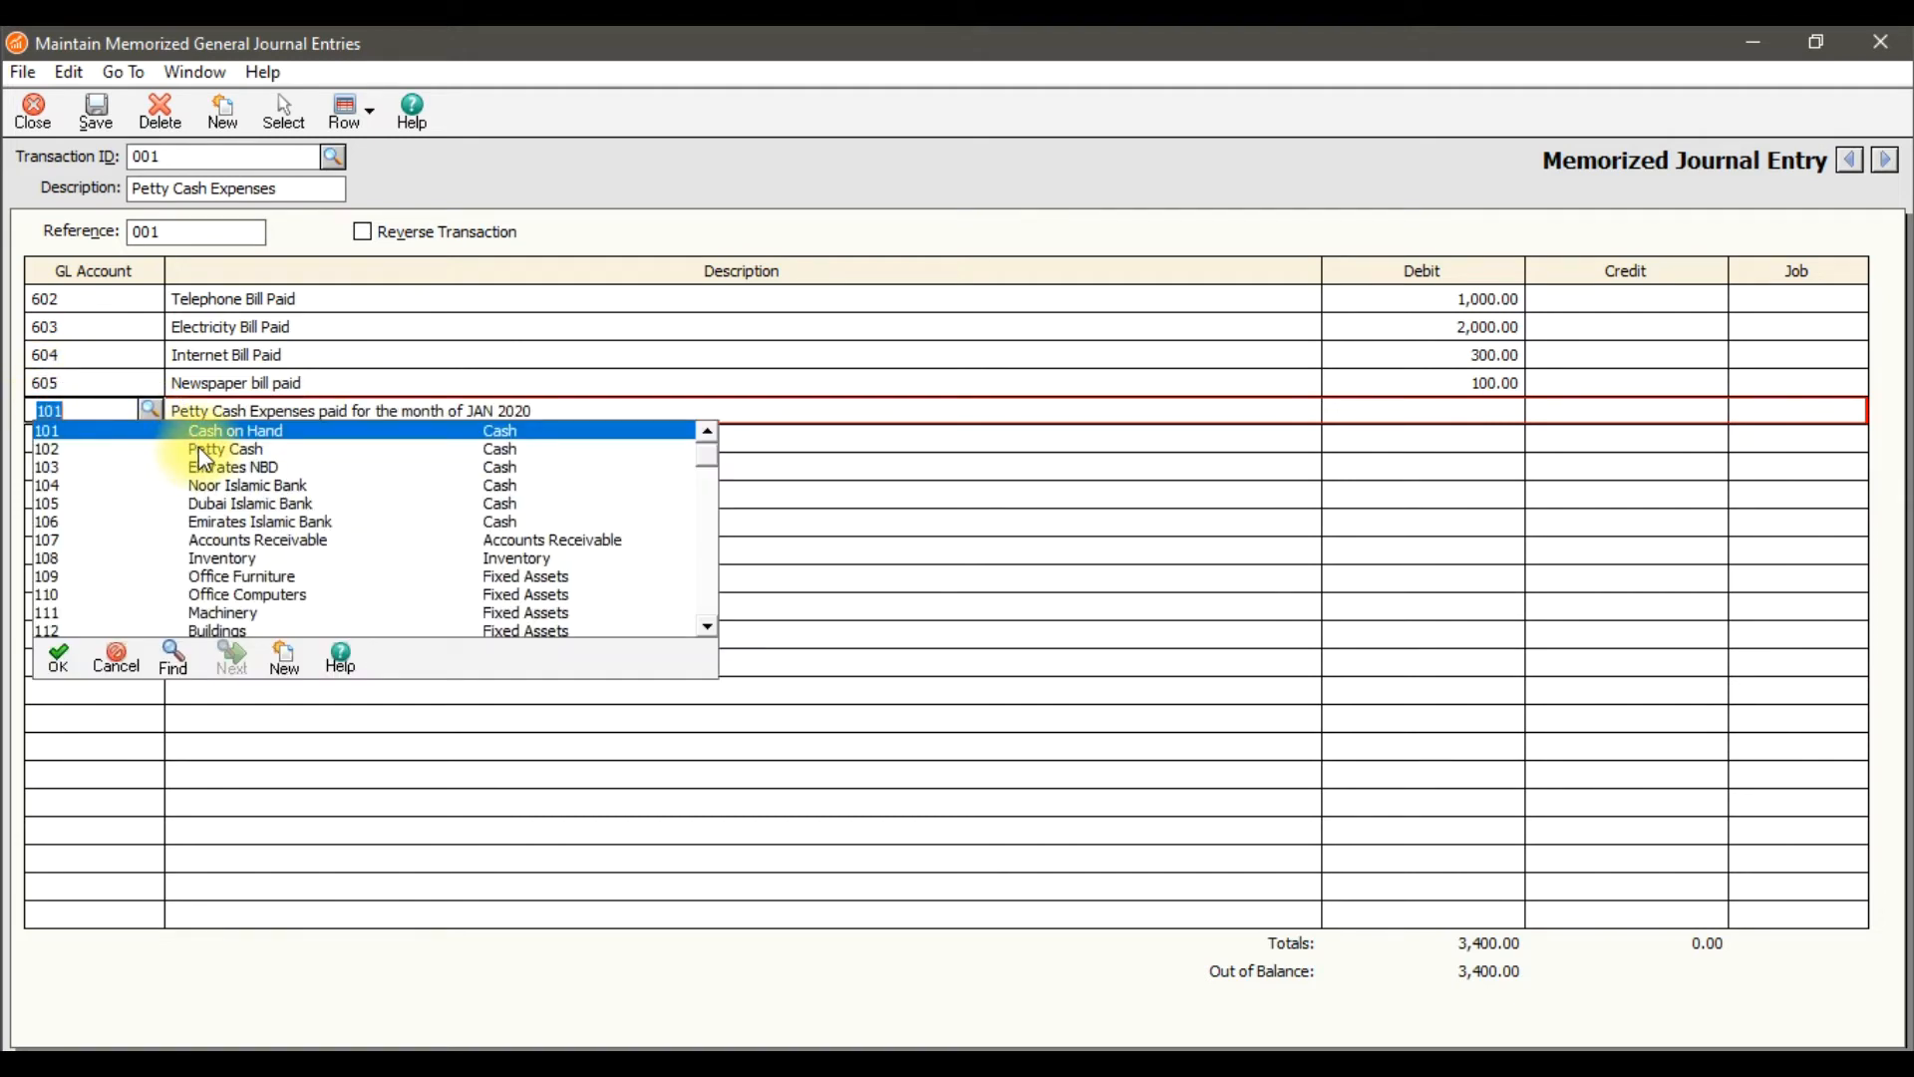
double_click(204, 453)
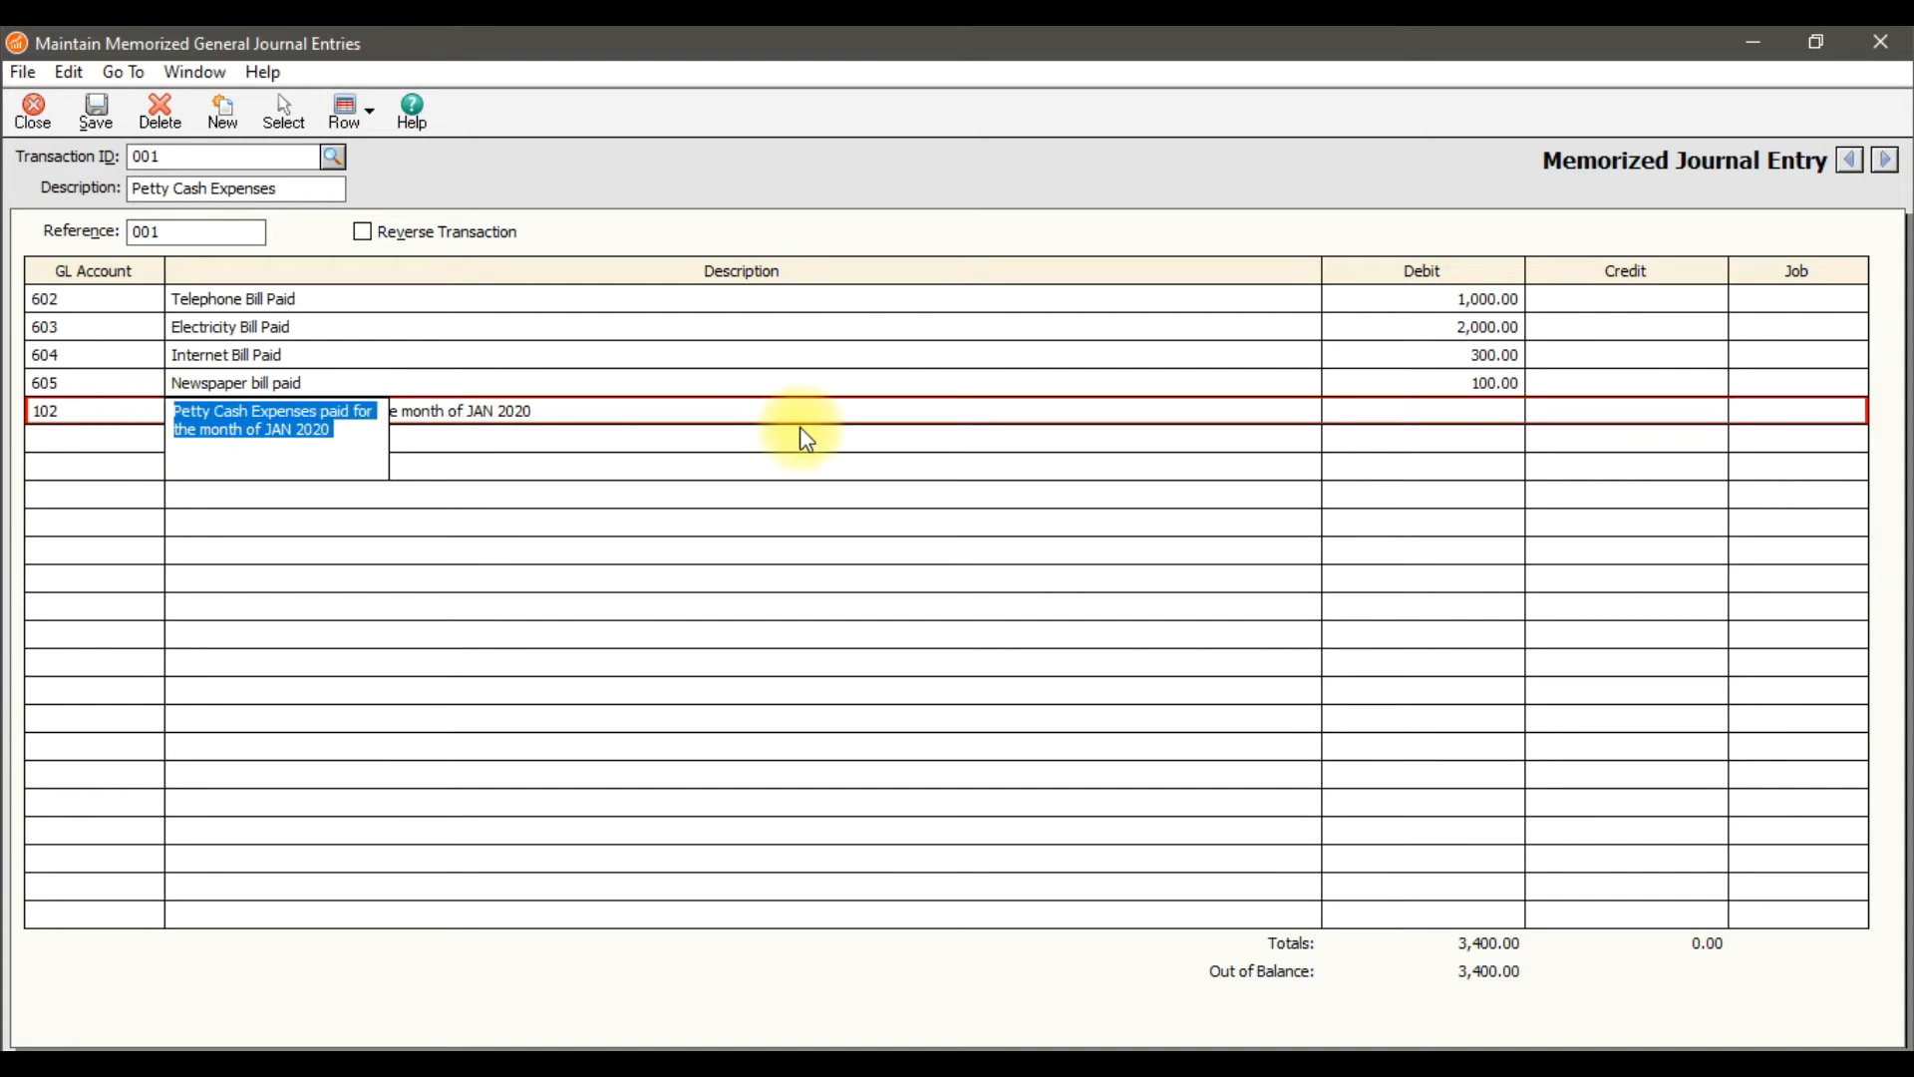
key(Tab)
key(Tab)
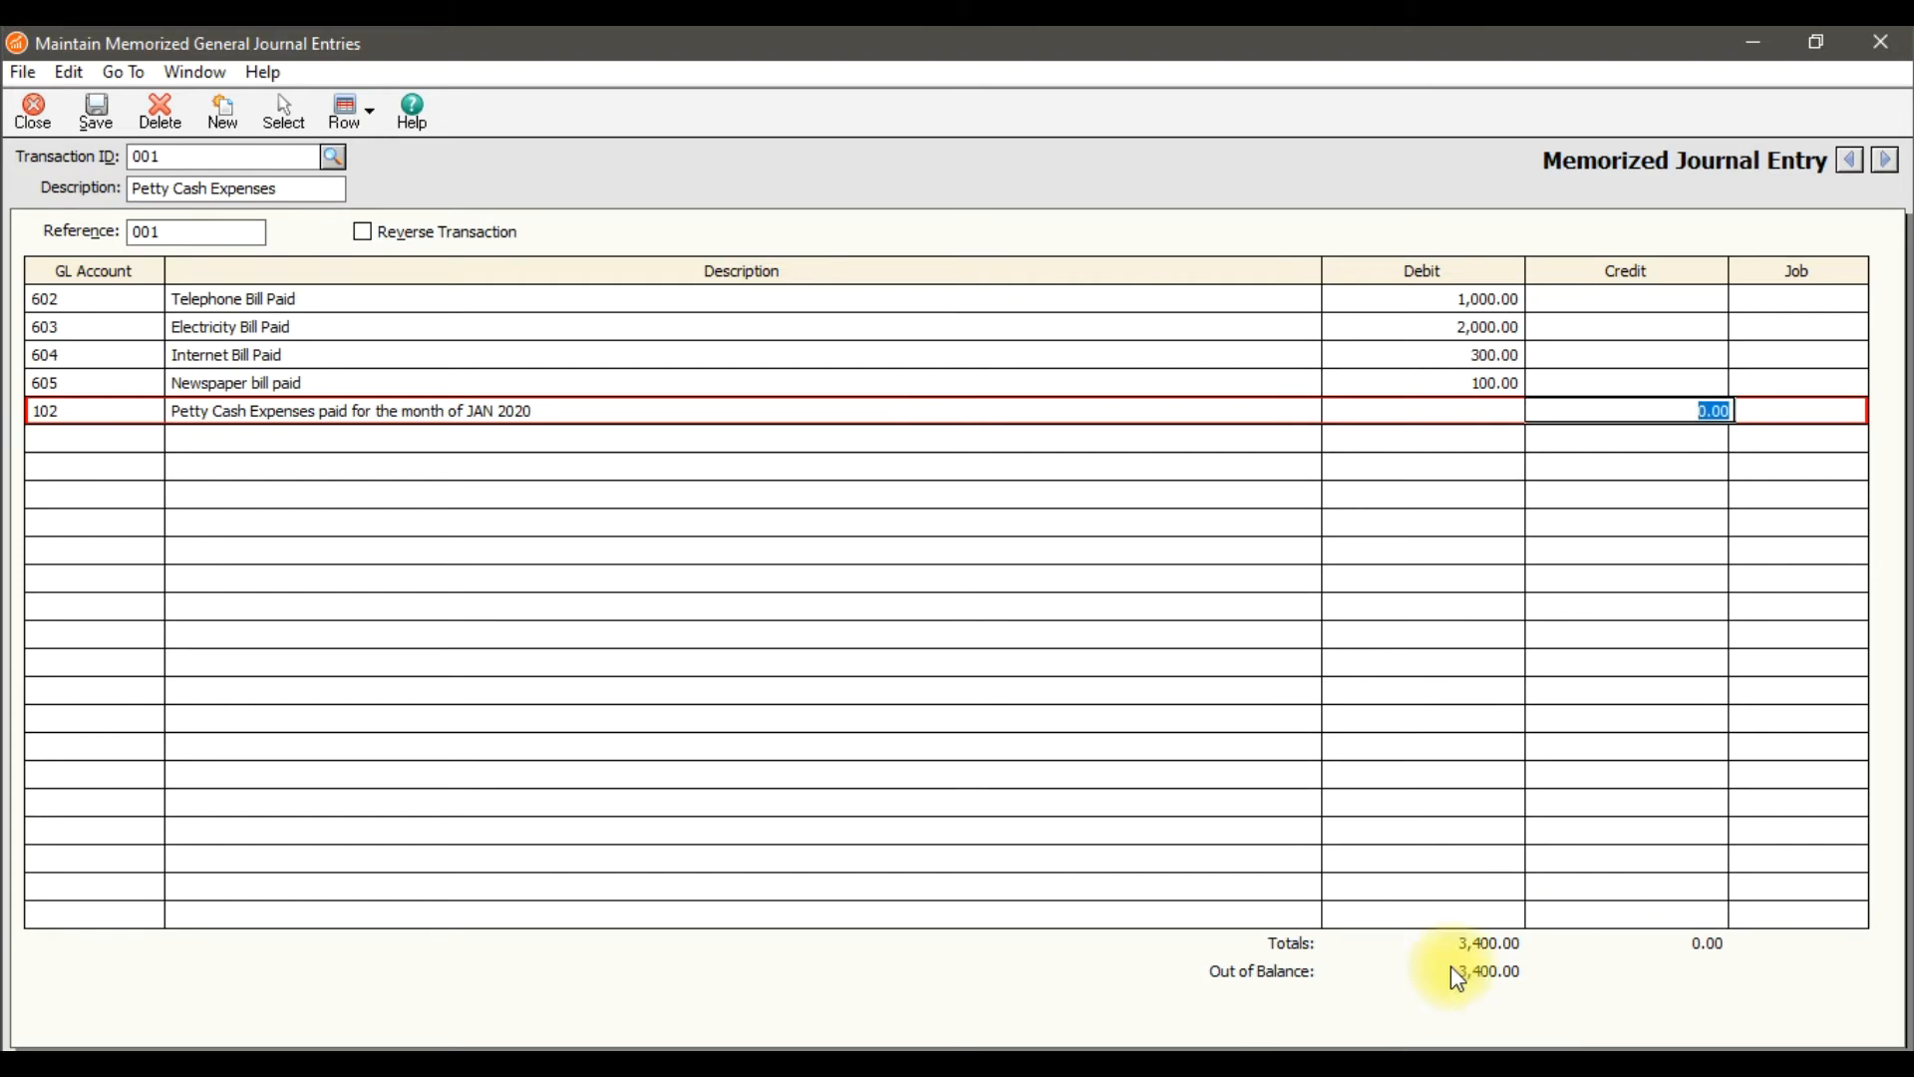
text(3400)
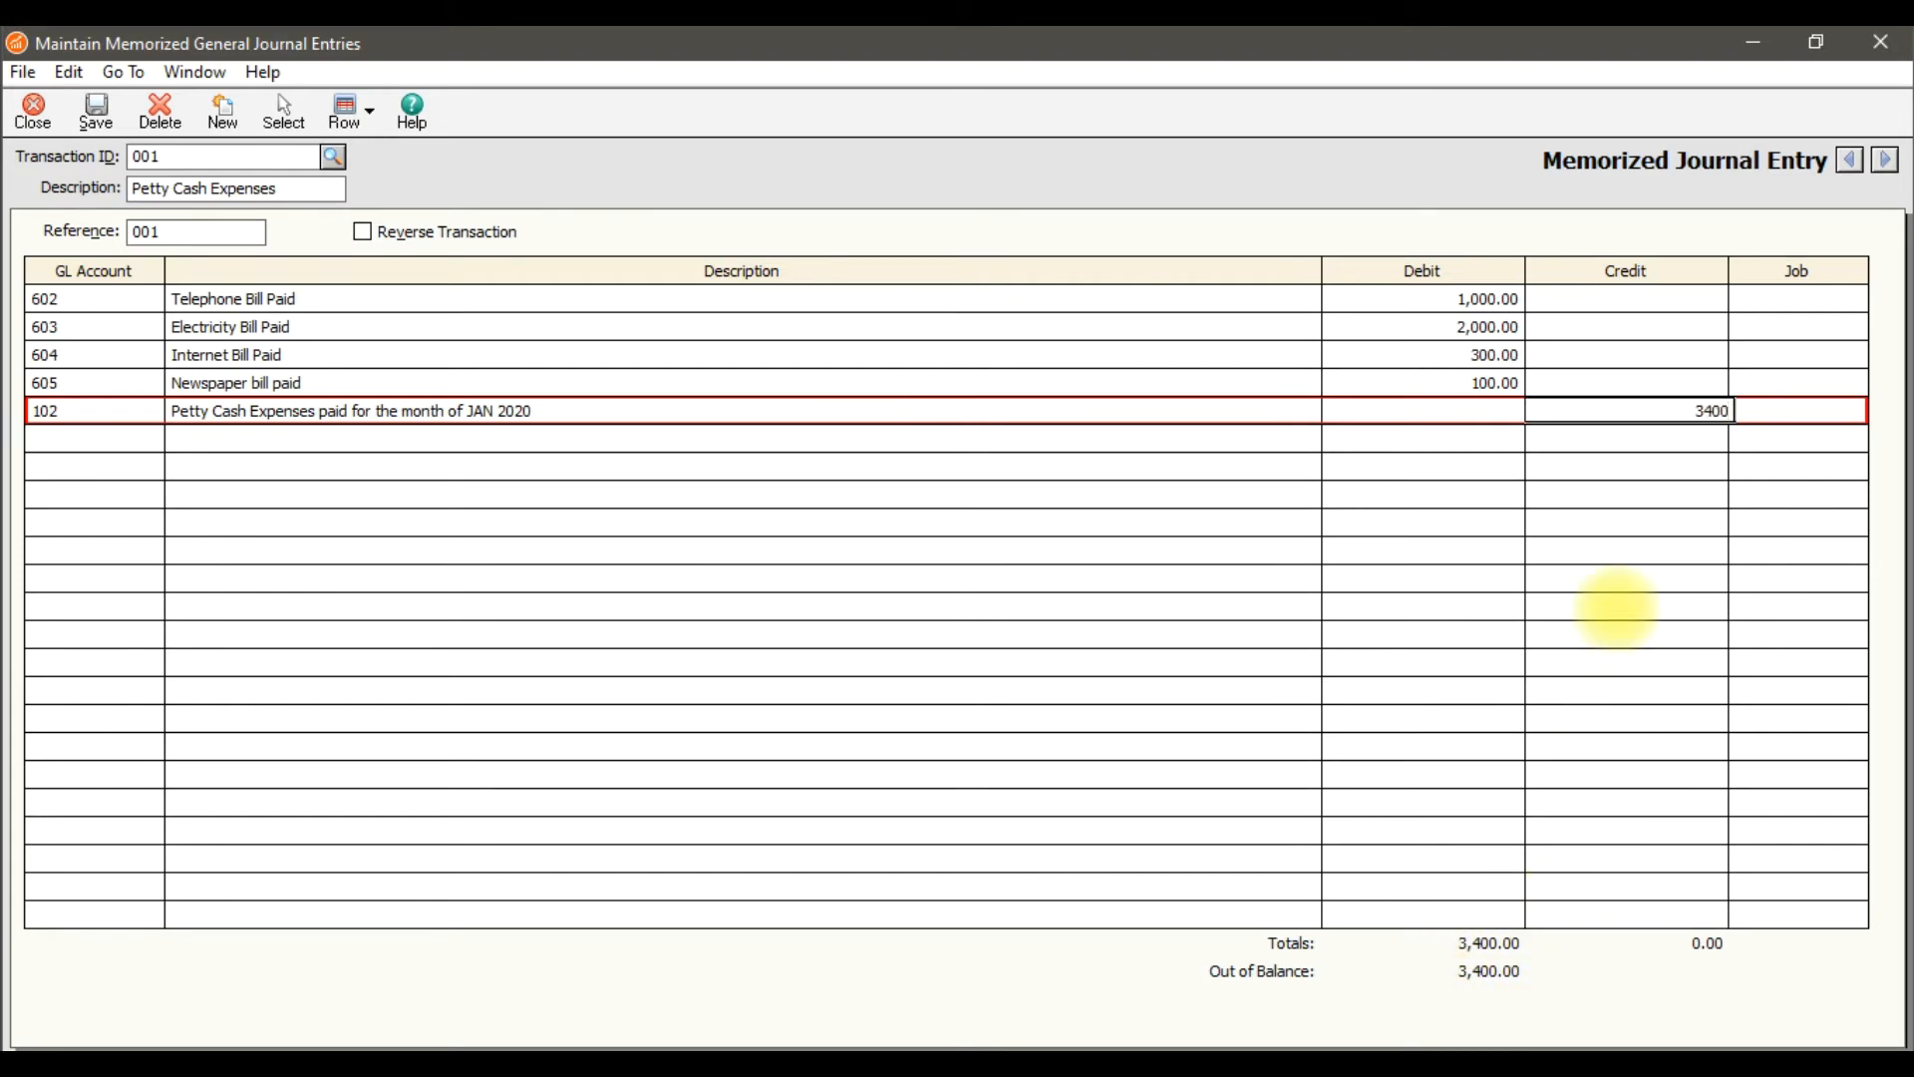
key(Tab)
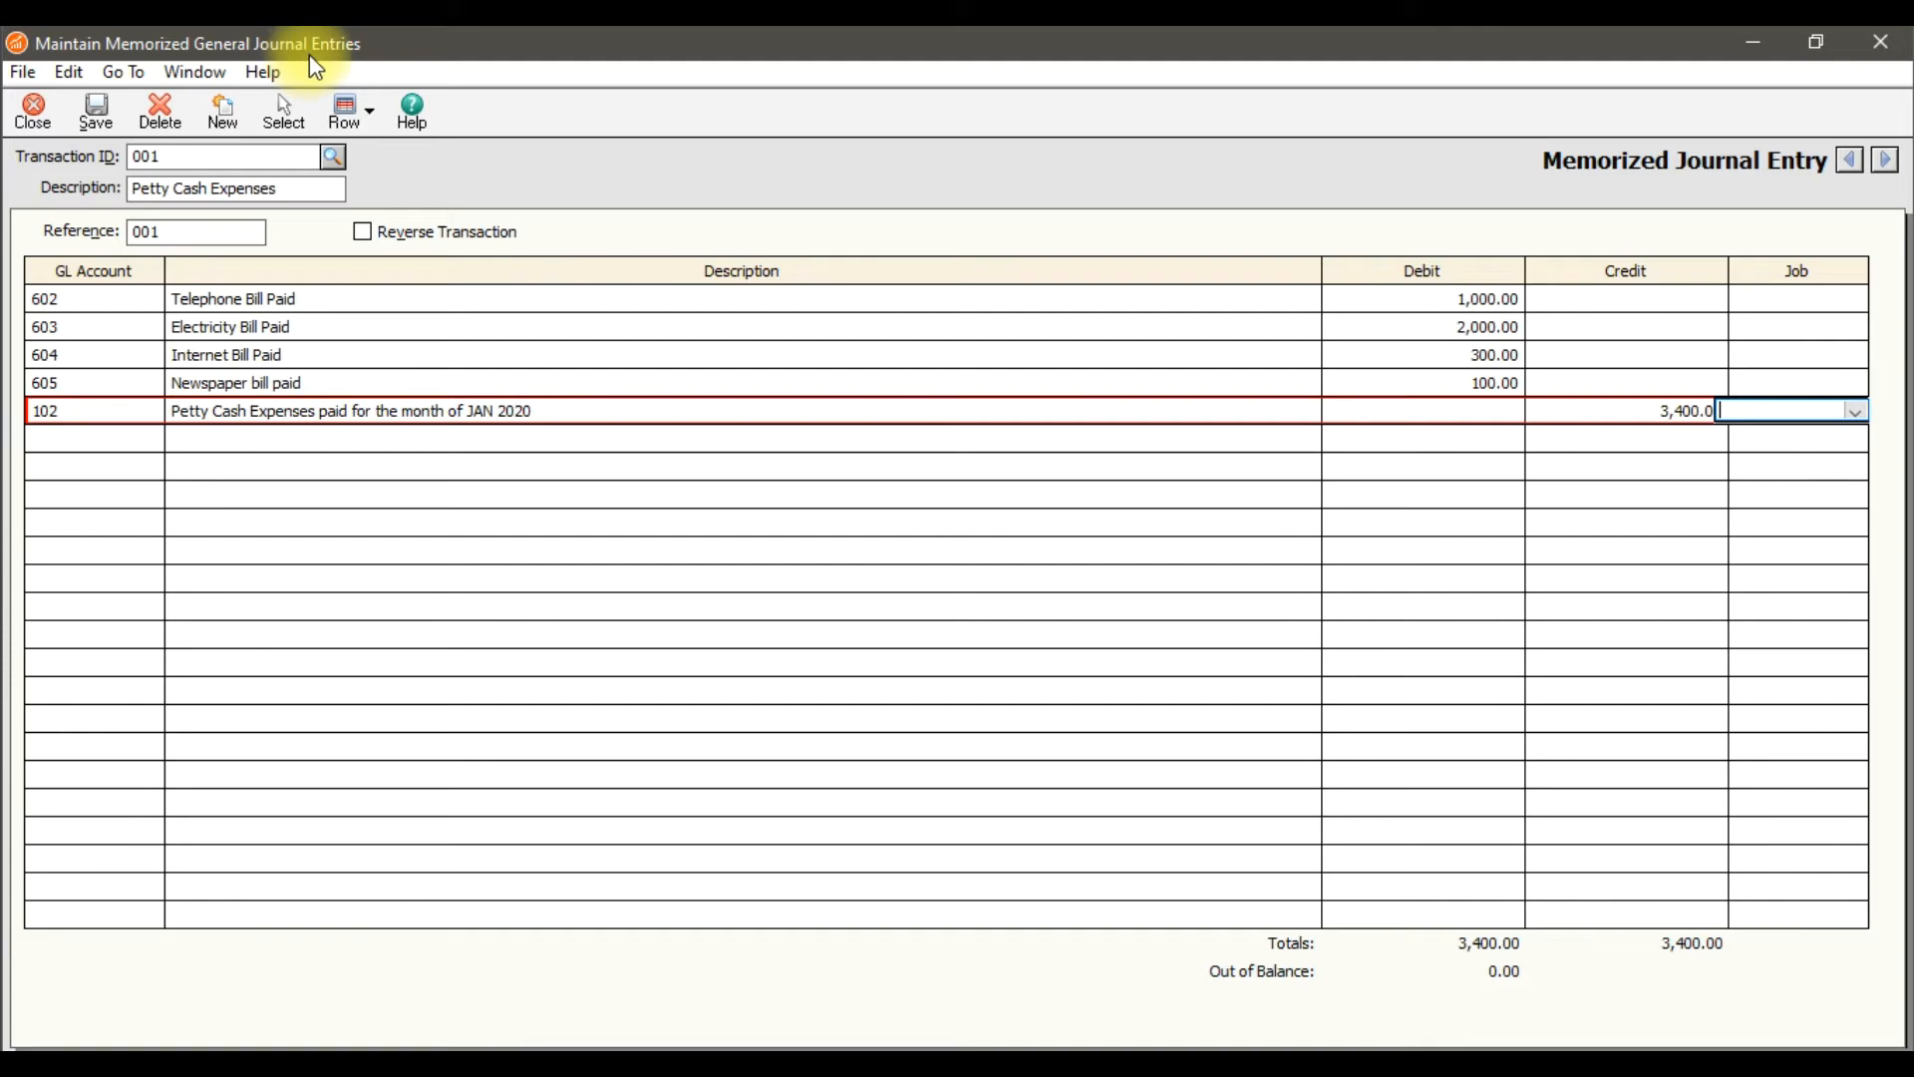
Save the memorized petty cash entry and close the memorized entries window.
click(108, 115)
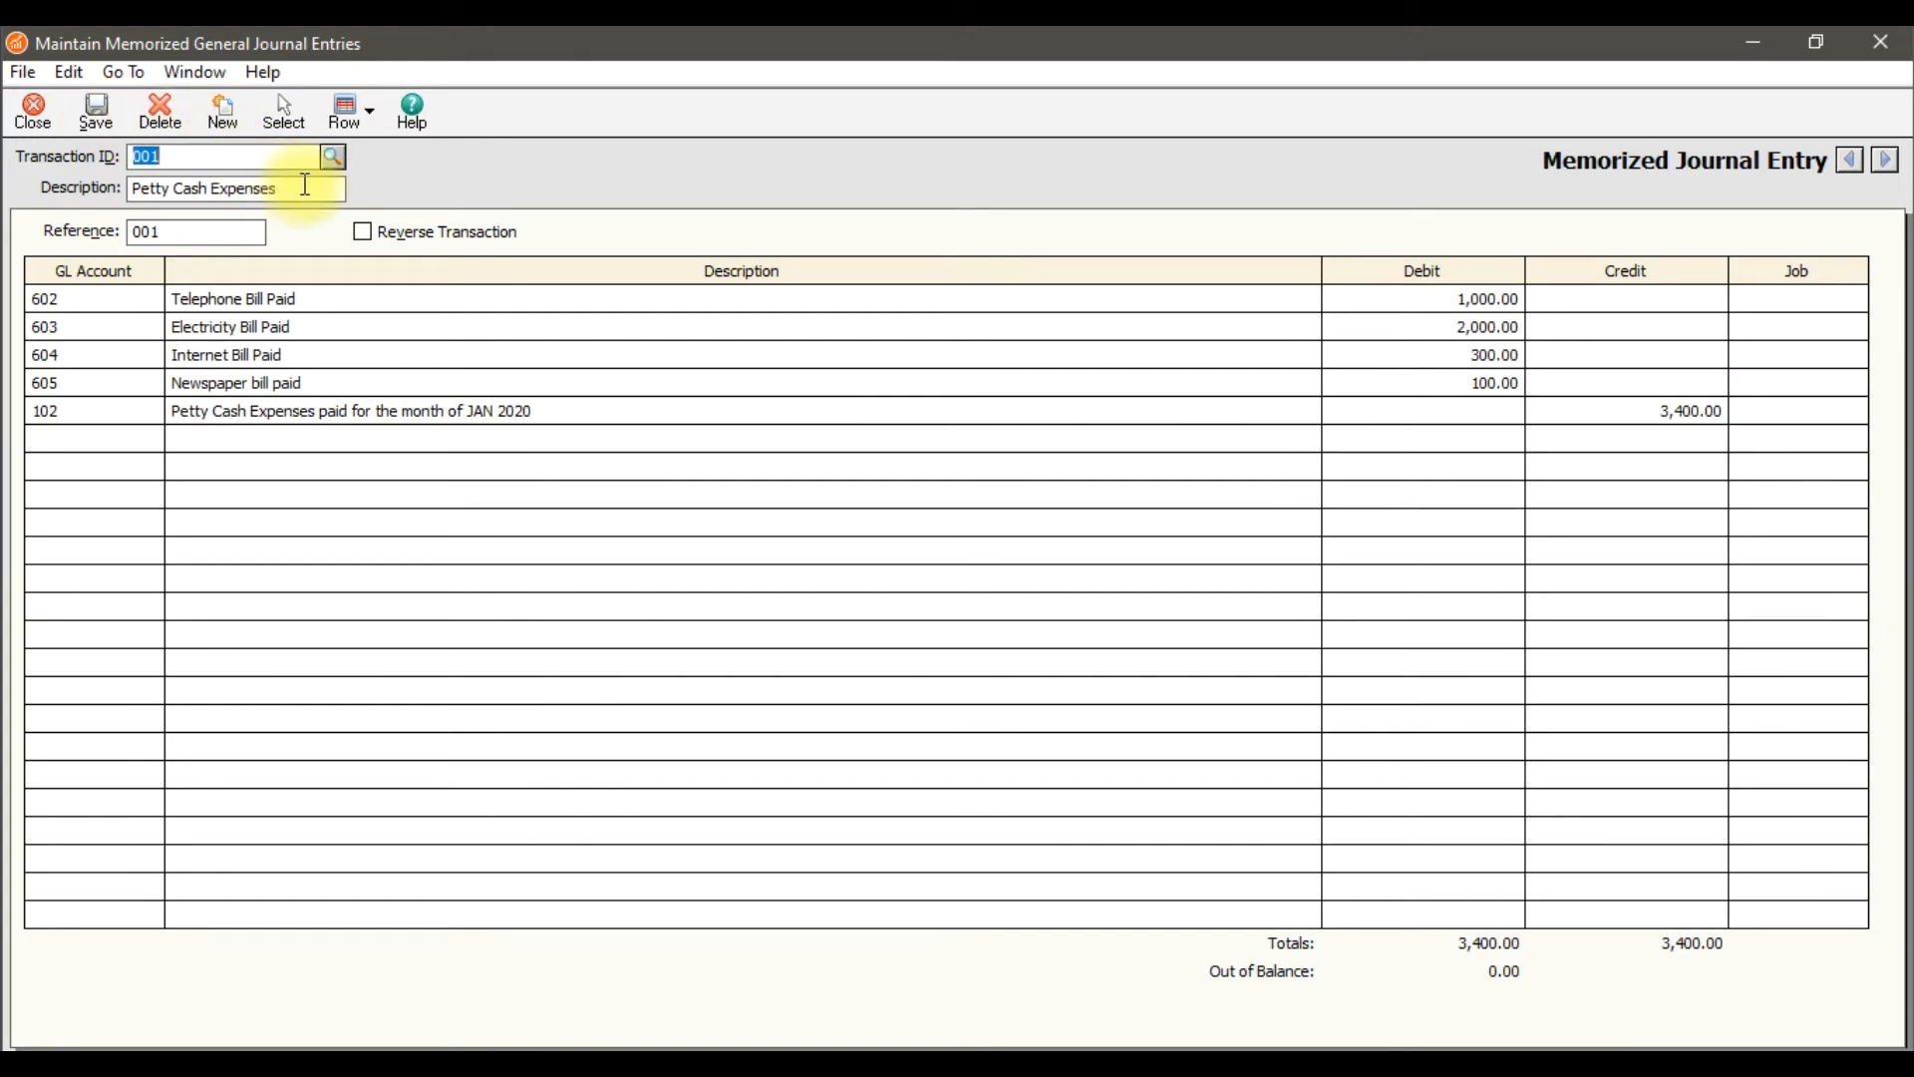
click(330, 156)
click(330, 155)
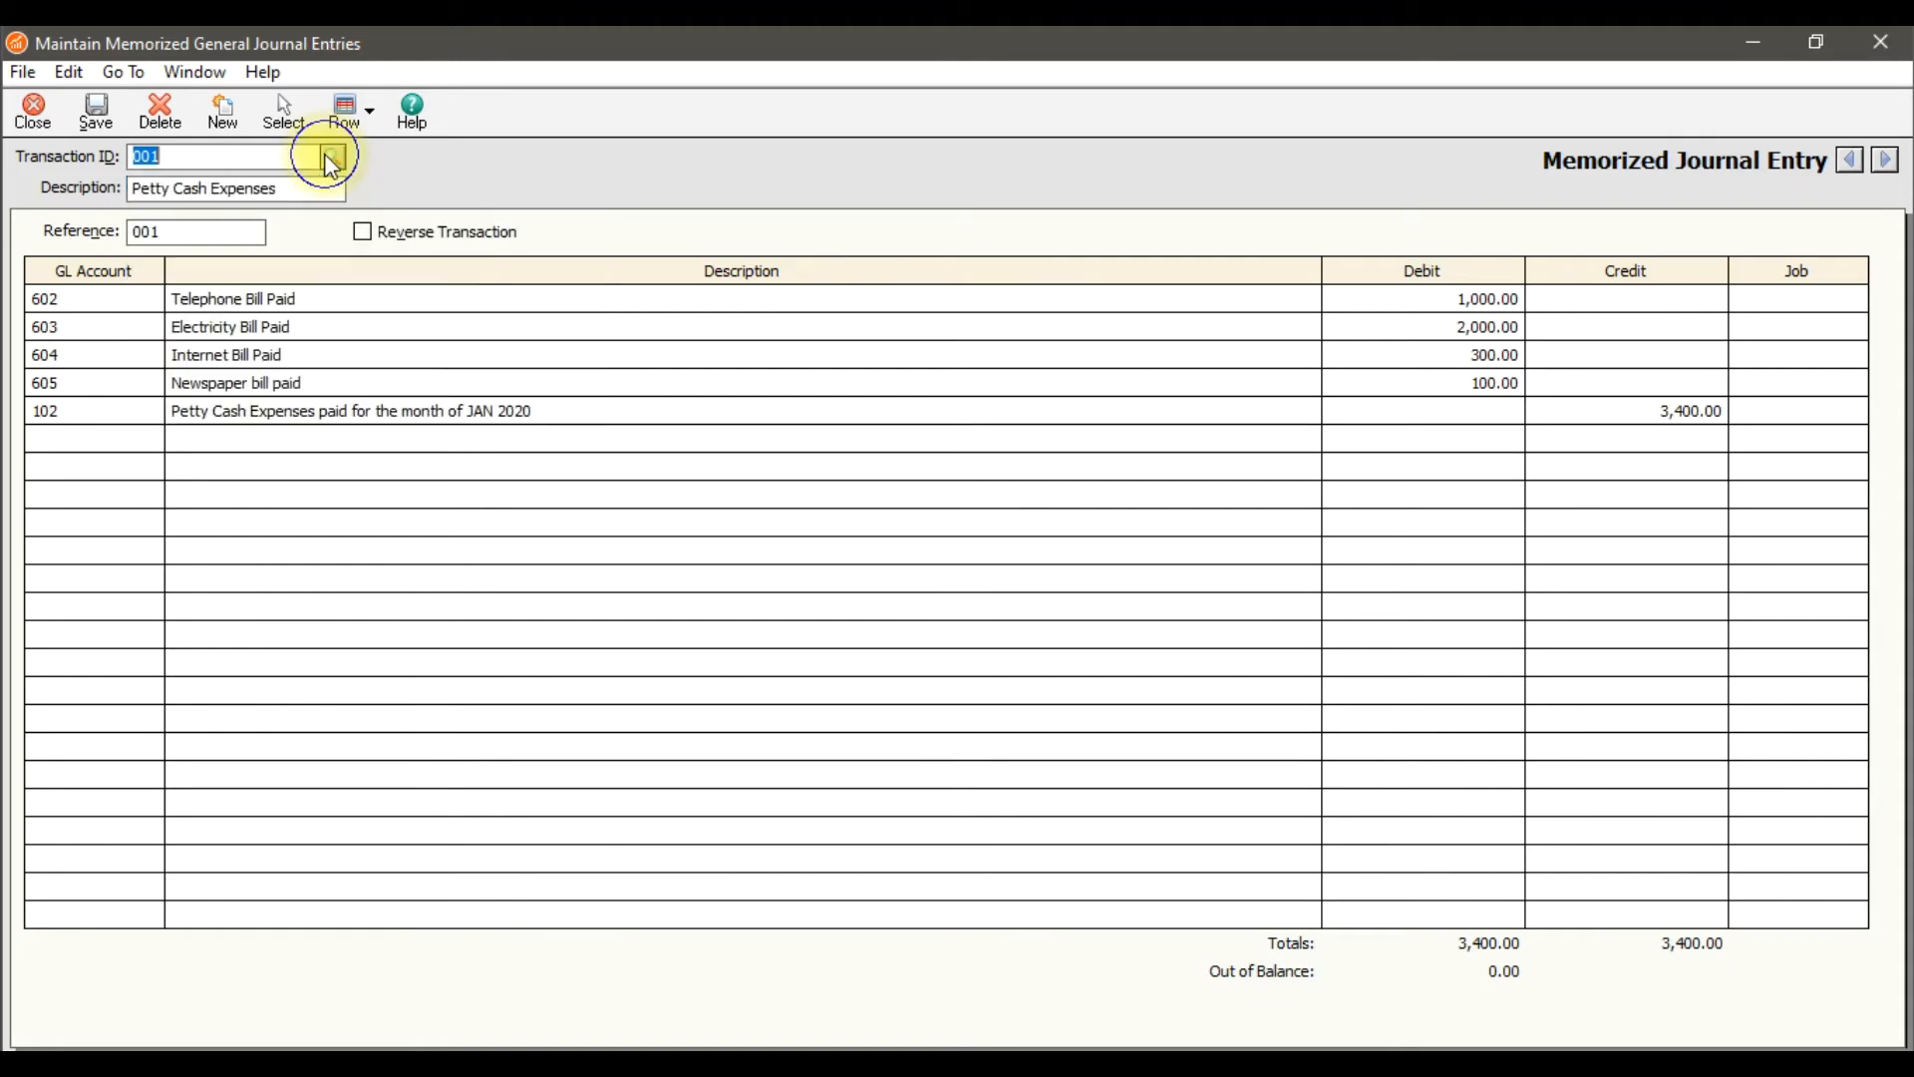
click(40, 118)
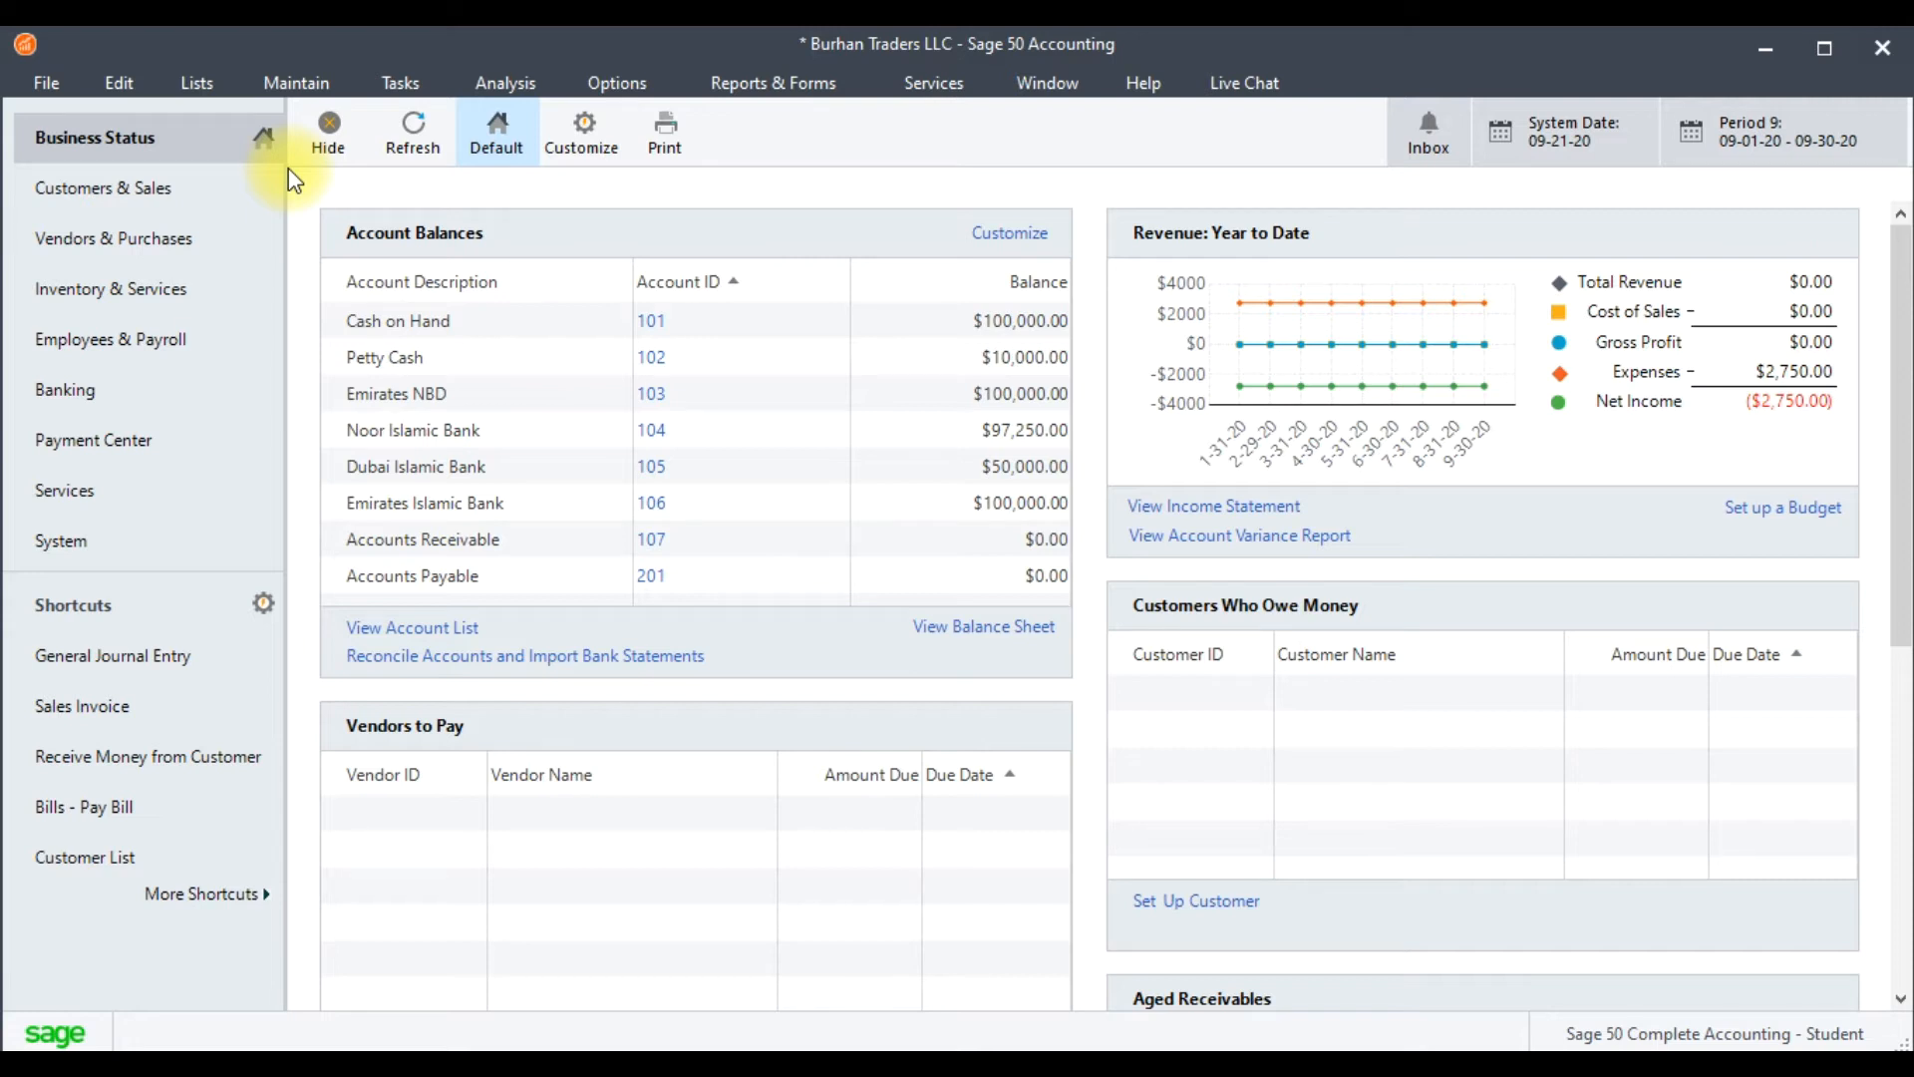
Open a new general journal entry in a maximized window.
click(372, 88)
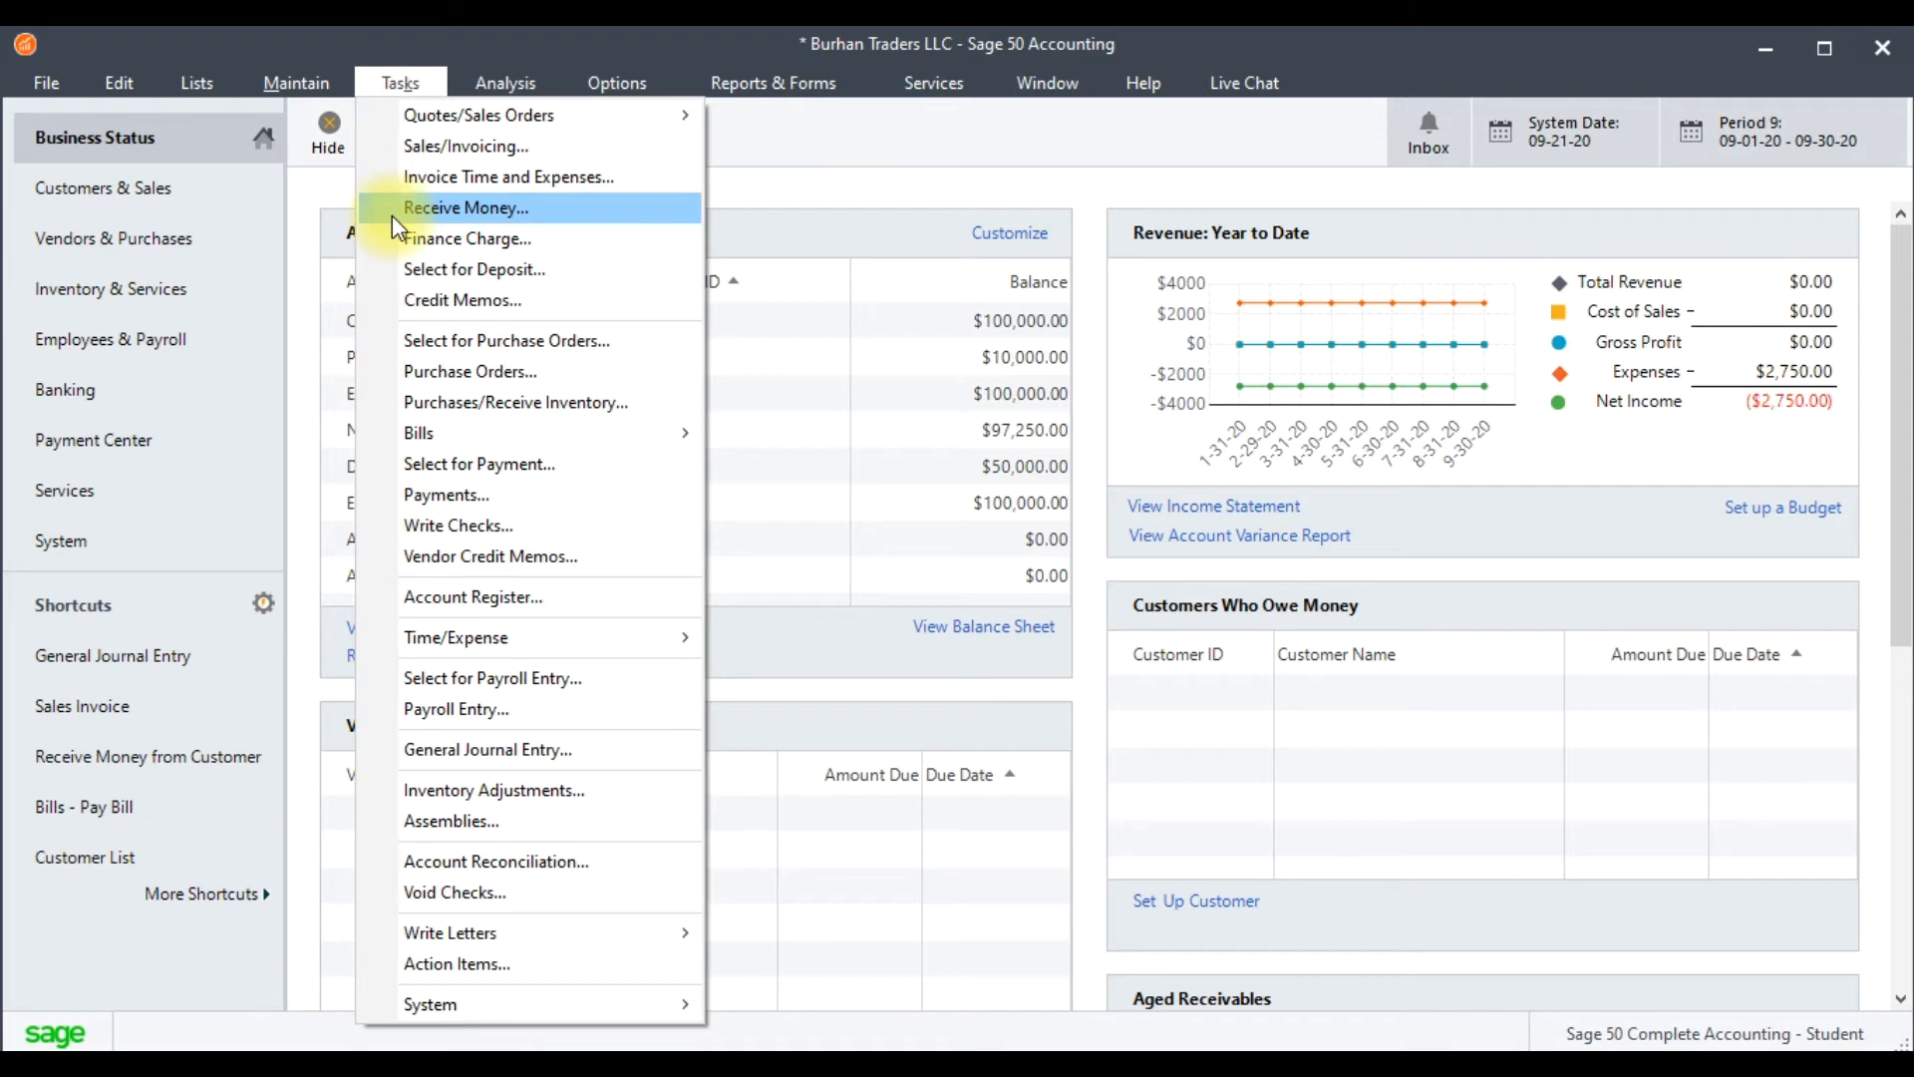
click(507, 764)
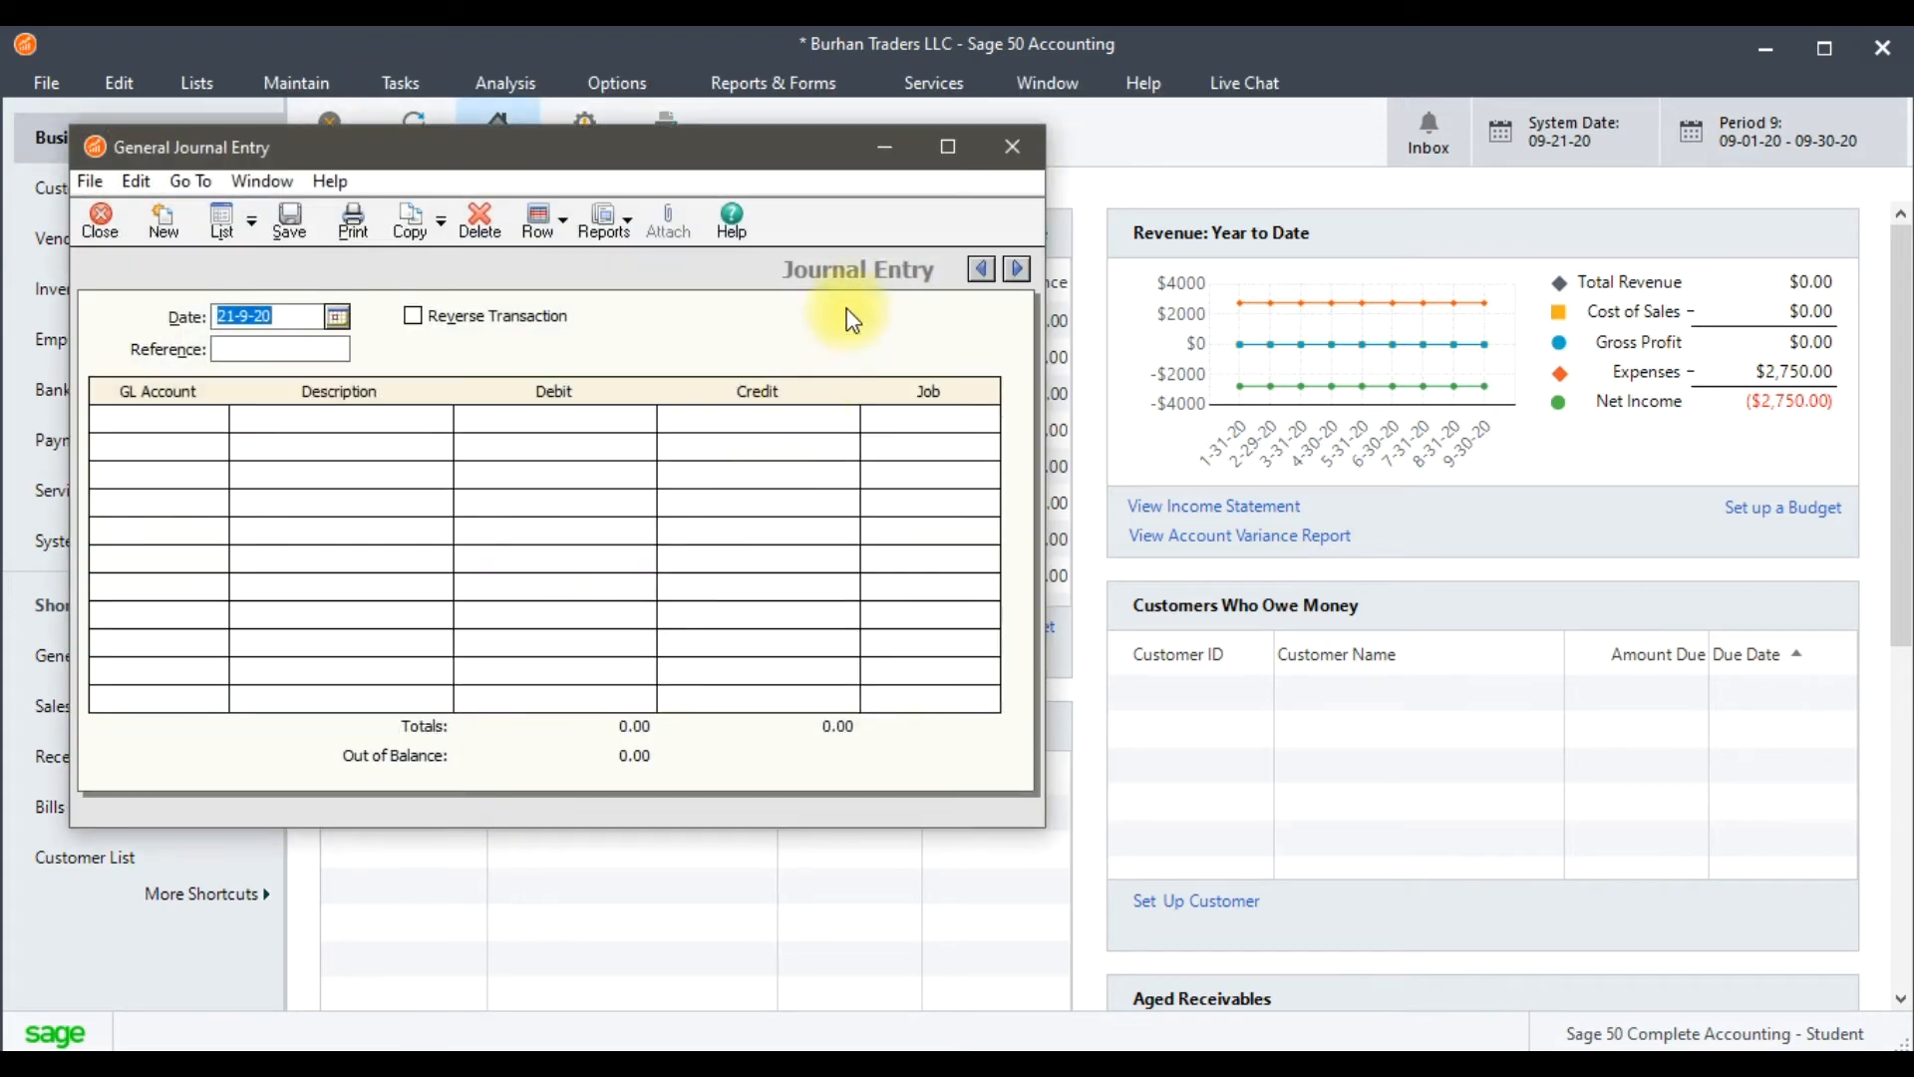
click(948, 146)
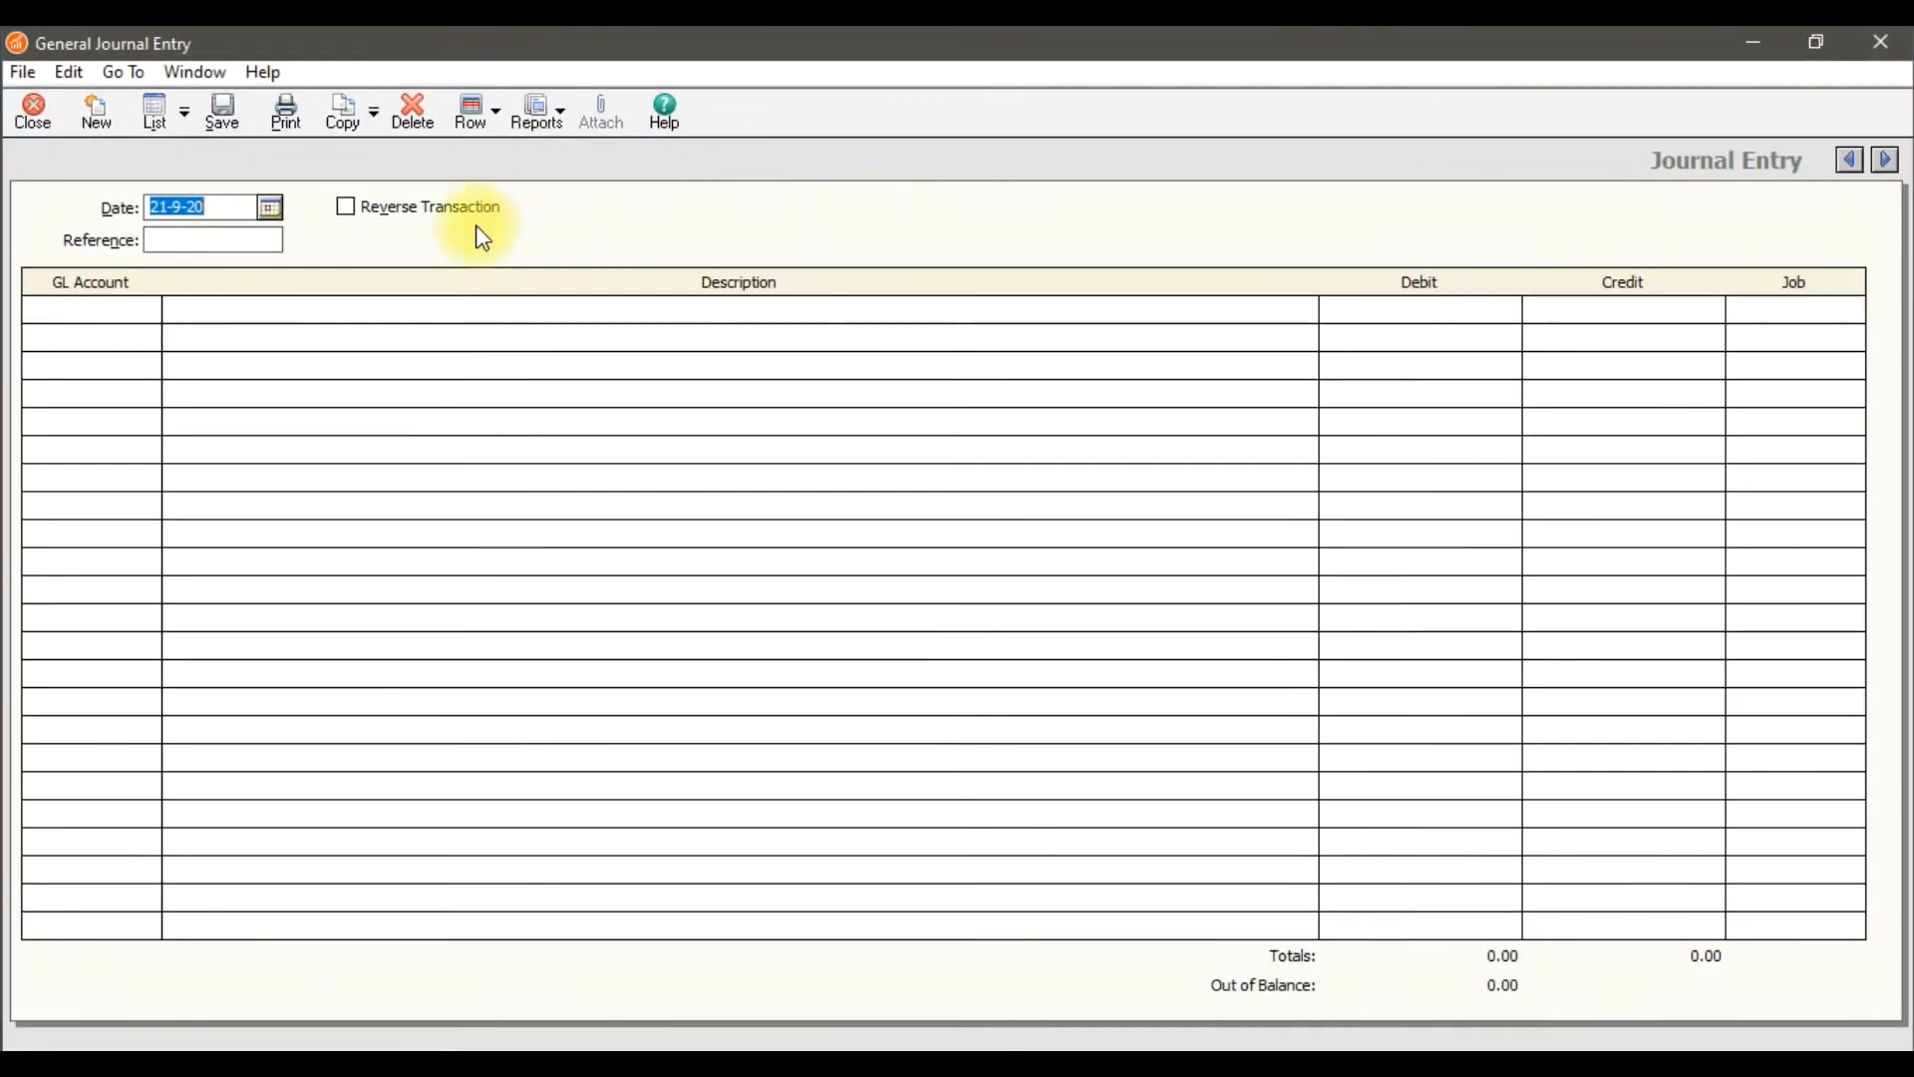
Load memorized transaction 001, Petty Cash Expenses, into the blank general journal entry.
click(379, 117)
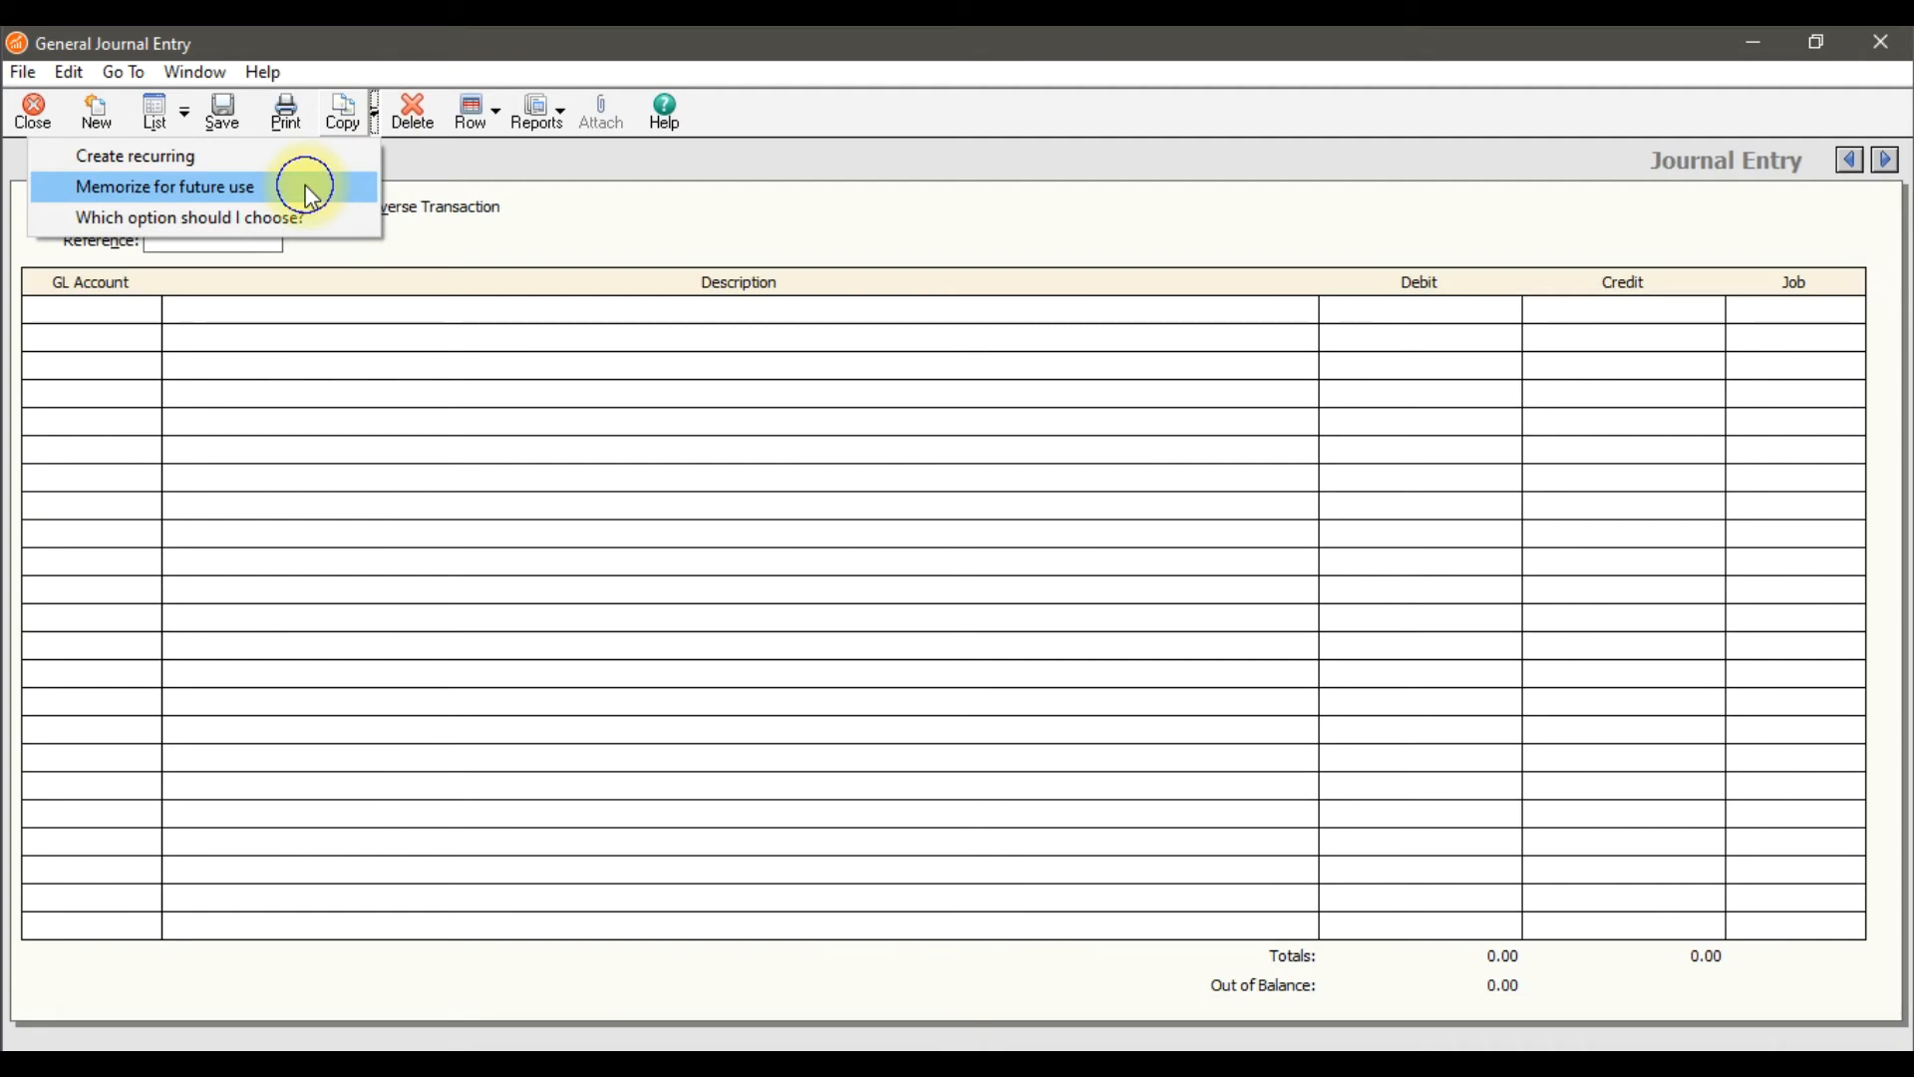
click(307, 187)
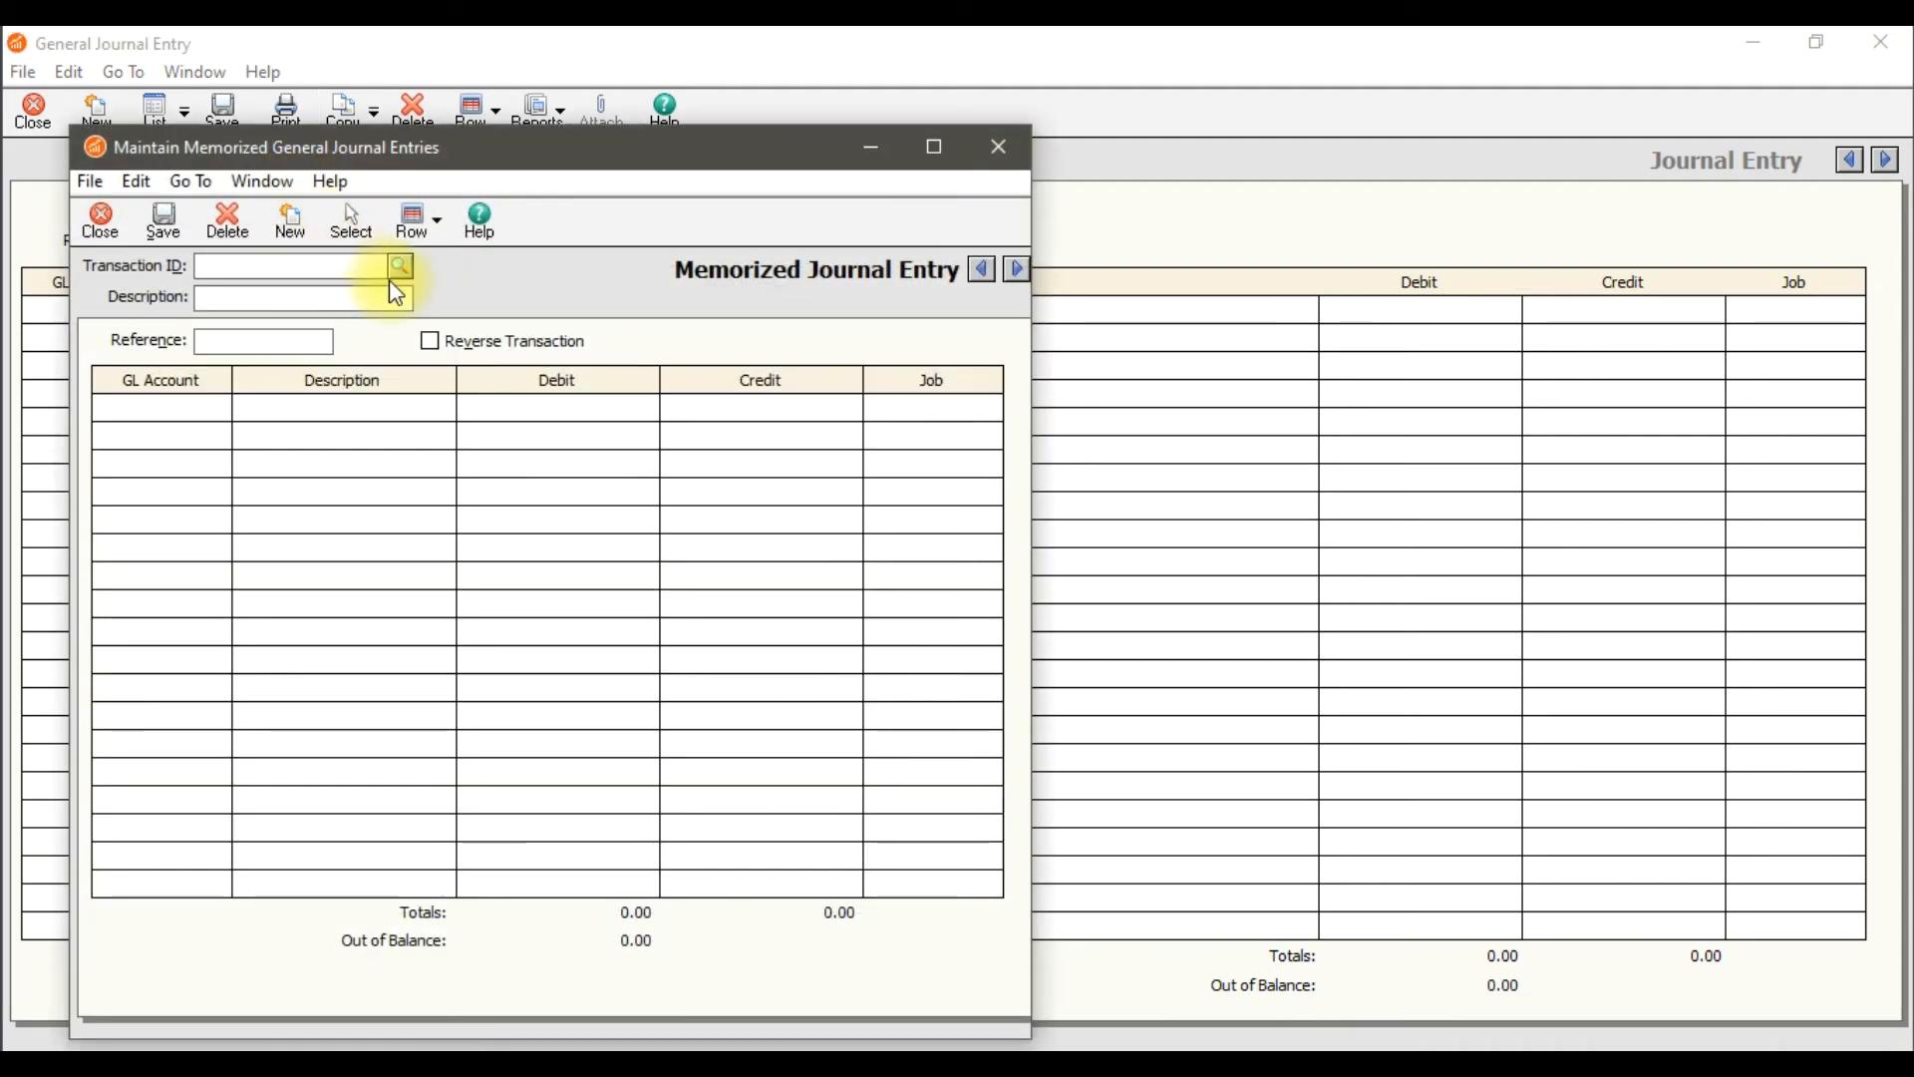
click(397, 267)
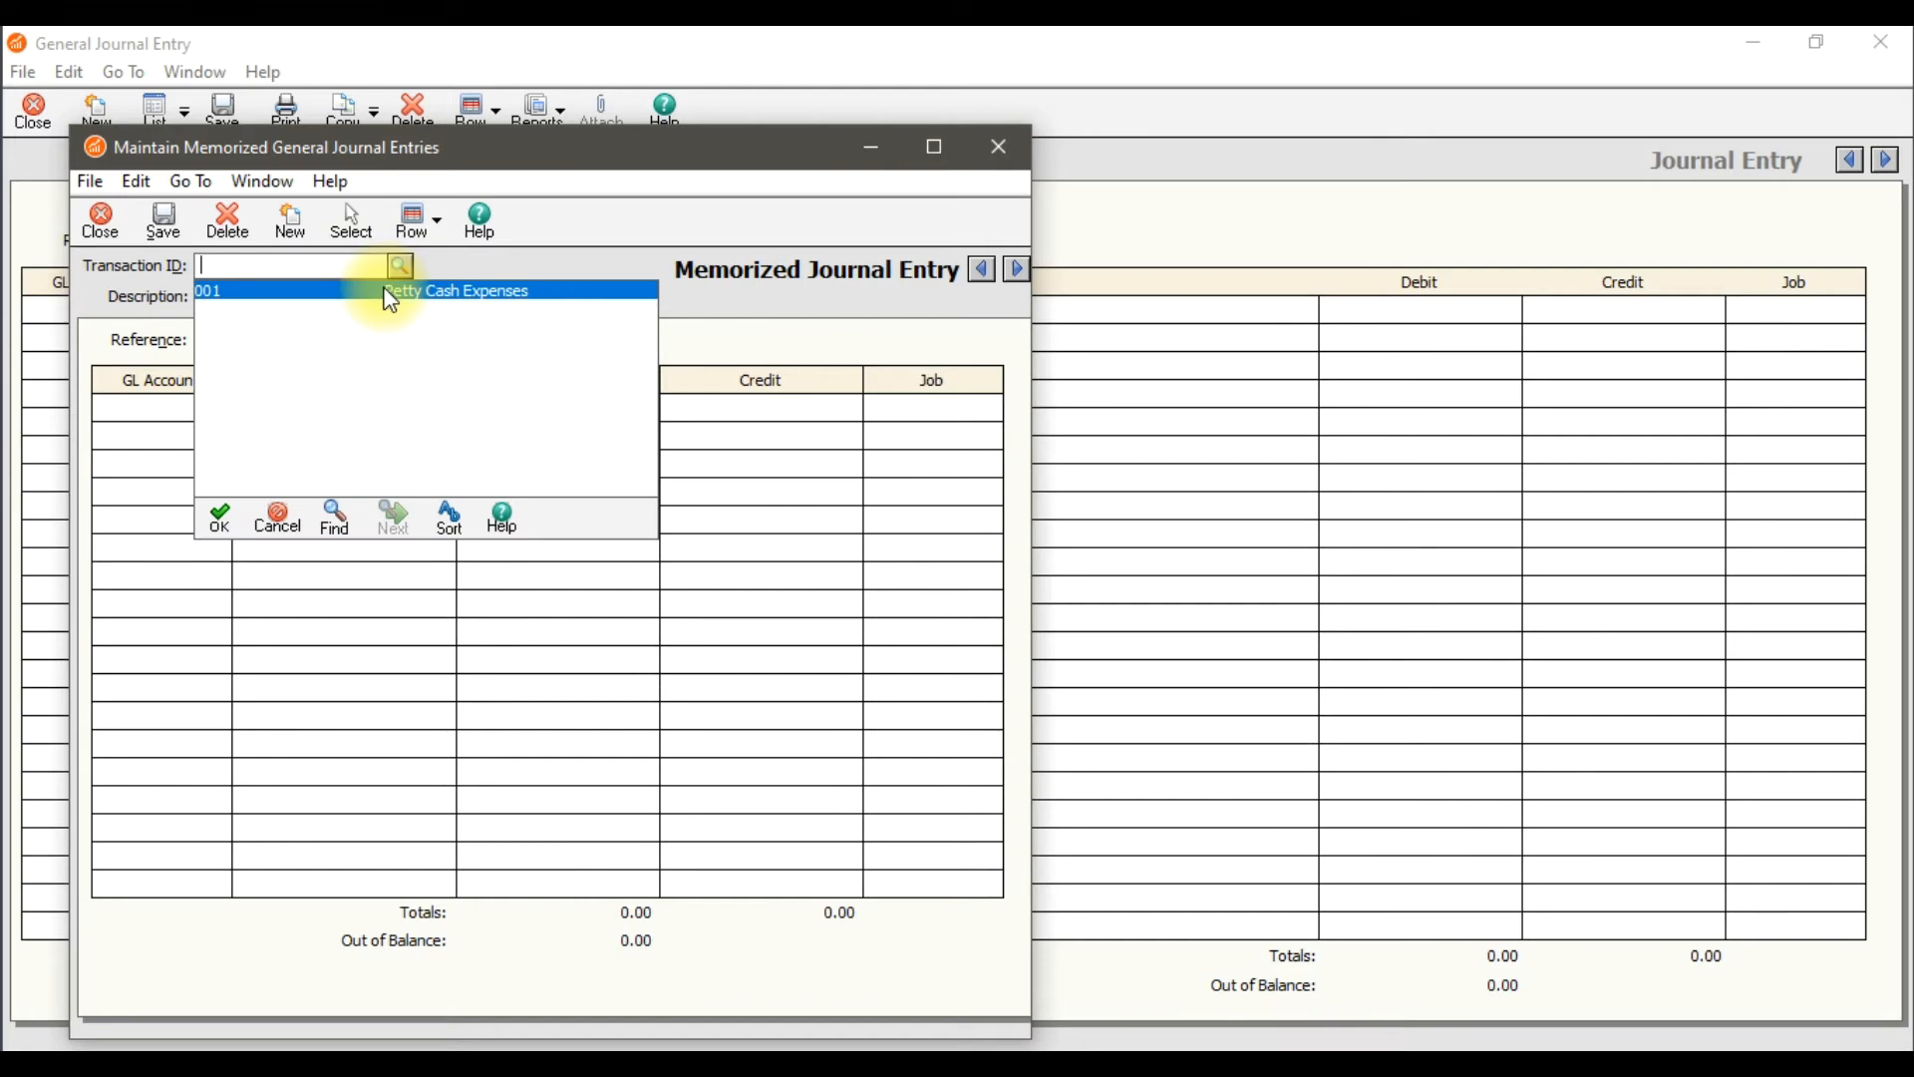
click(389, 294)
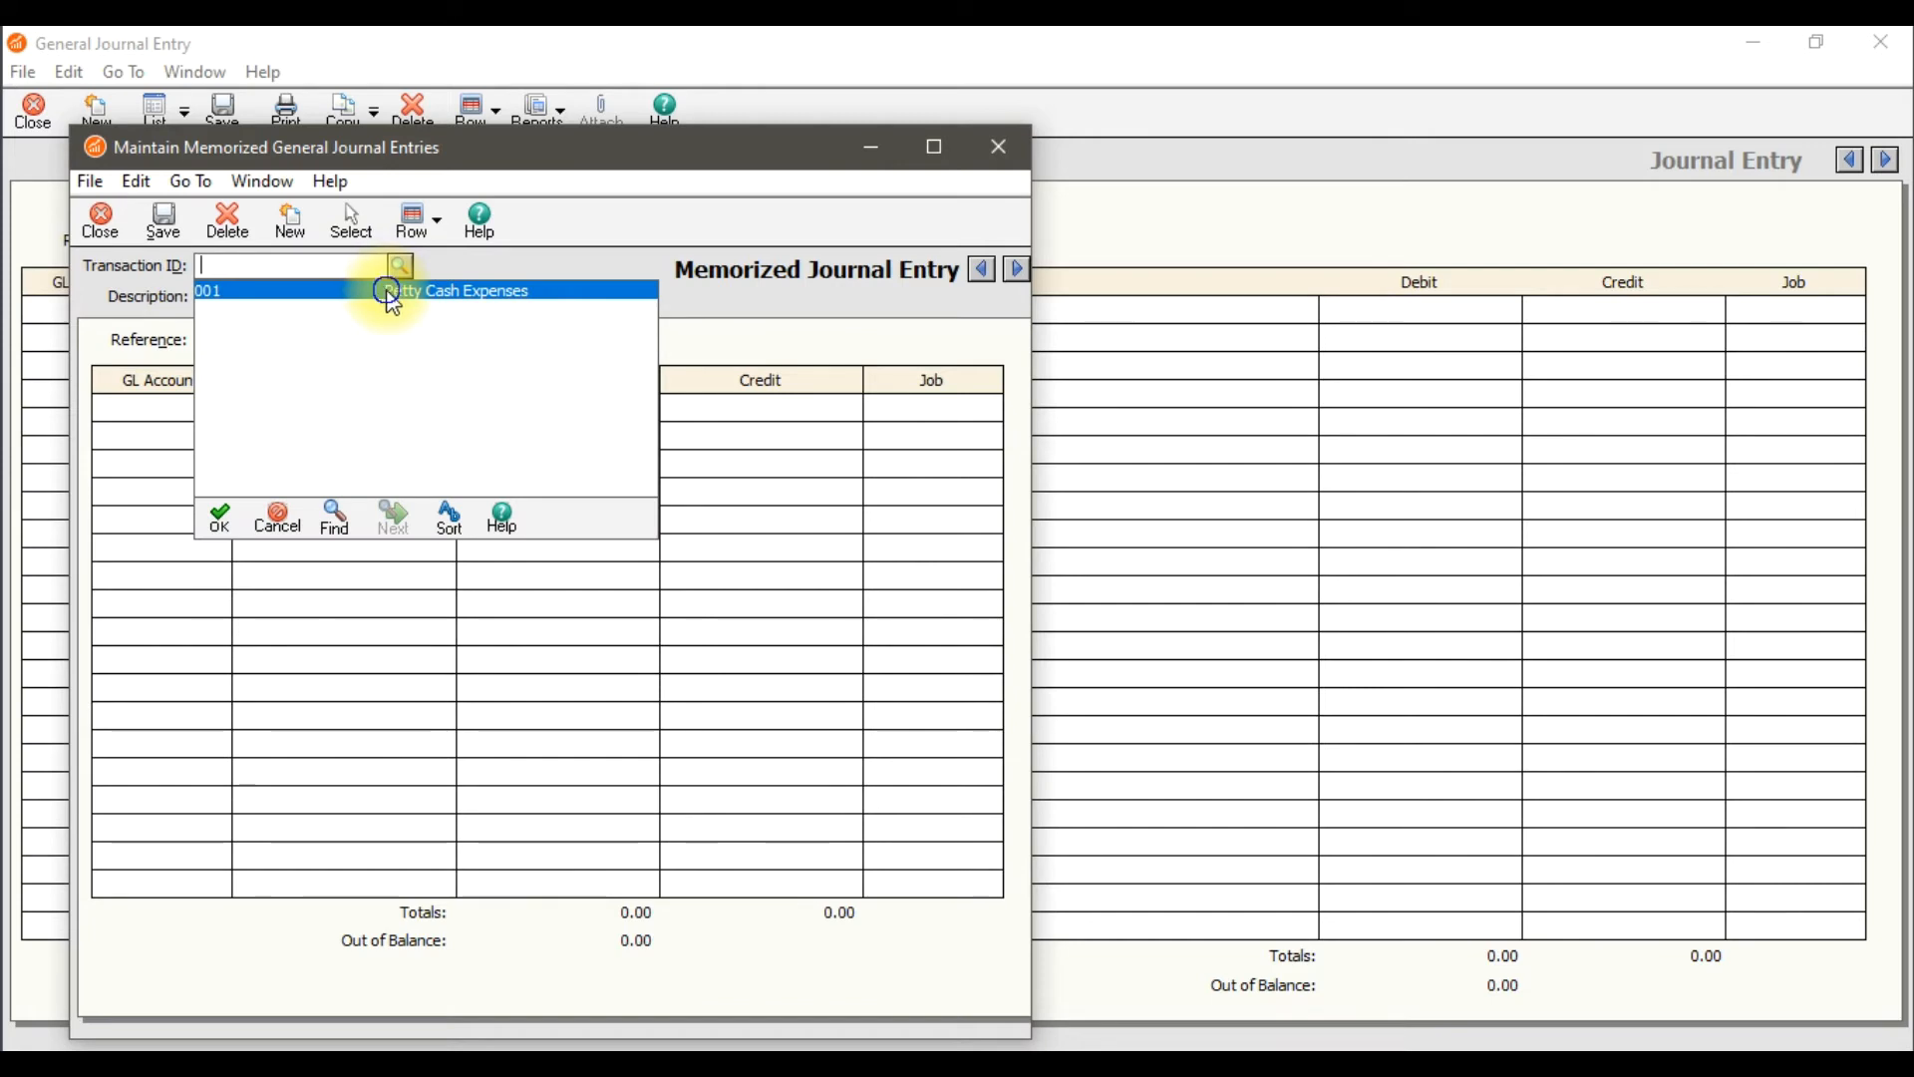
click(389, 294)
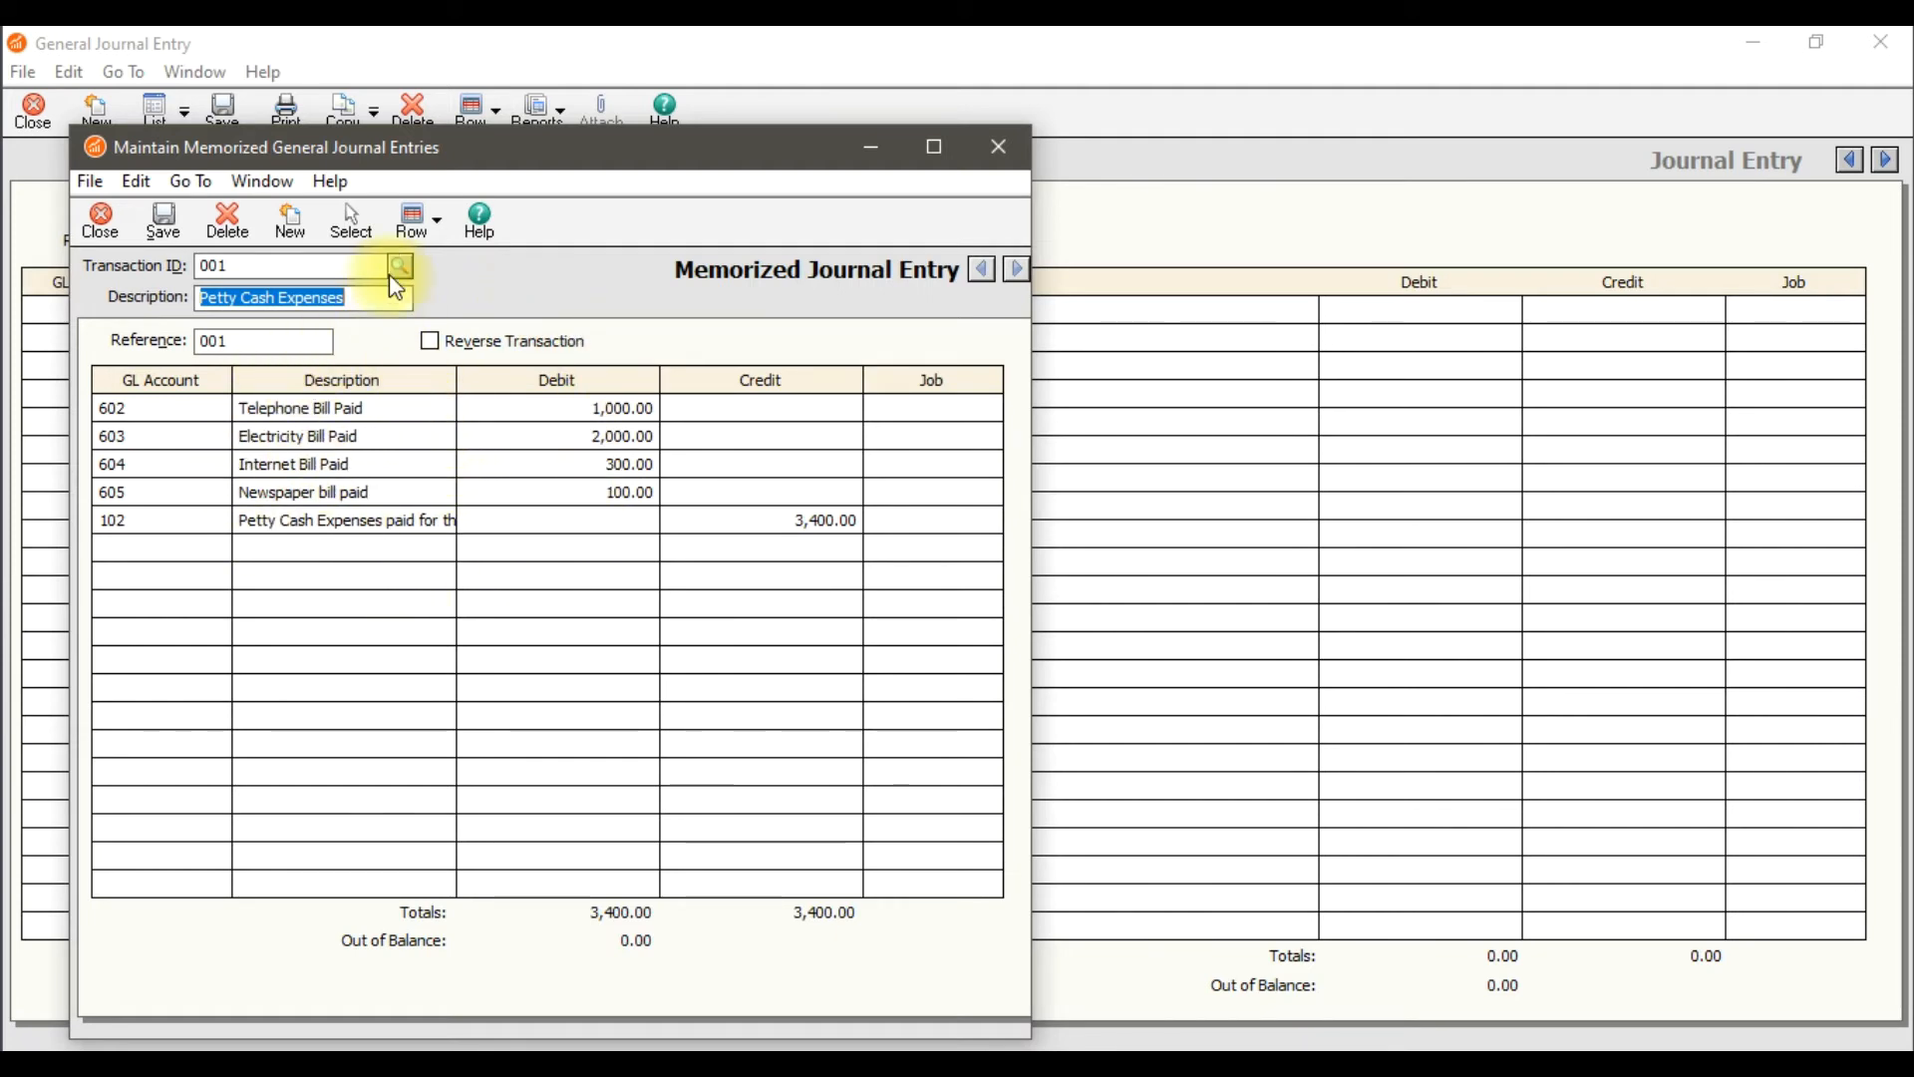
click(363, 228)
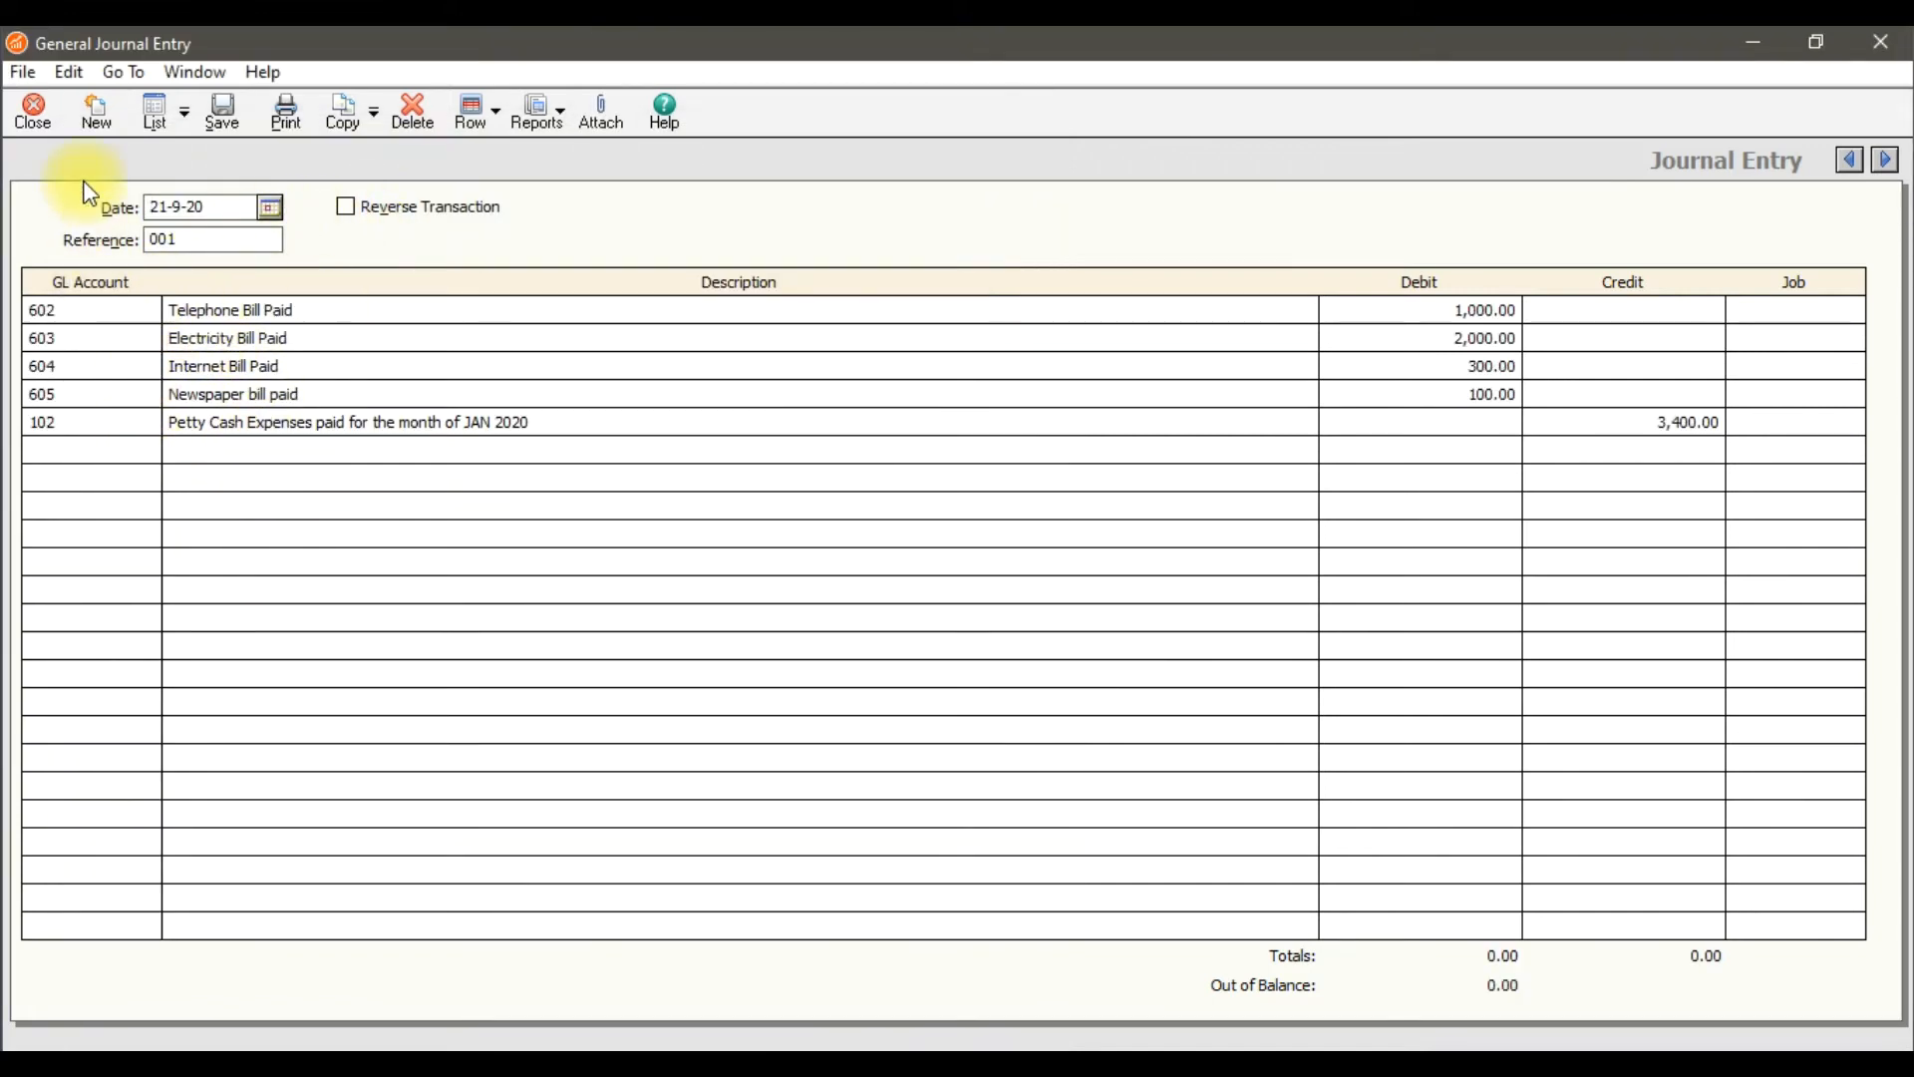
Set the telephone bill line's debit to 1,200.00 and the petty cash line's credit to 3,600.00.
click(271, 208)
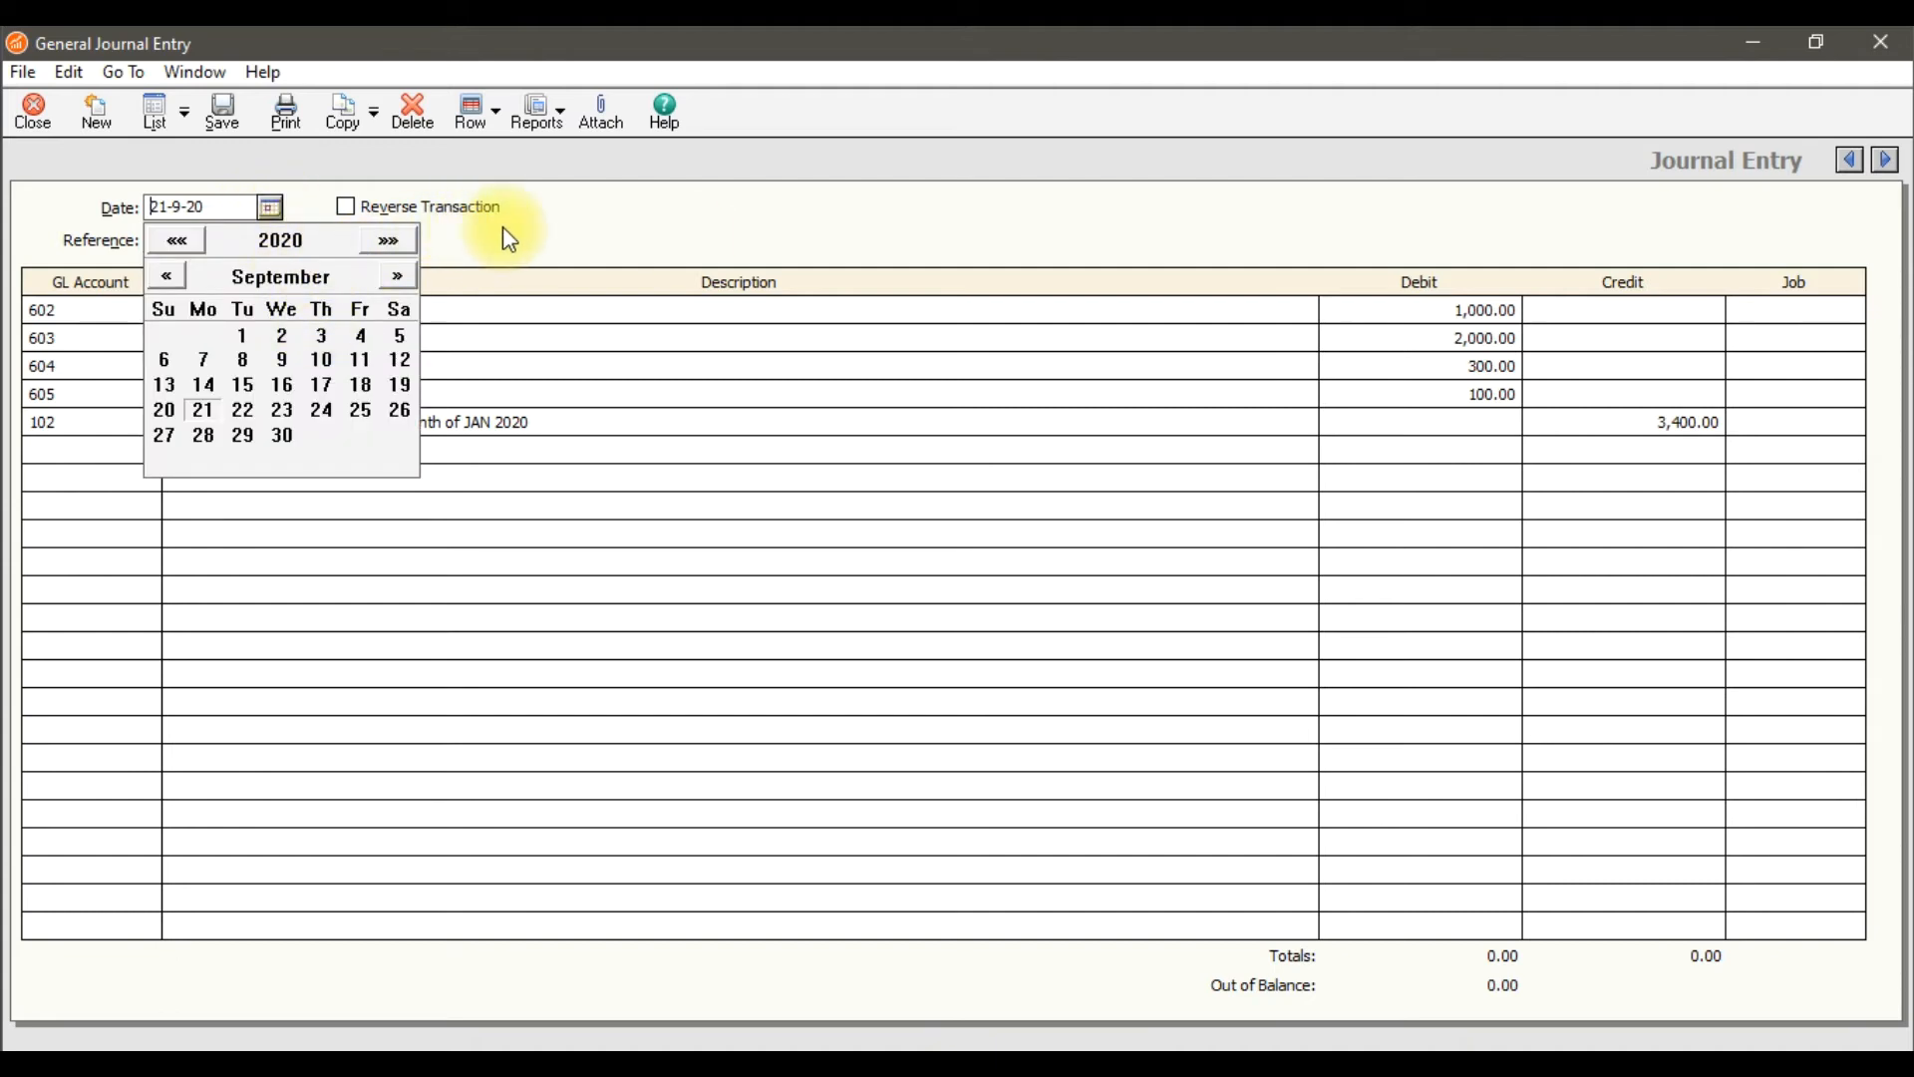
click(1407, 317)
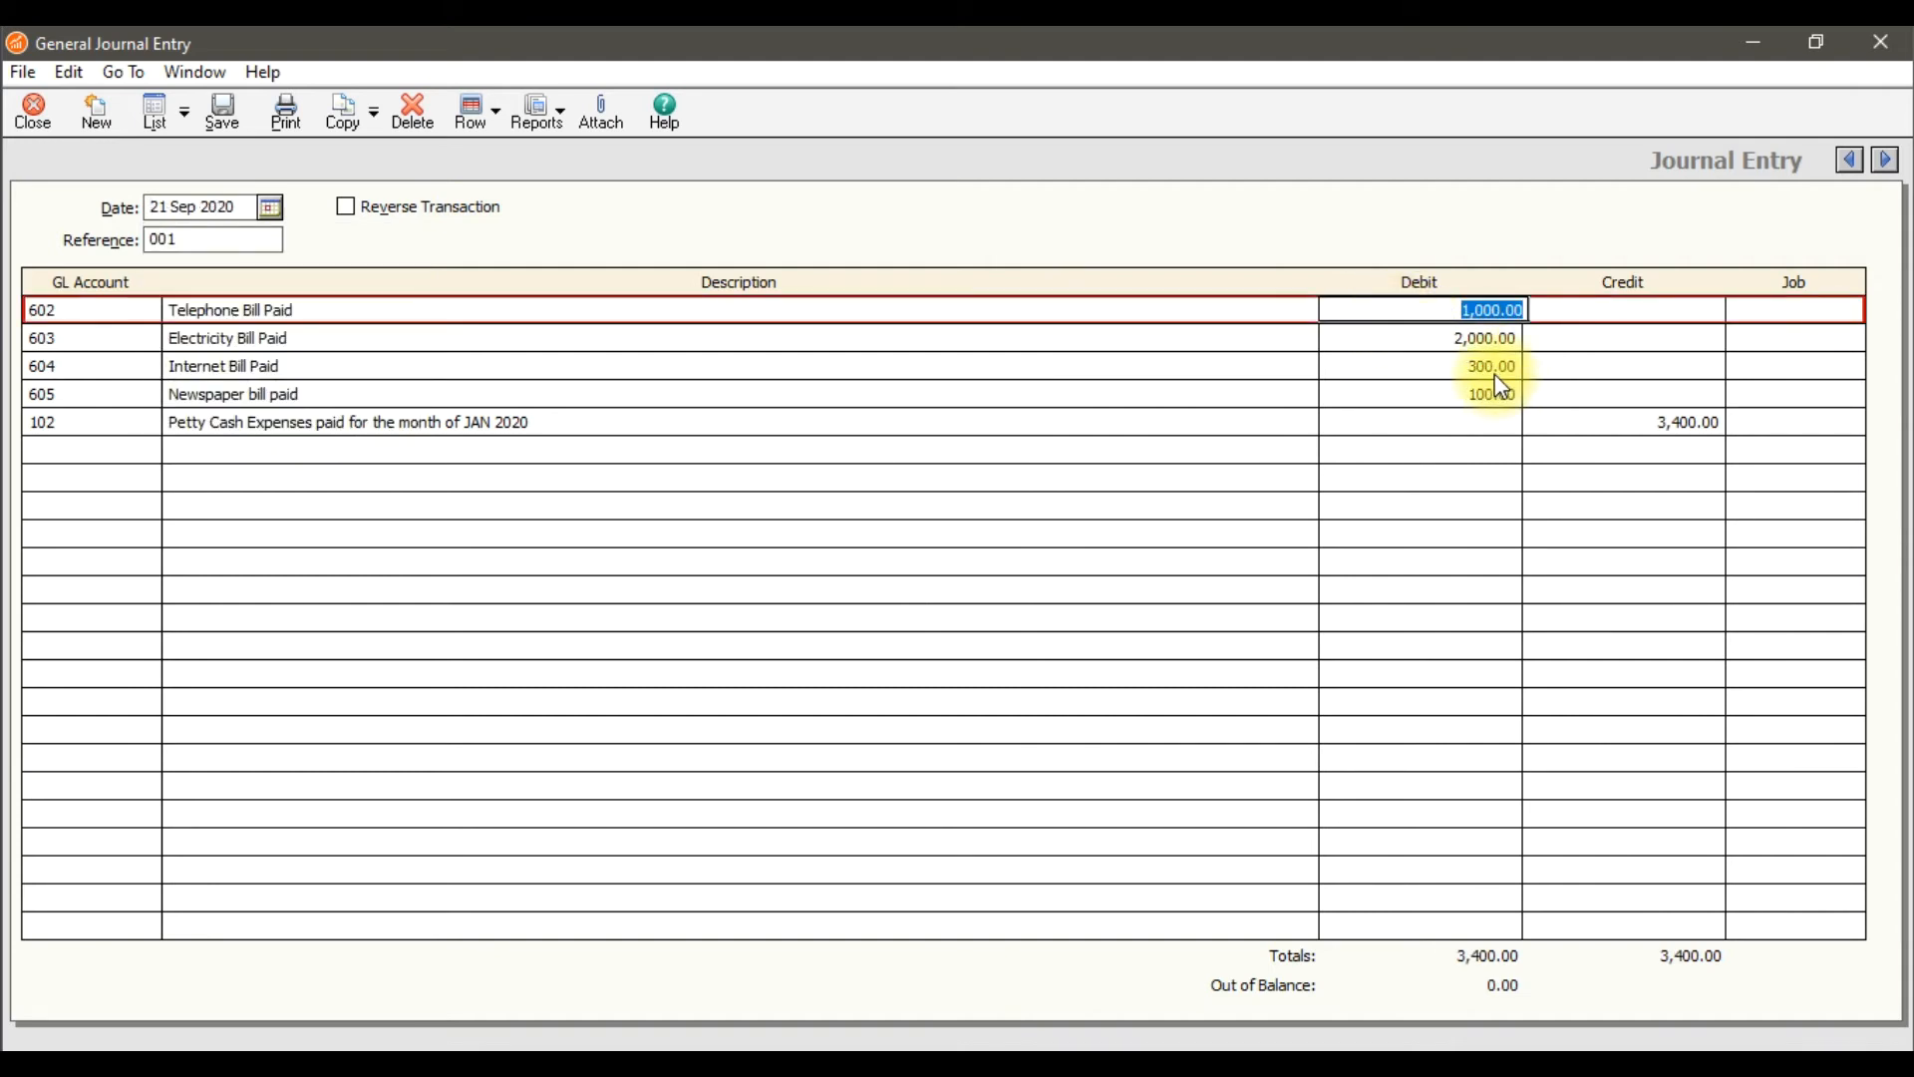
text(1200)
key(Tab)
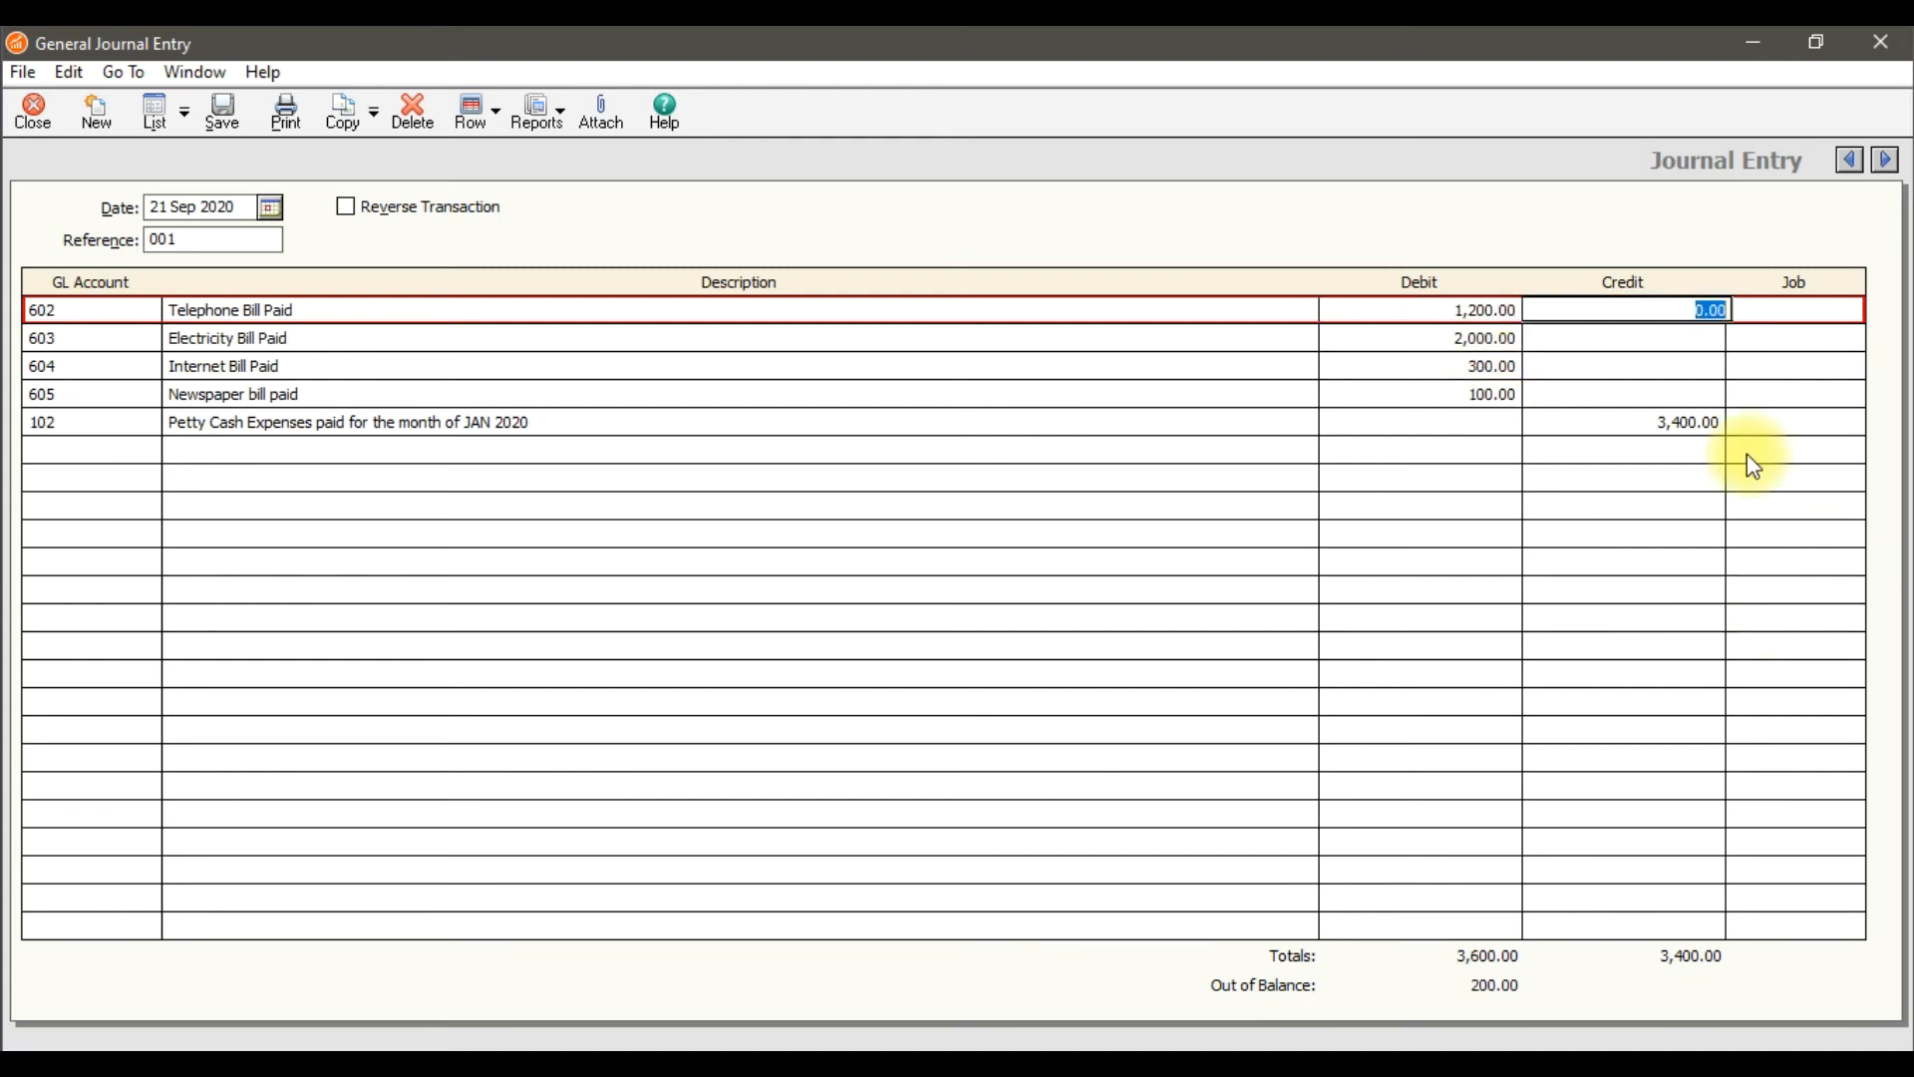
click(1696, 435)
text(3600)
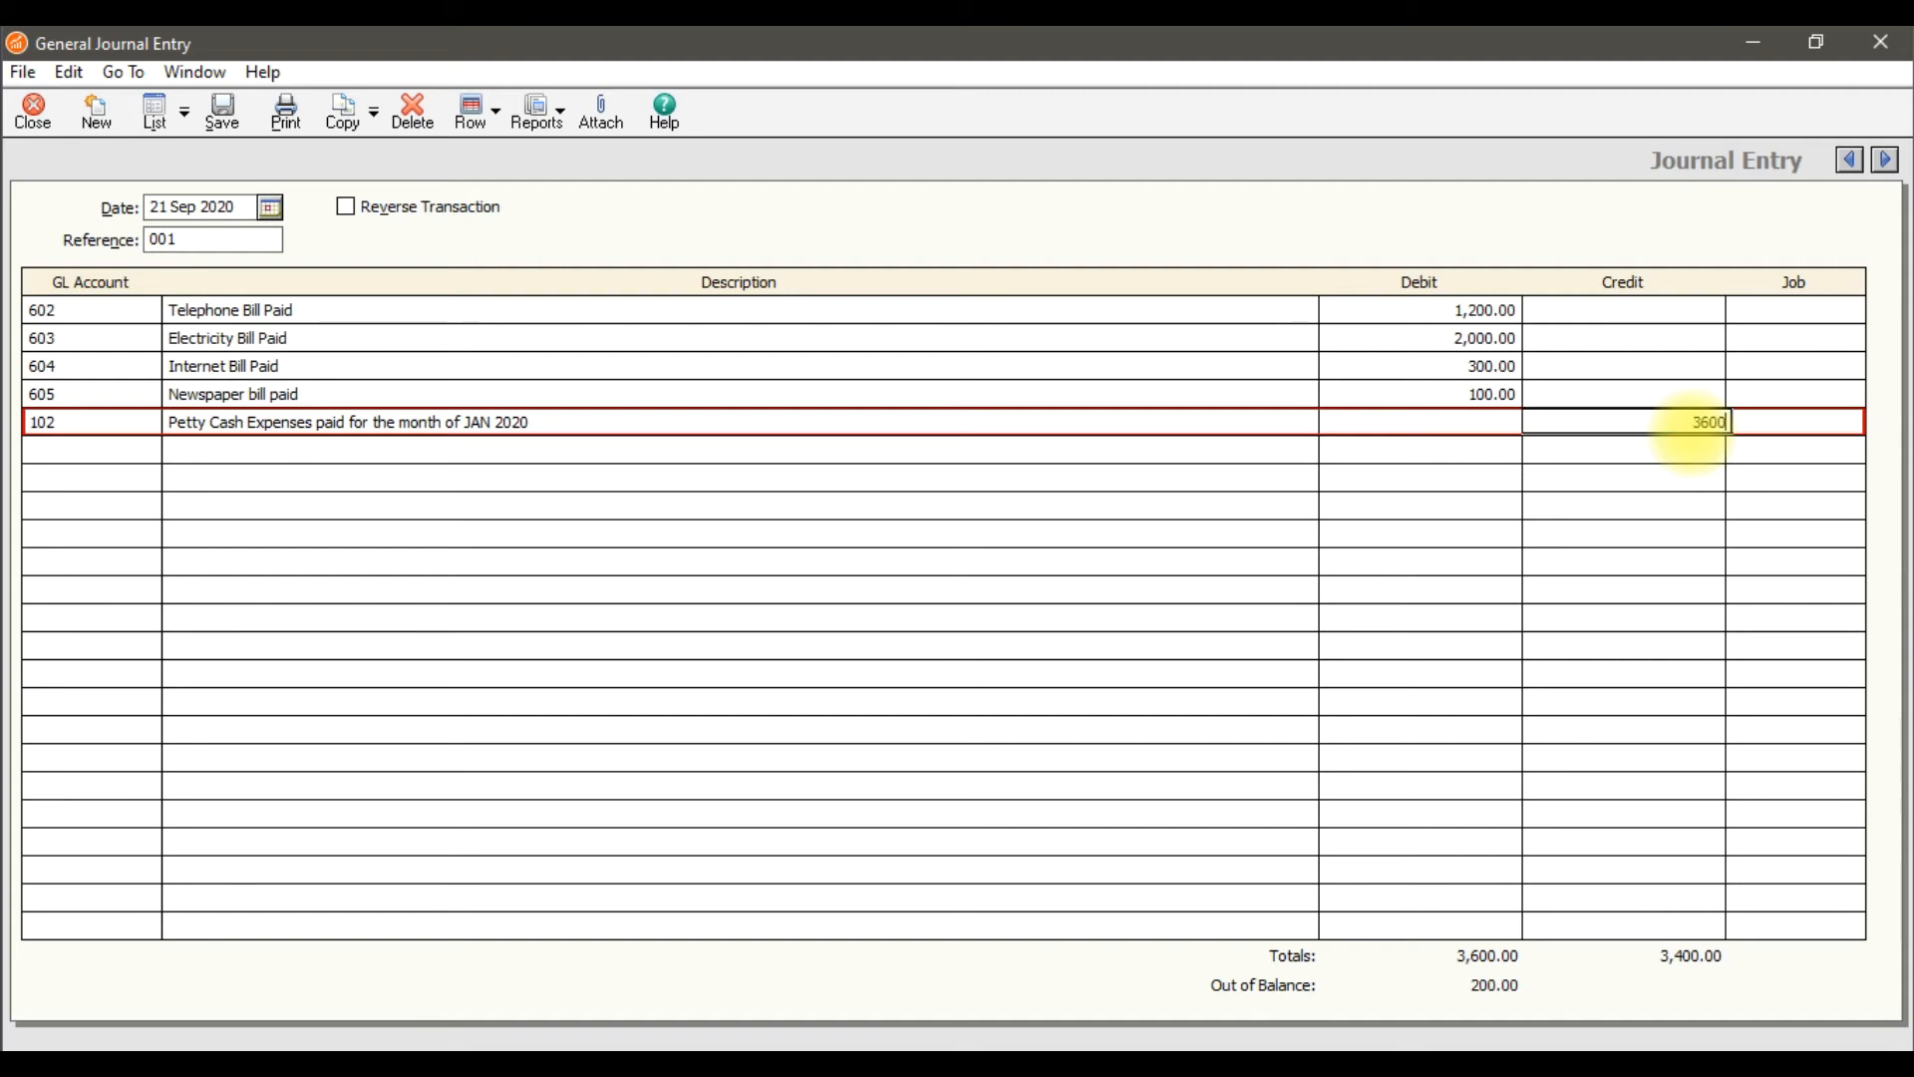
key(Tab)
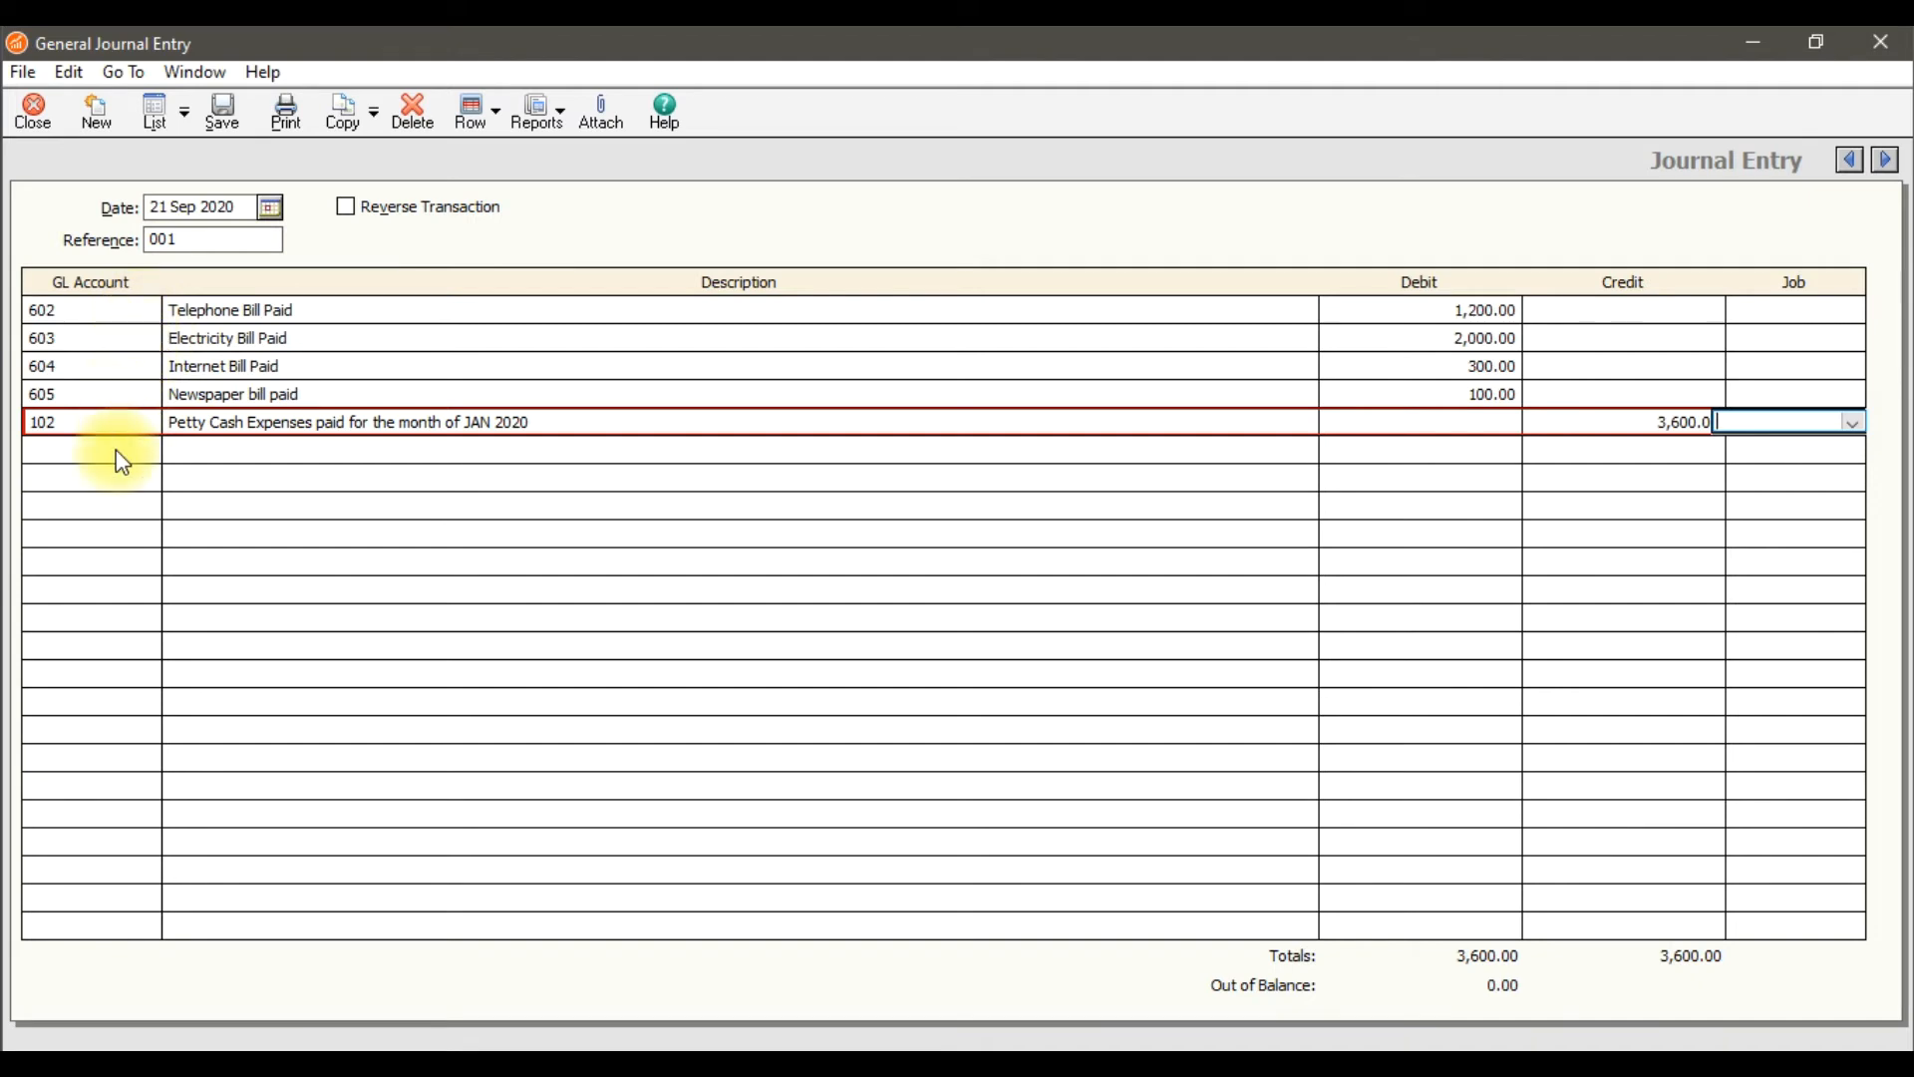
Save the adjusted petty cash journal entry.
click(118, 395)
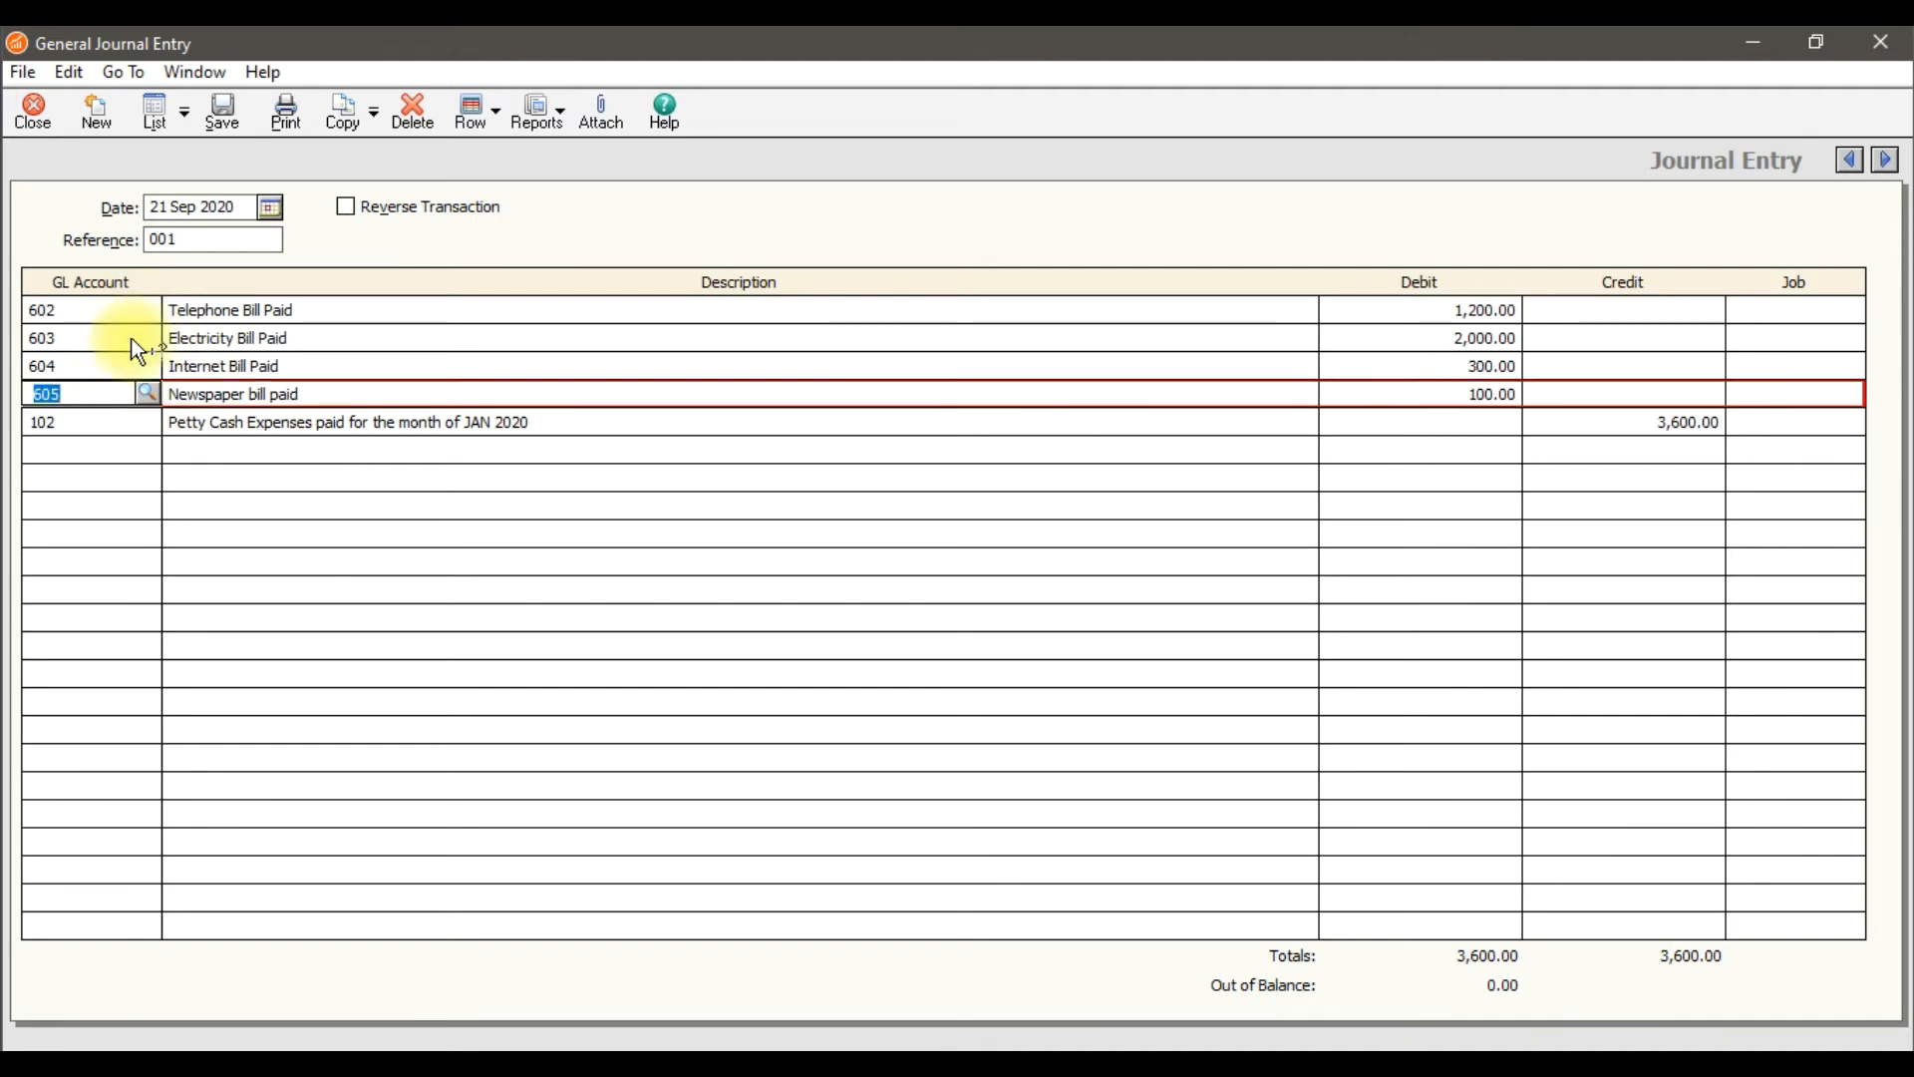
click(122, 368)
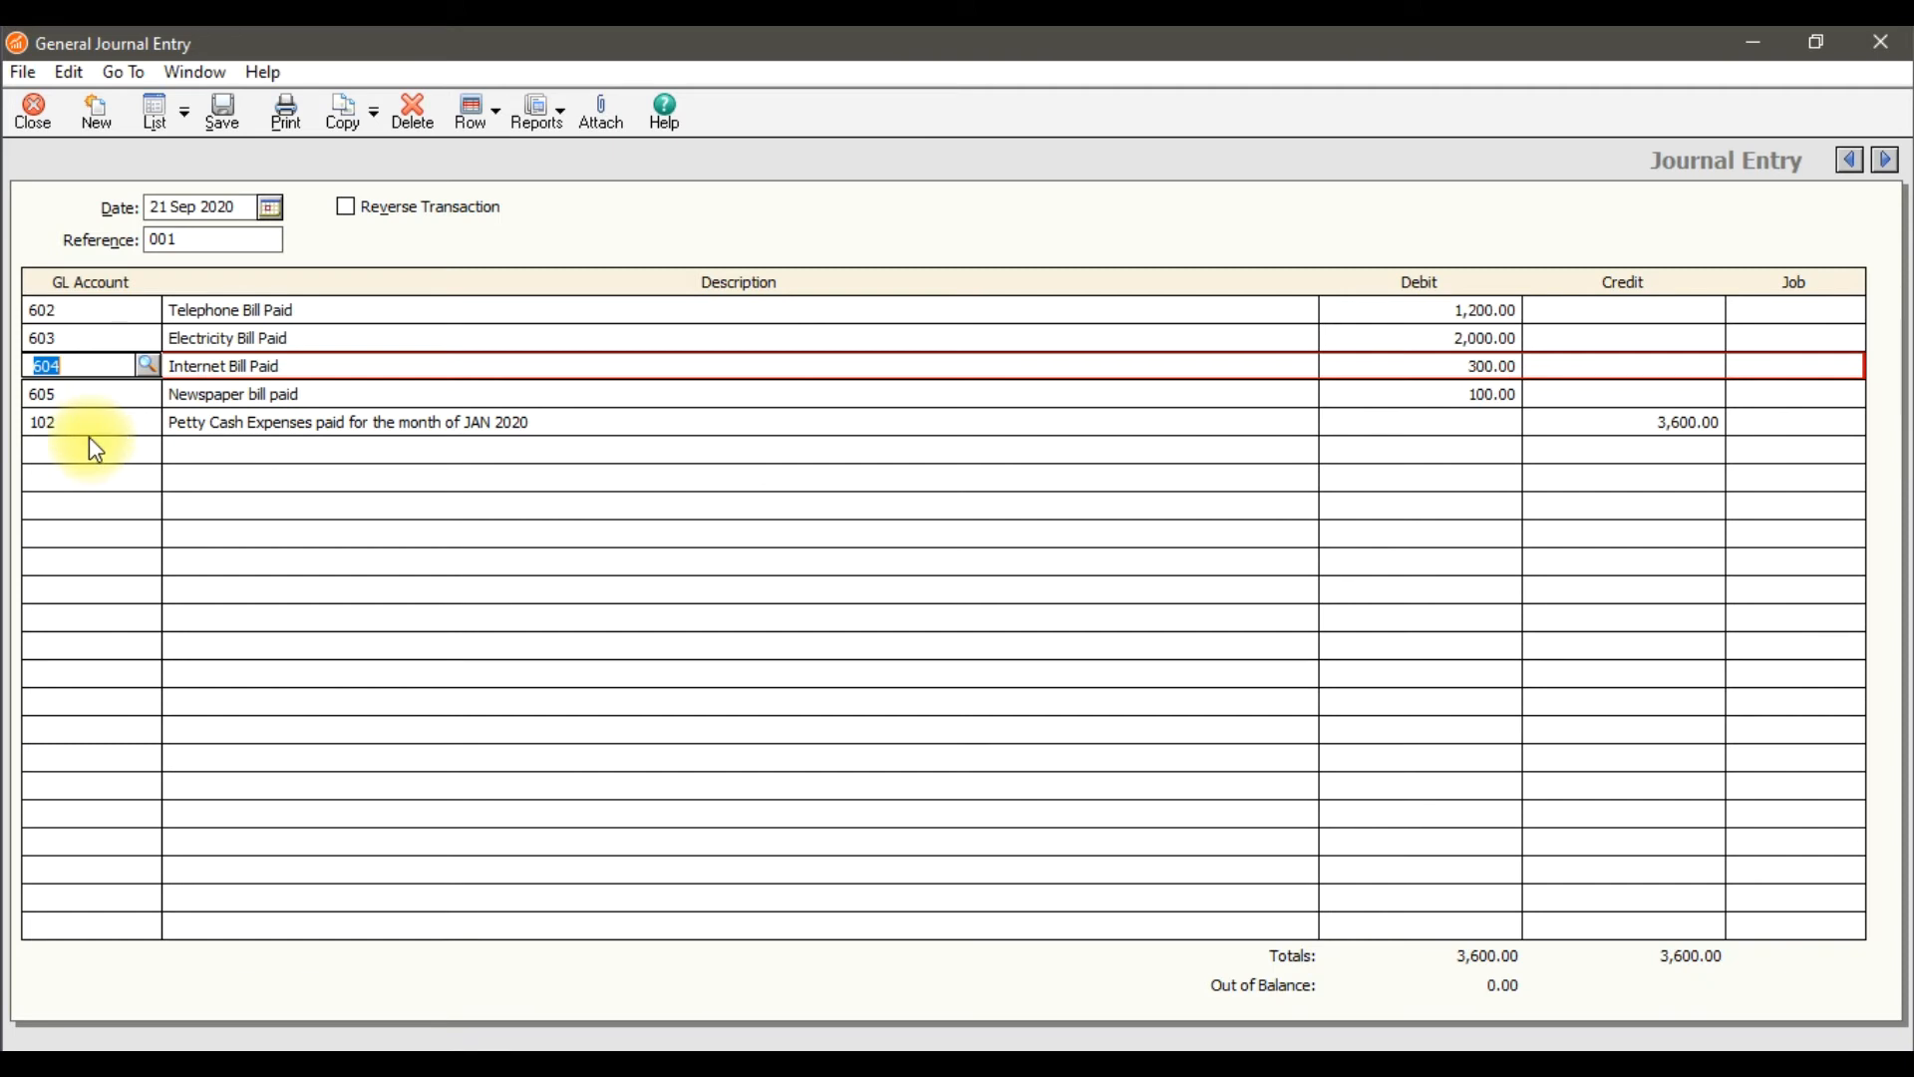
click(225, 133)
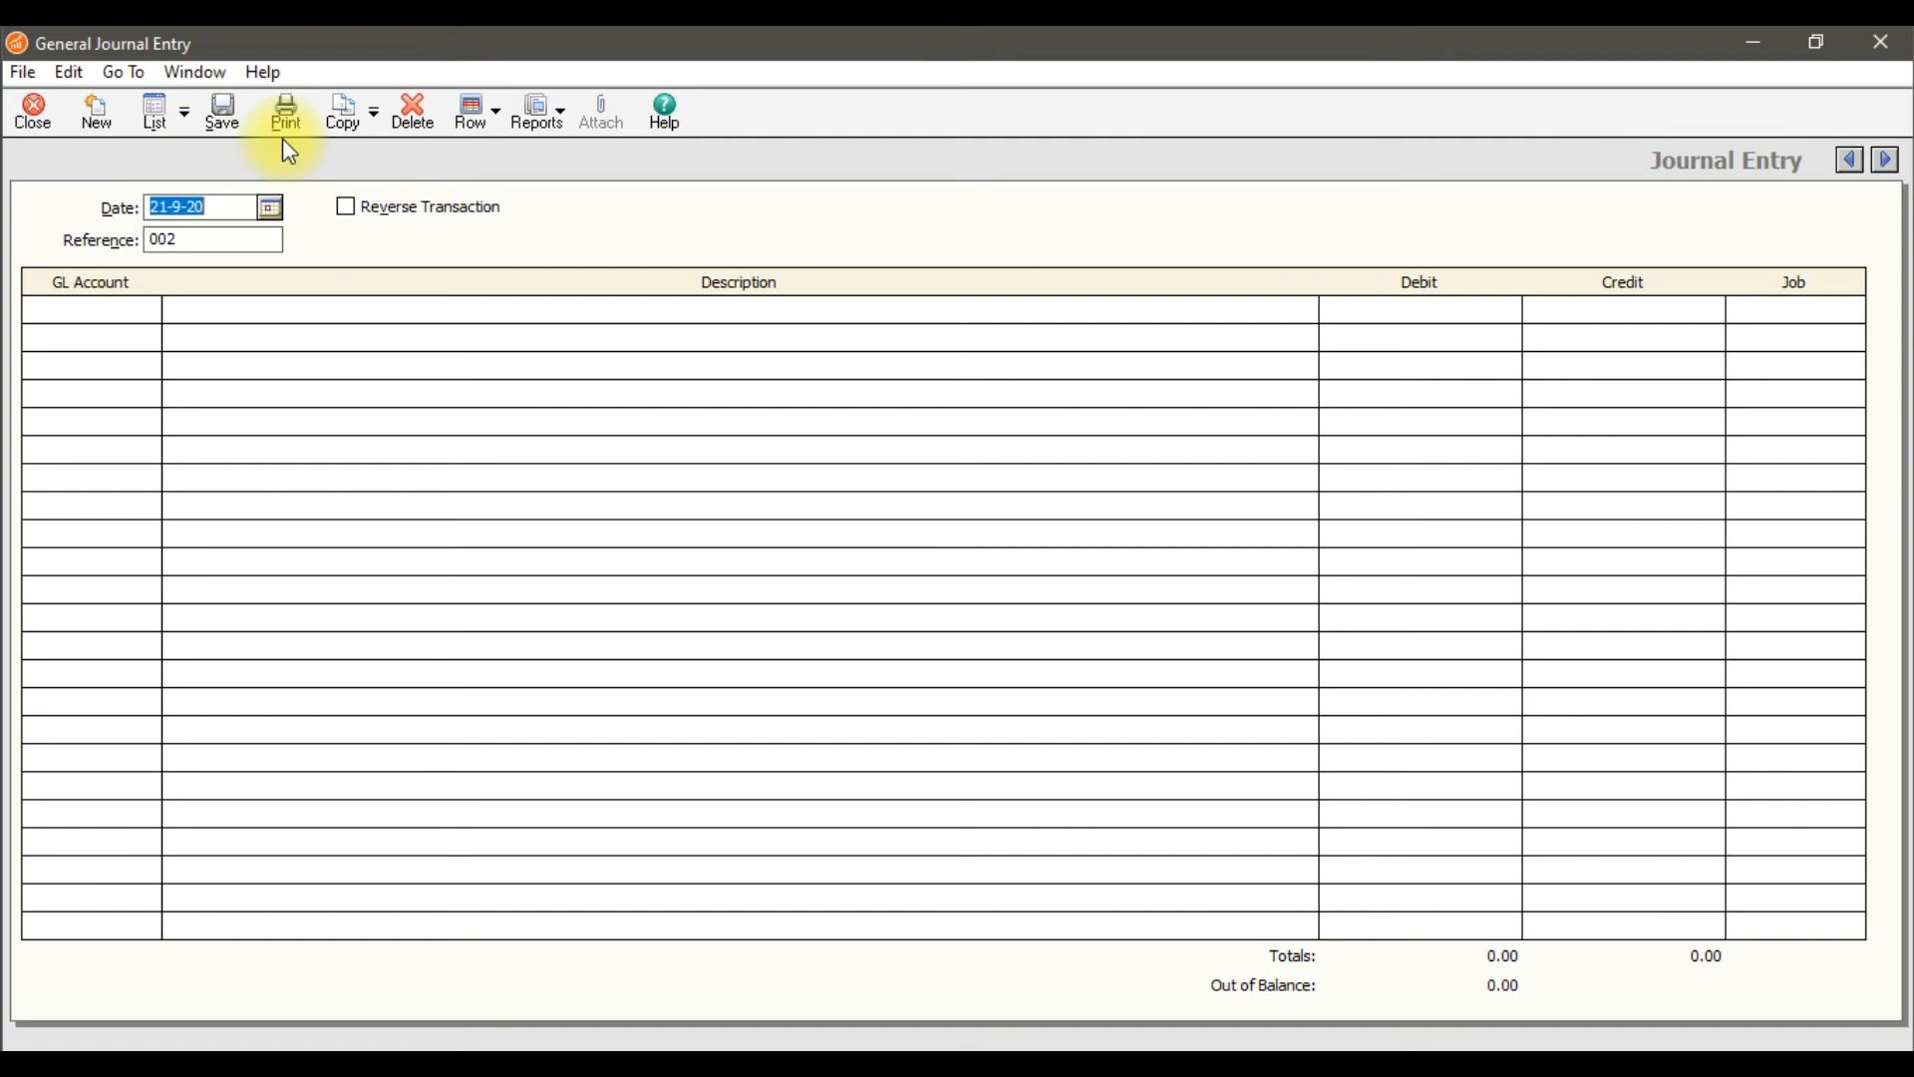
Look up memorized journal entry 001, Petty Cash Expenses, and close both the memorized entry and general journal entry windows.
click(373, 125)
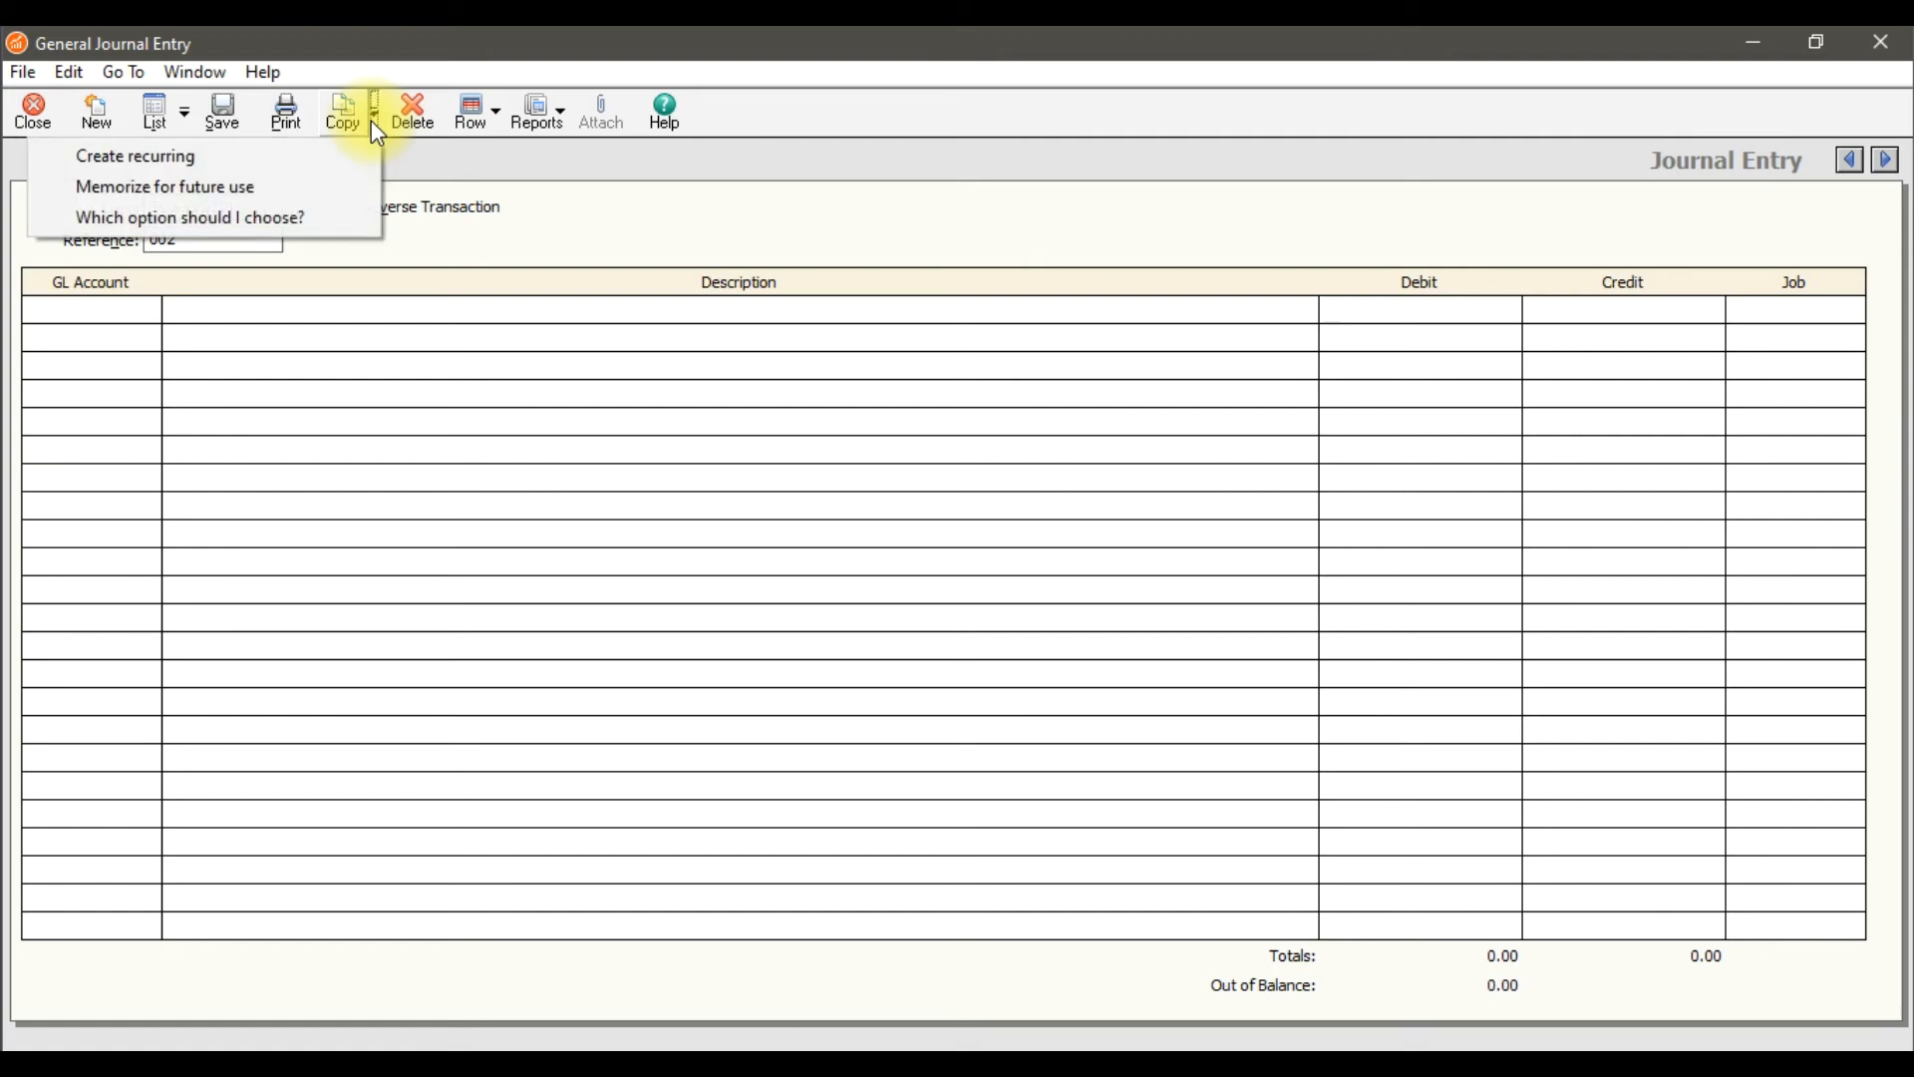
click(267, 193)
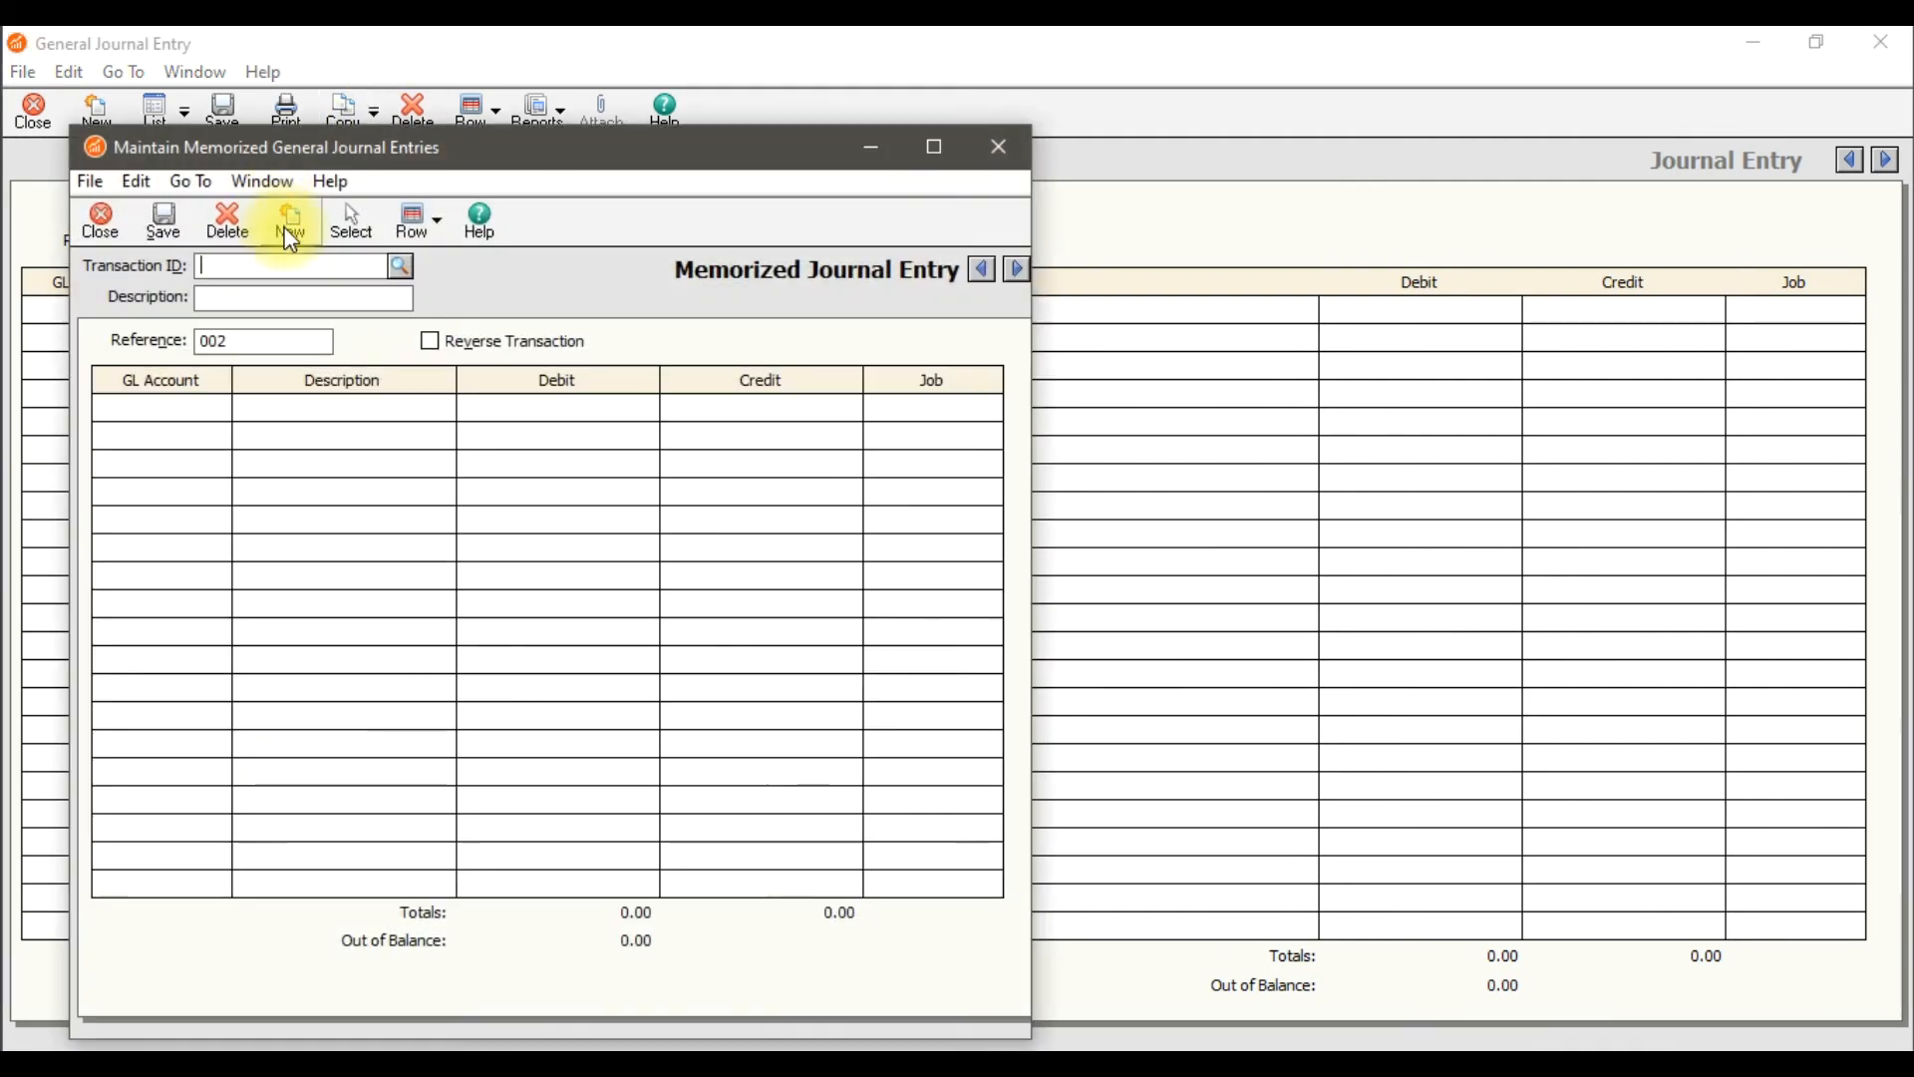
click(399, 267)
double_click(404, 291)
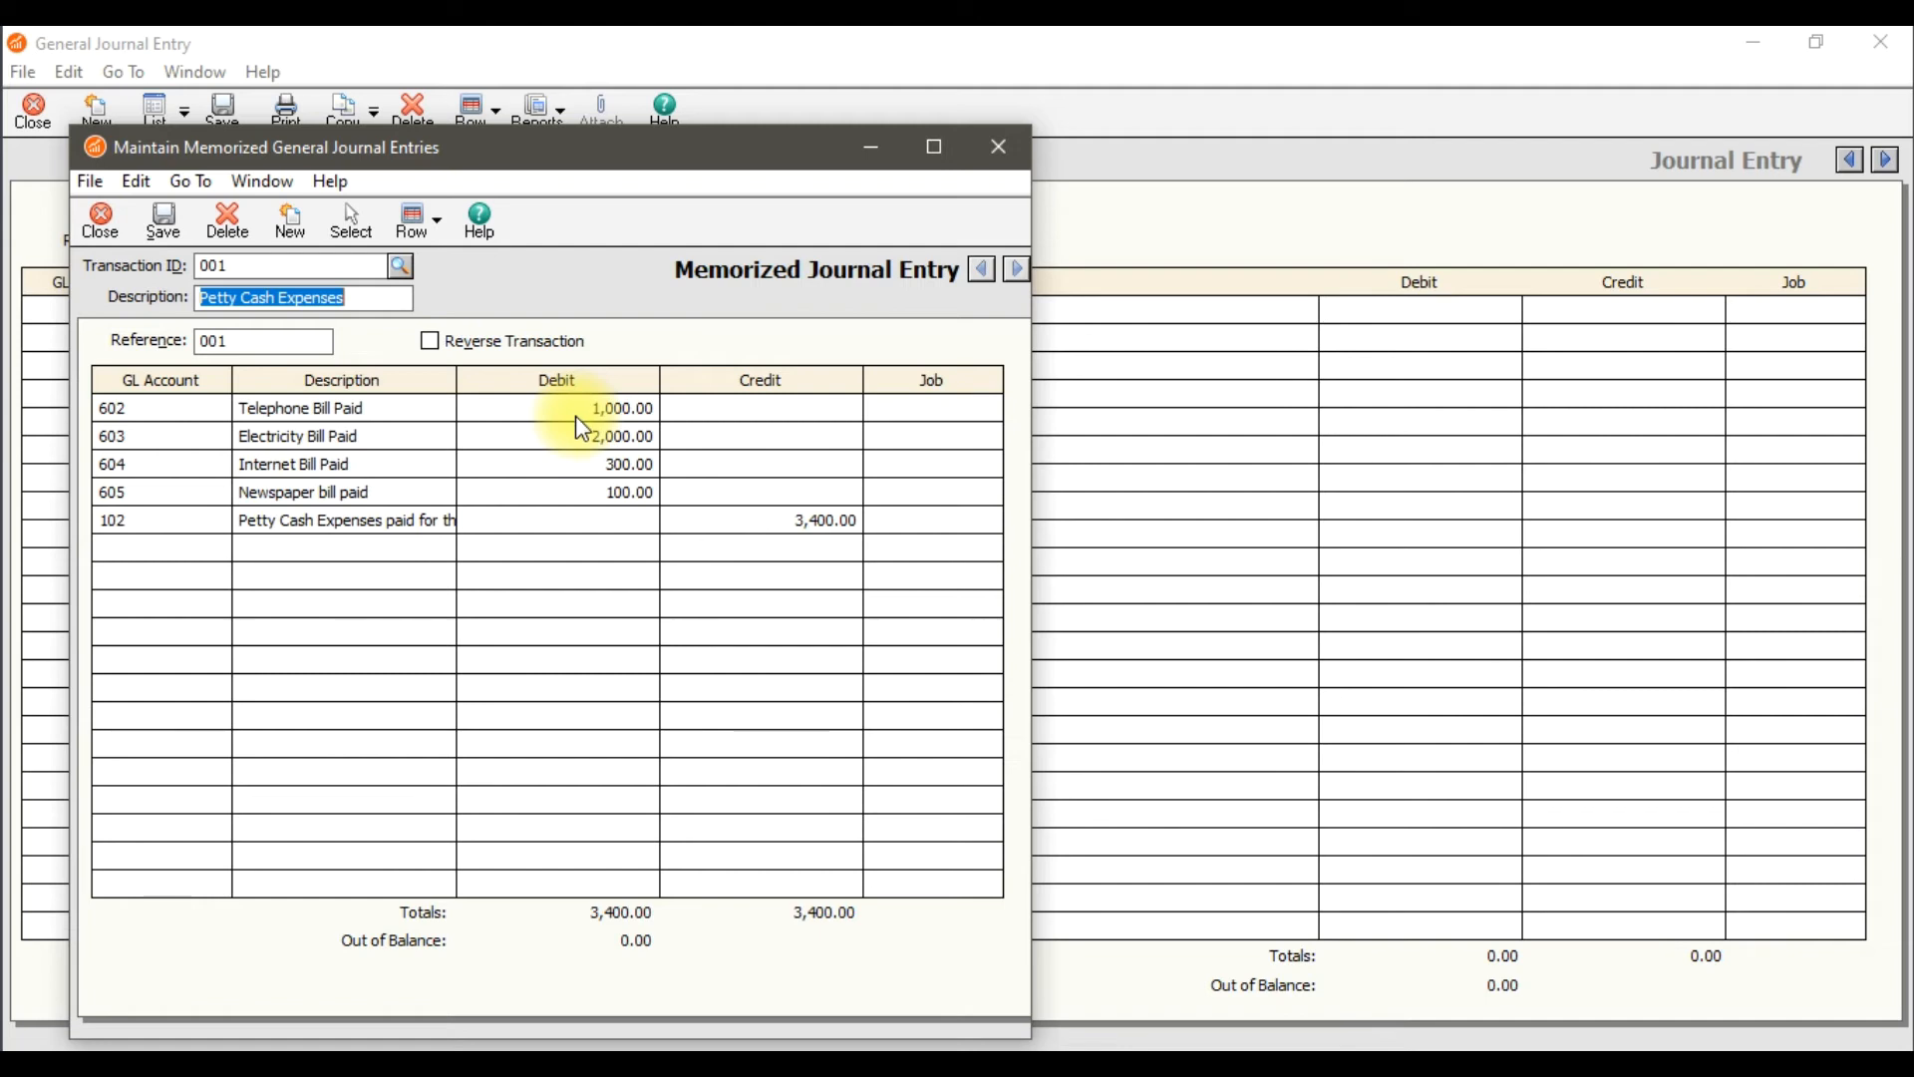
click(125, 221)
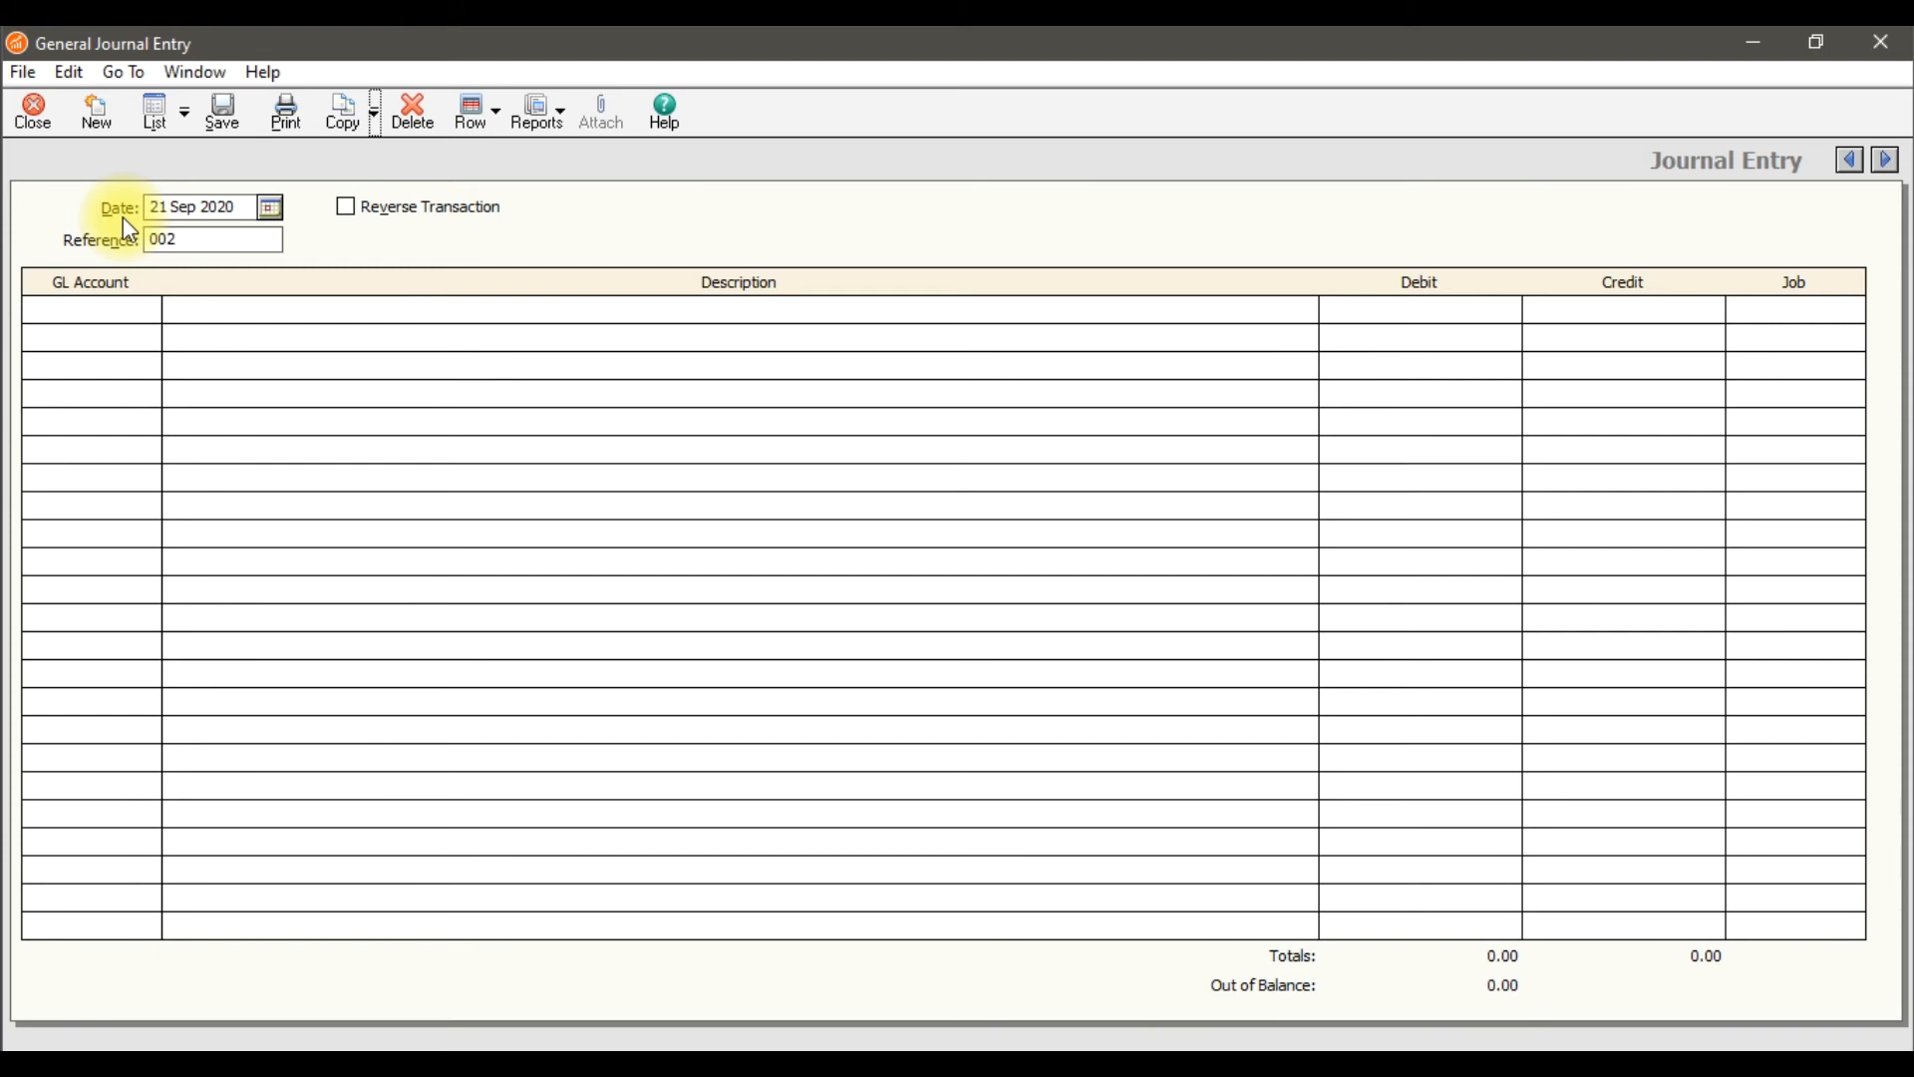
click(57, 124)
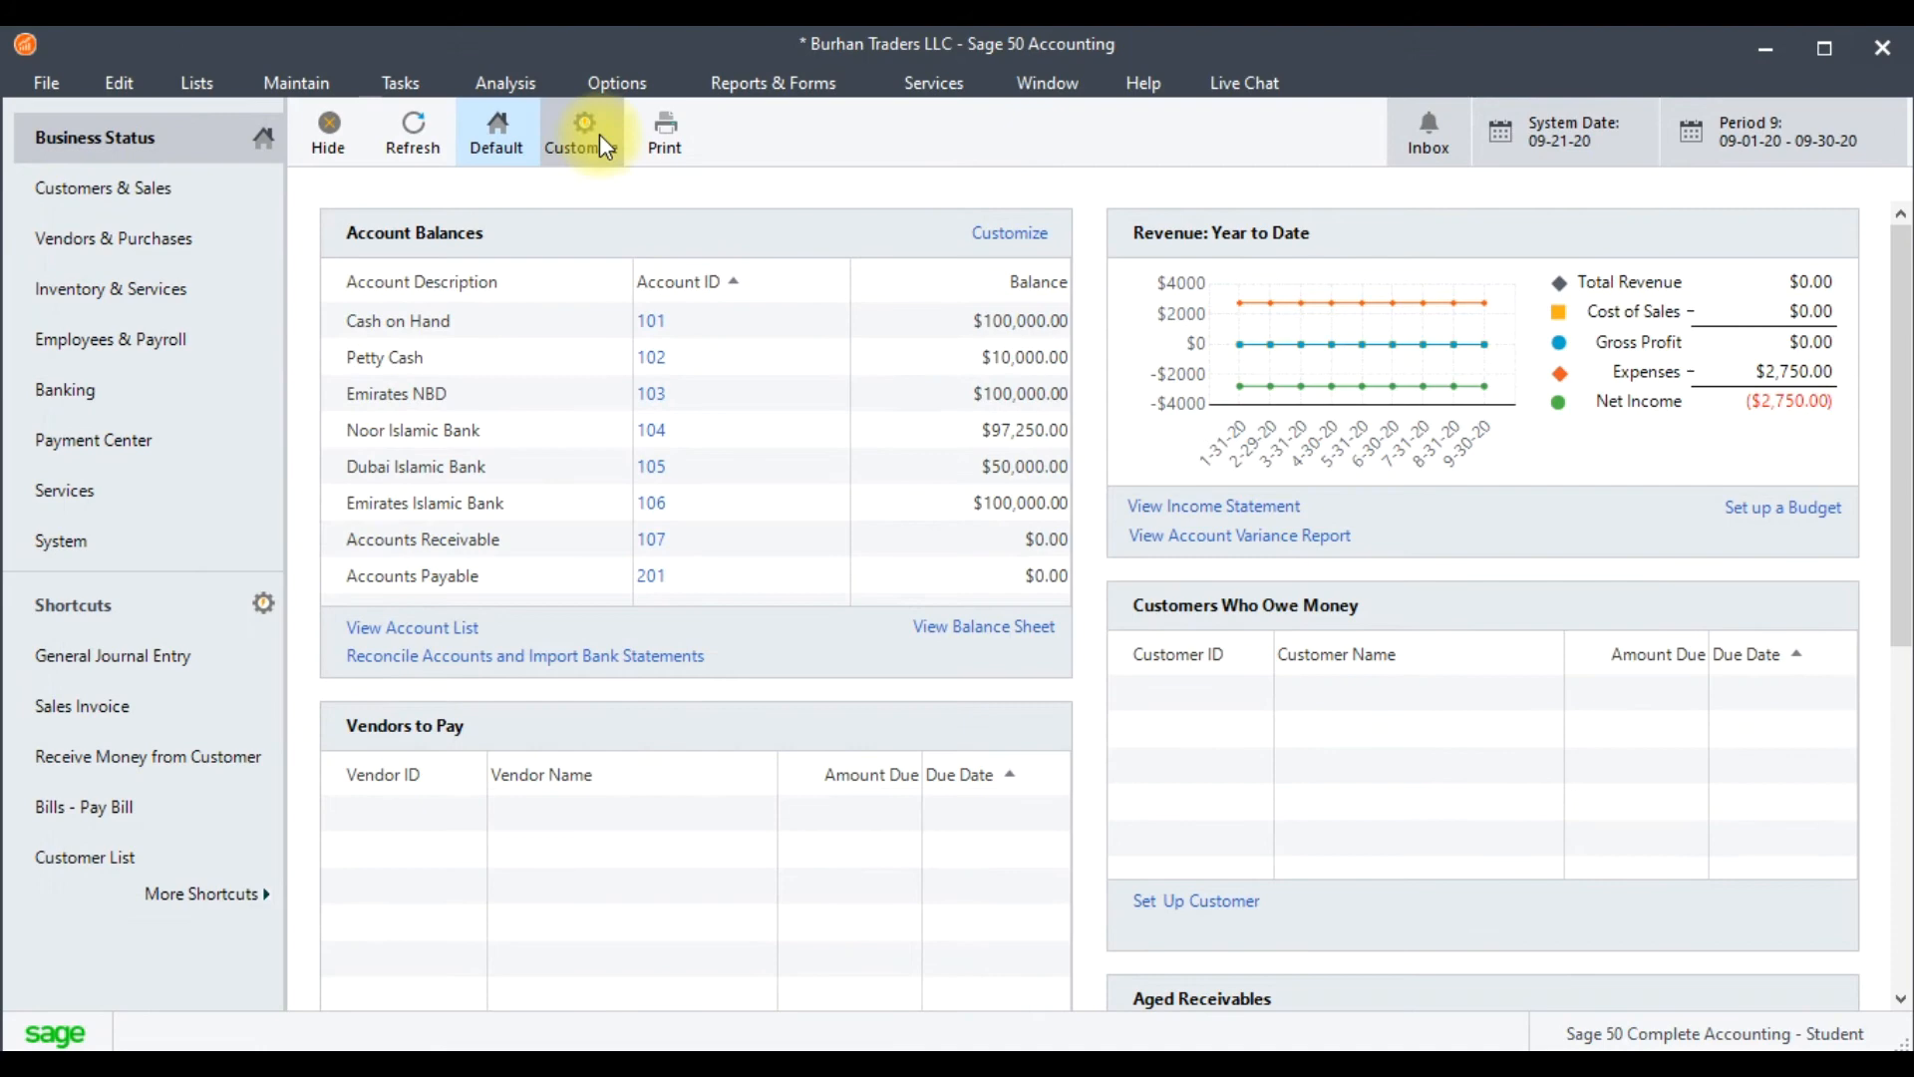
Display the General Journal report to check the posted petty cash entry, and close the report and report selection windows.
click(760, 86)
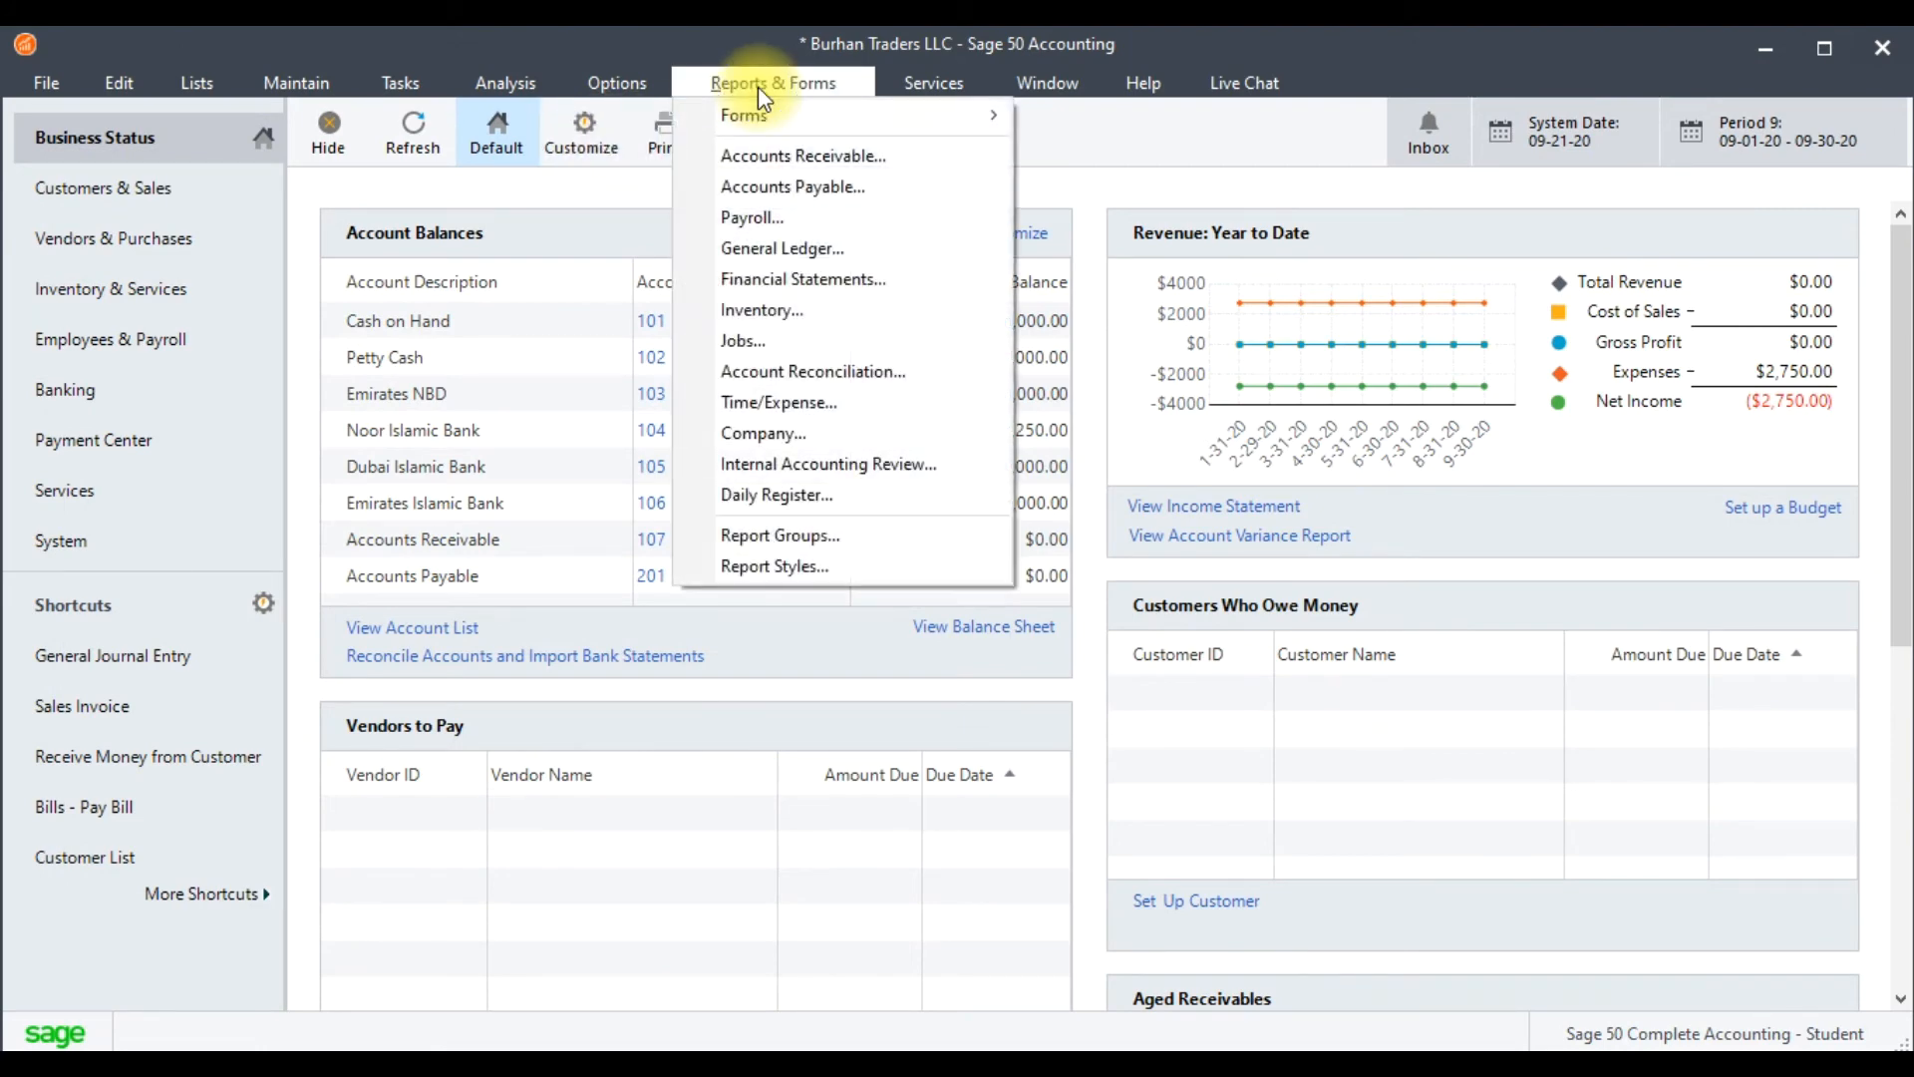
click(804, 258)
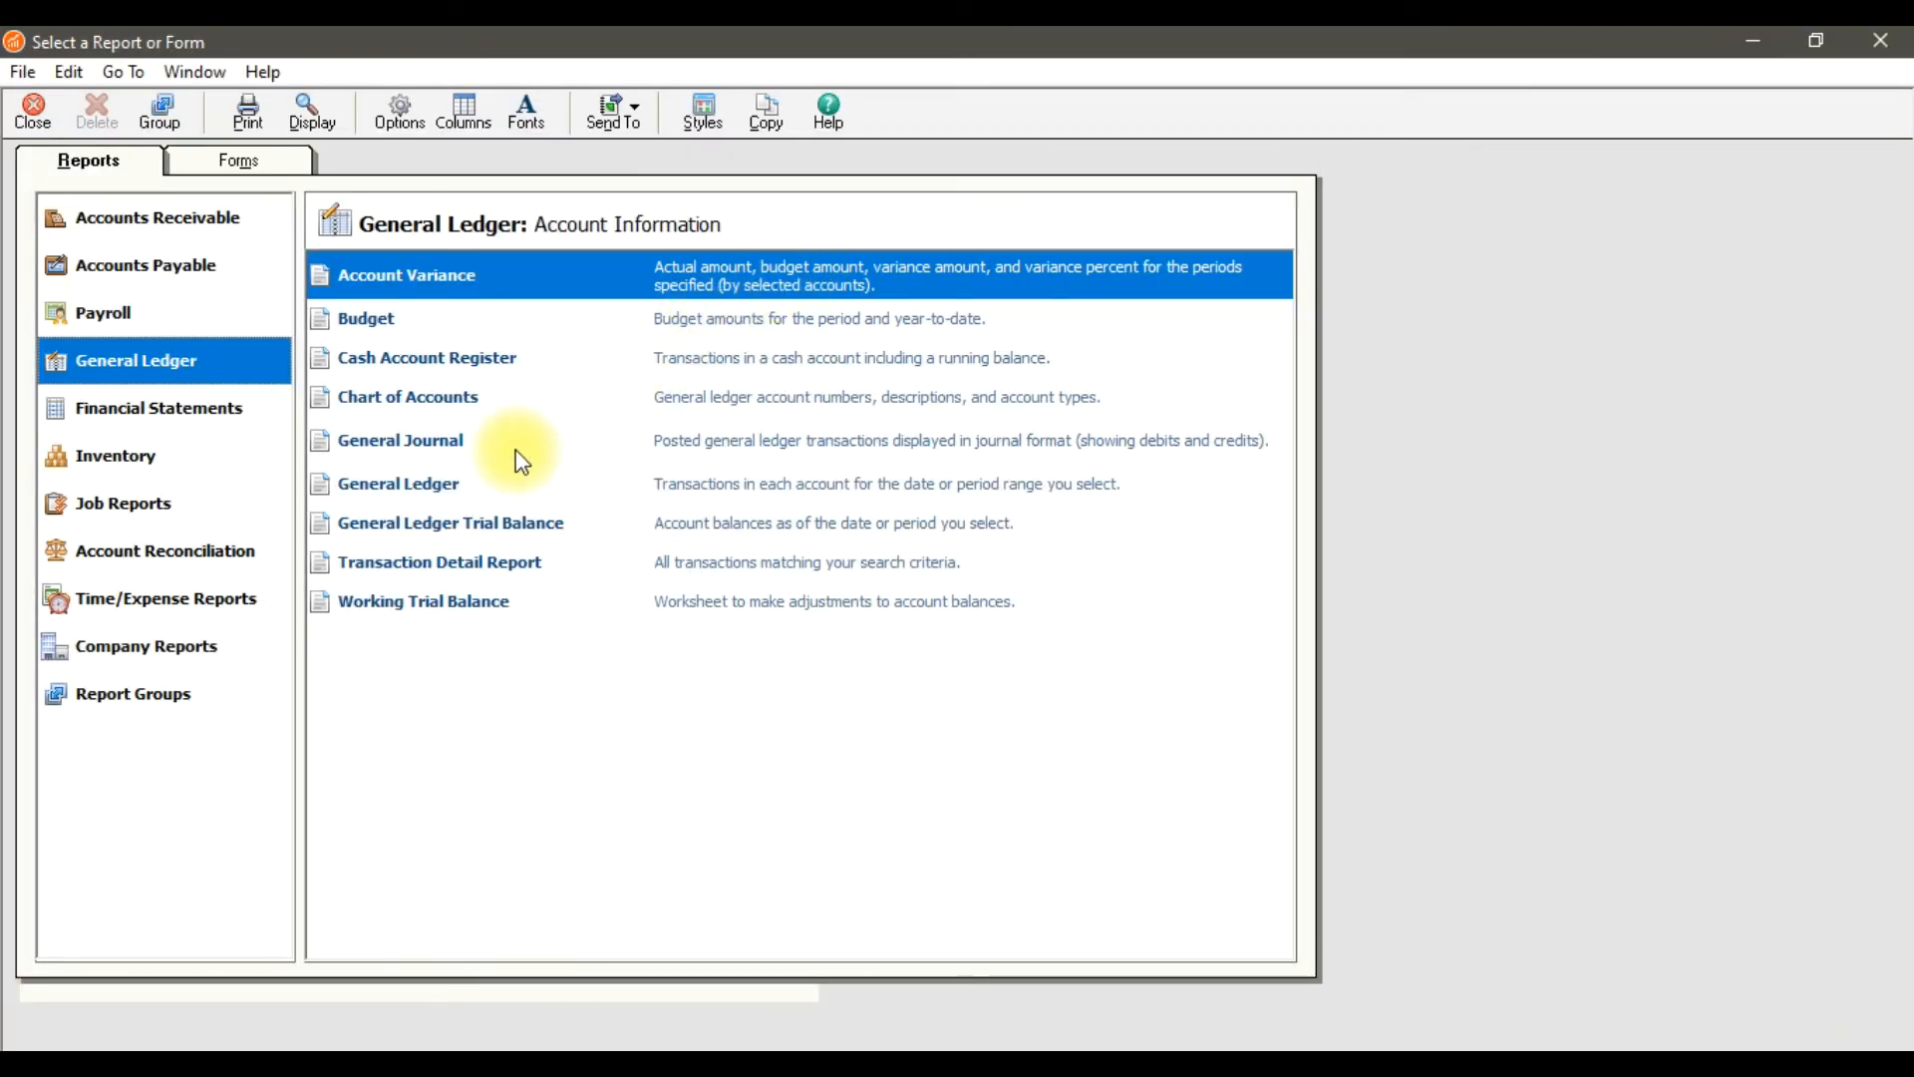
click(437, 449)
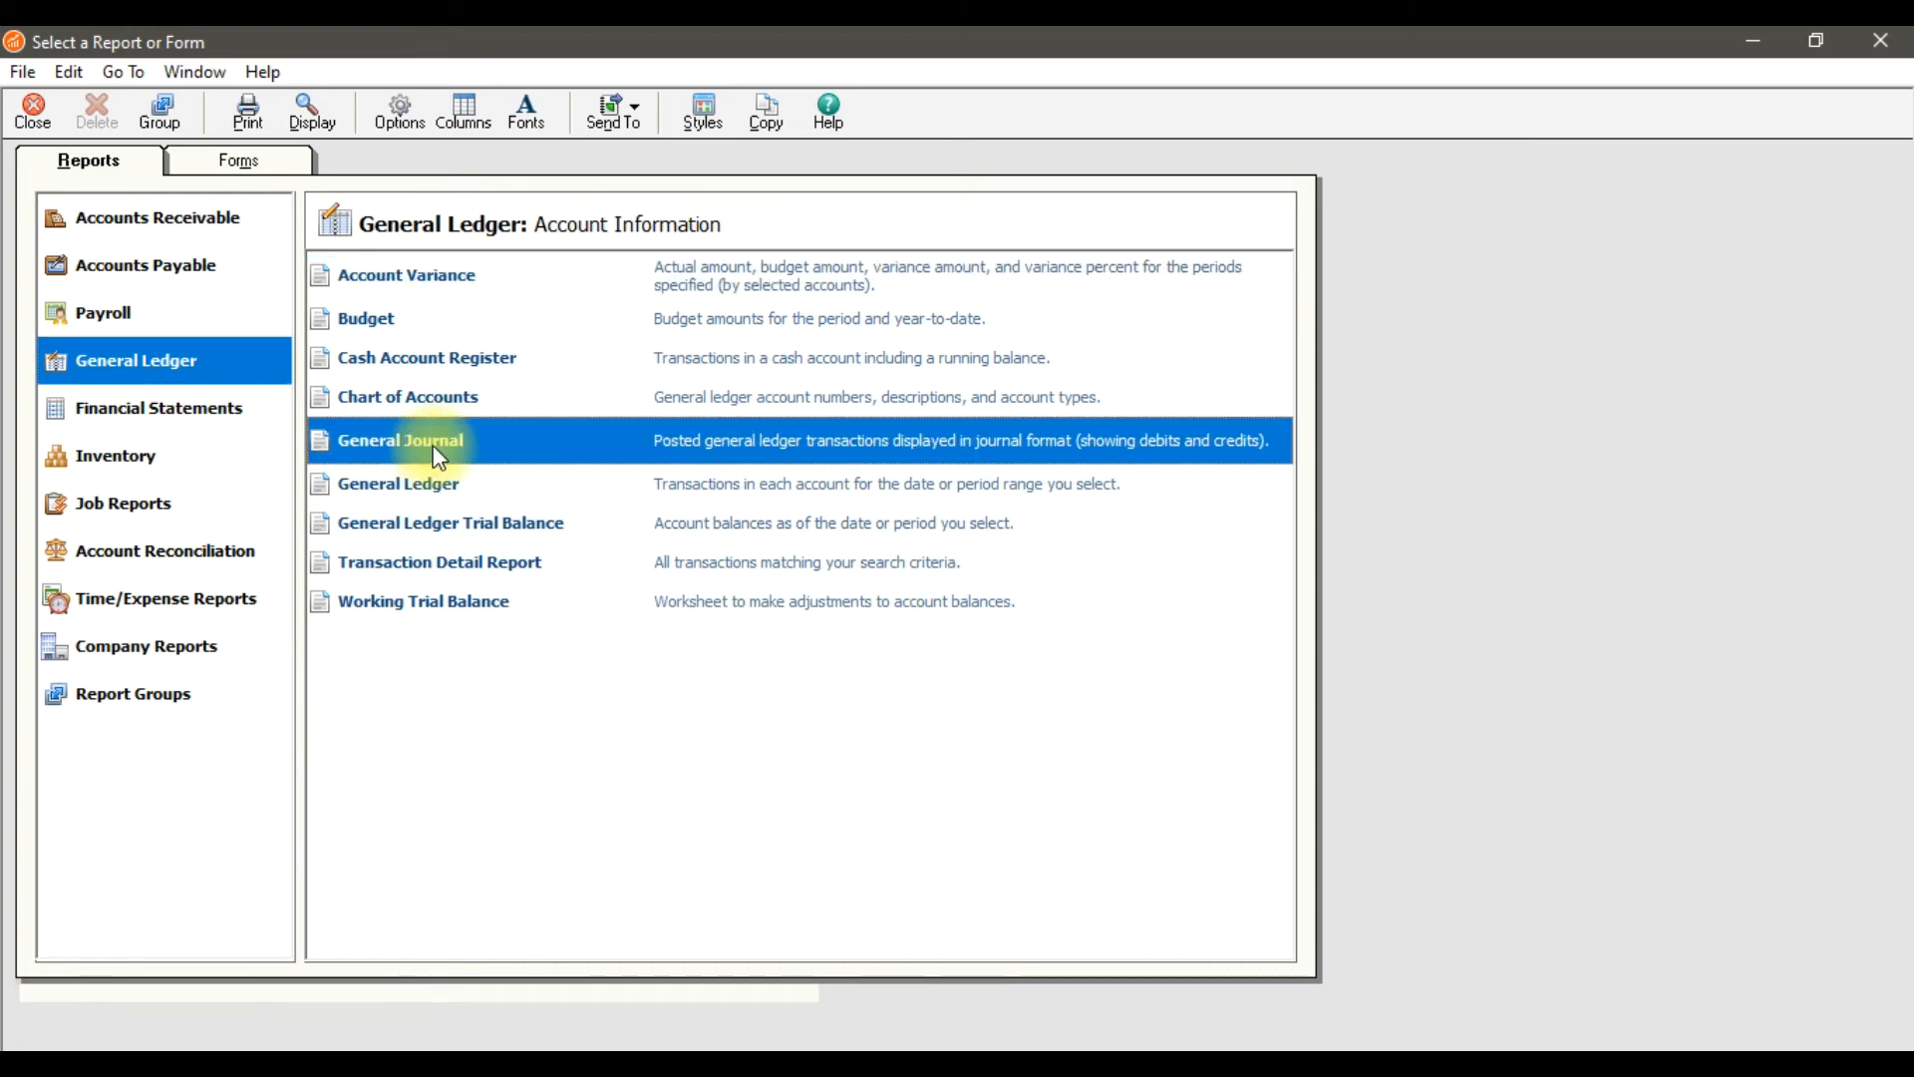
double_click(439, 457)
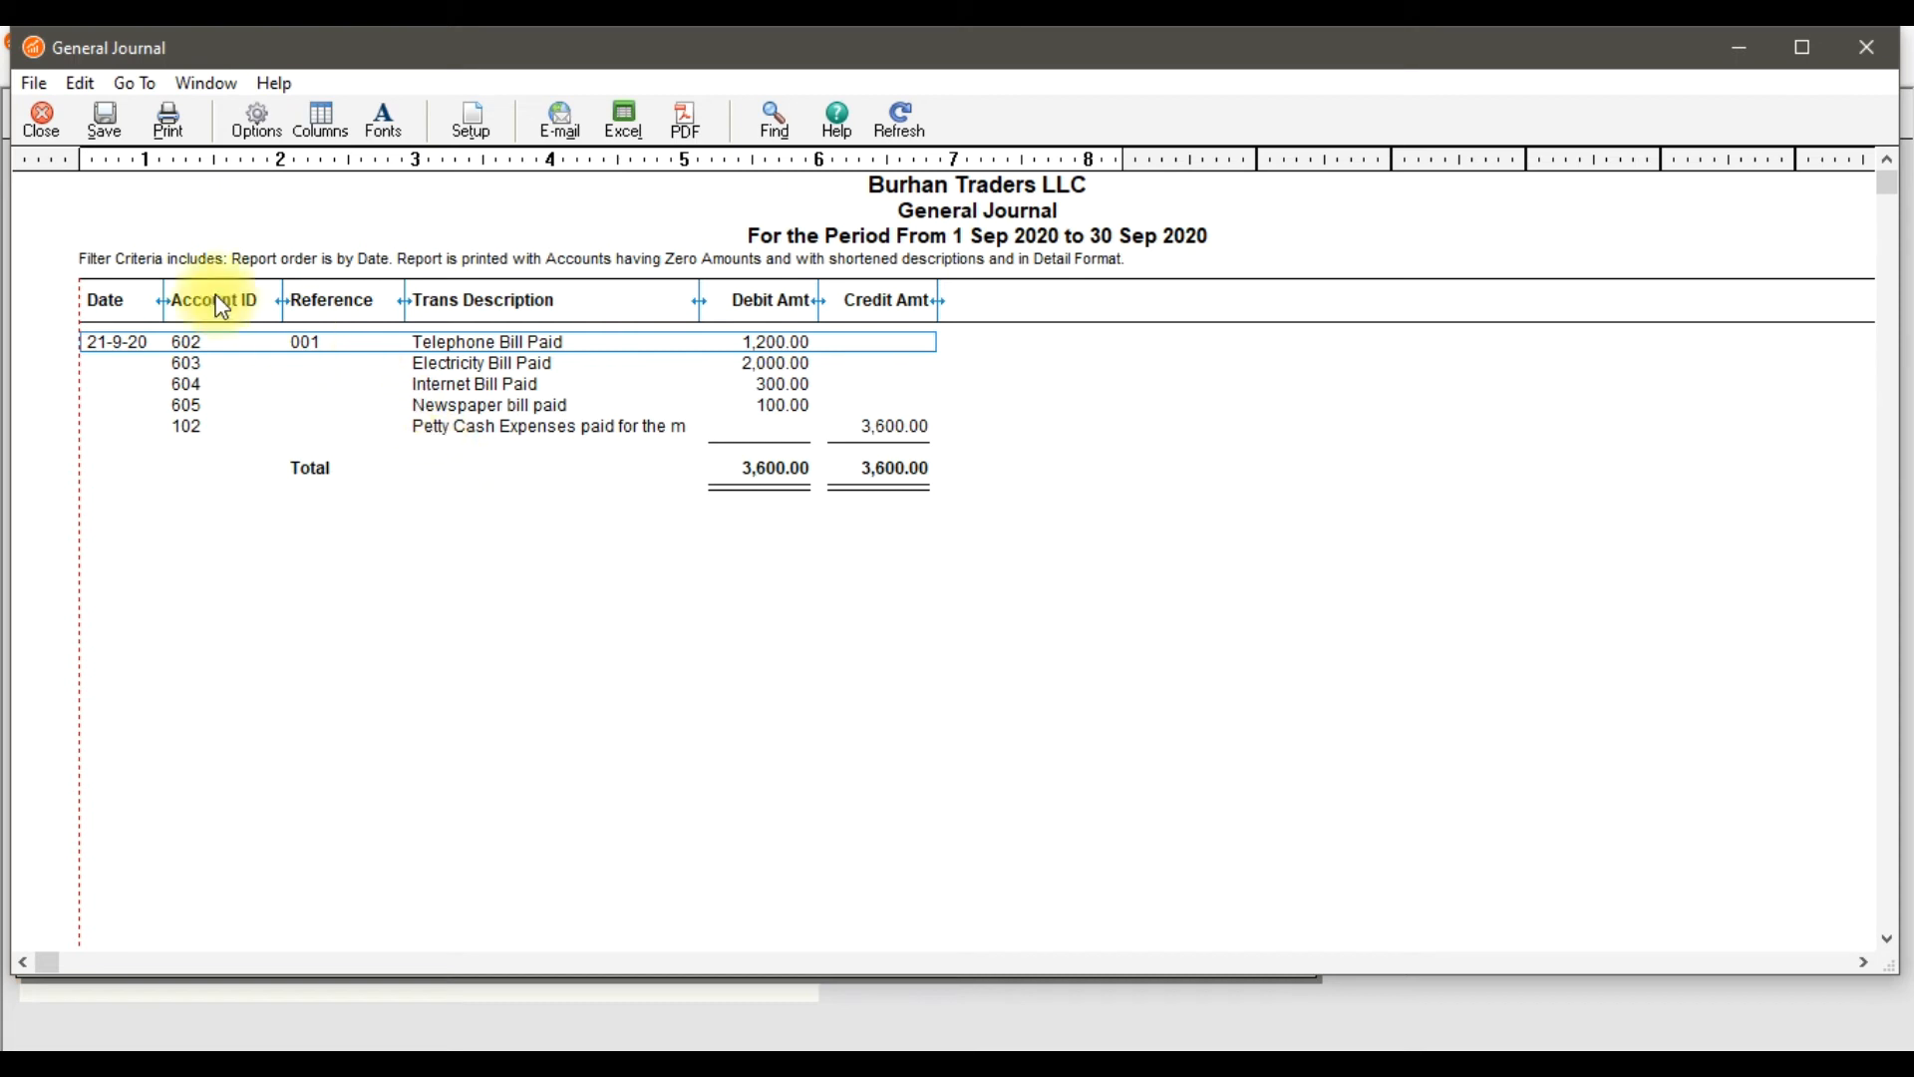
click(495, 365)
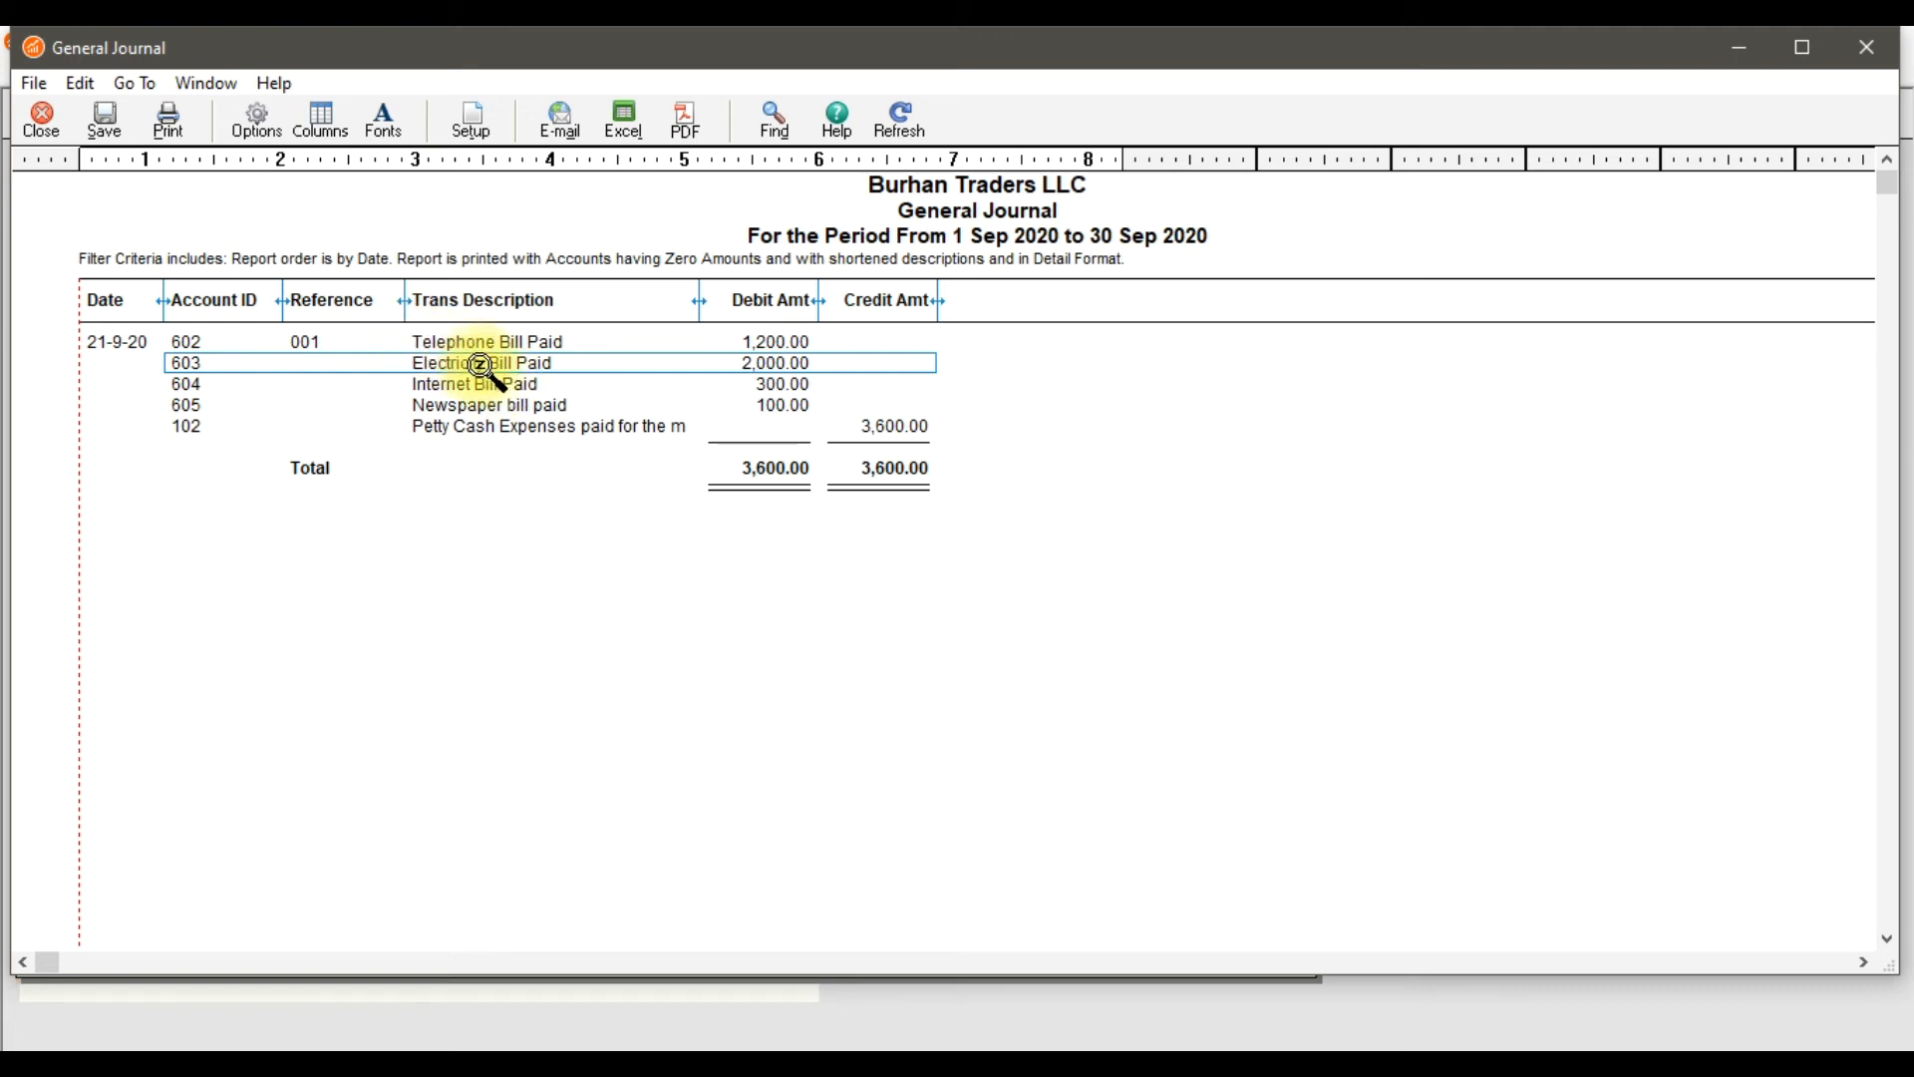
click(43, 138)
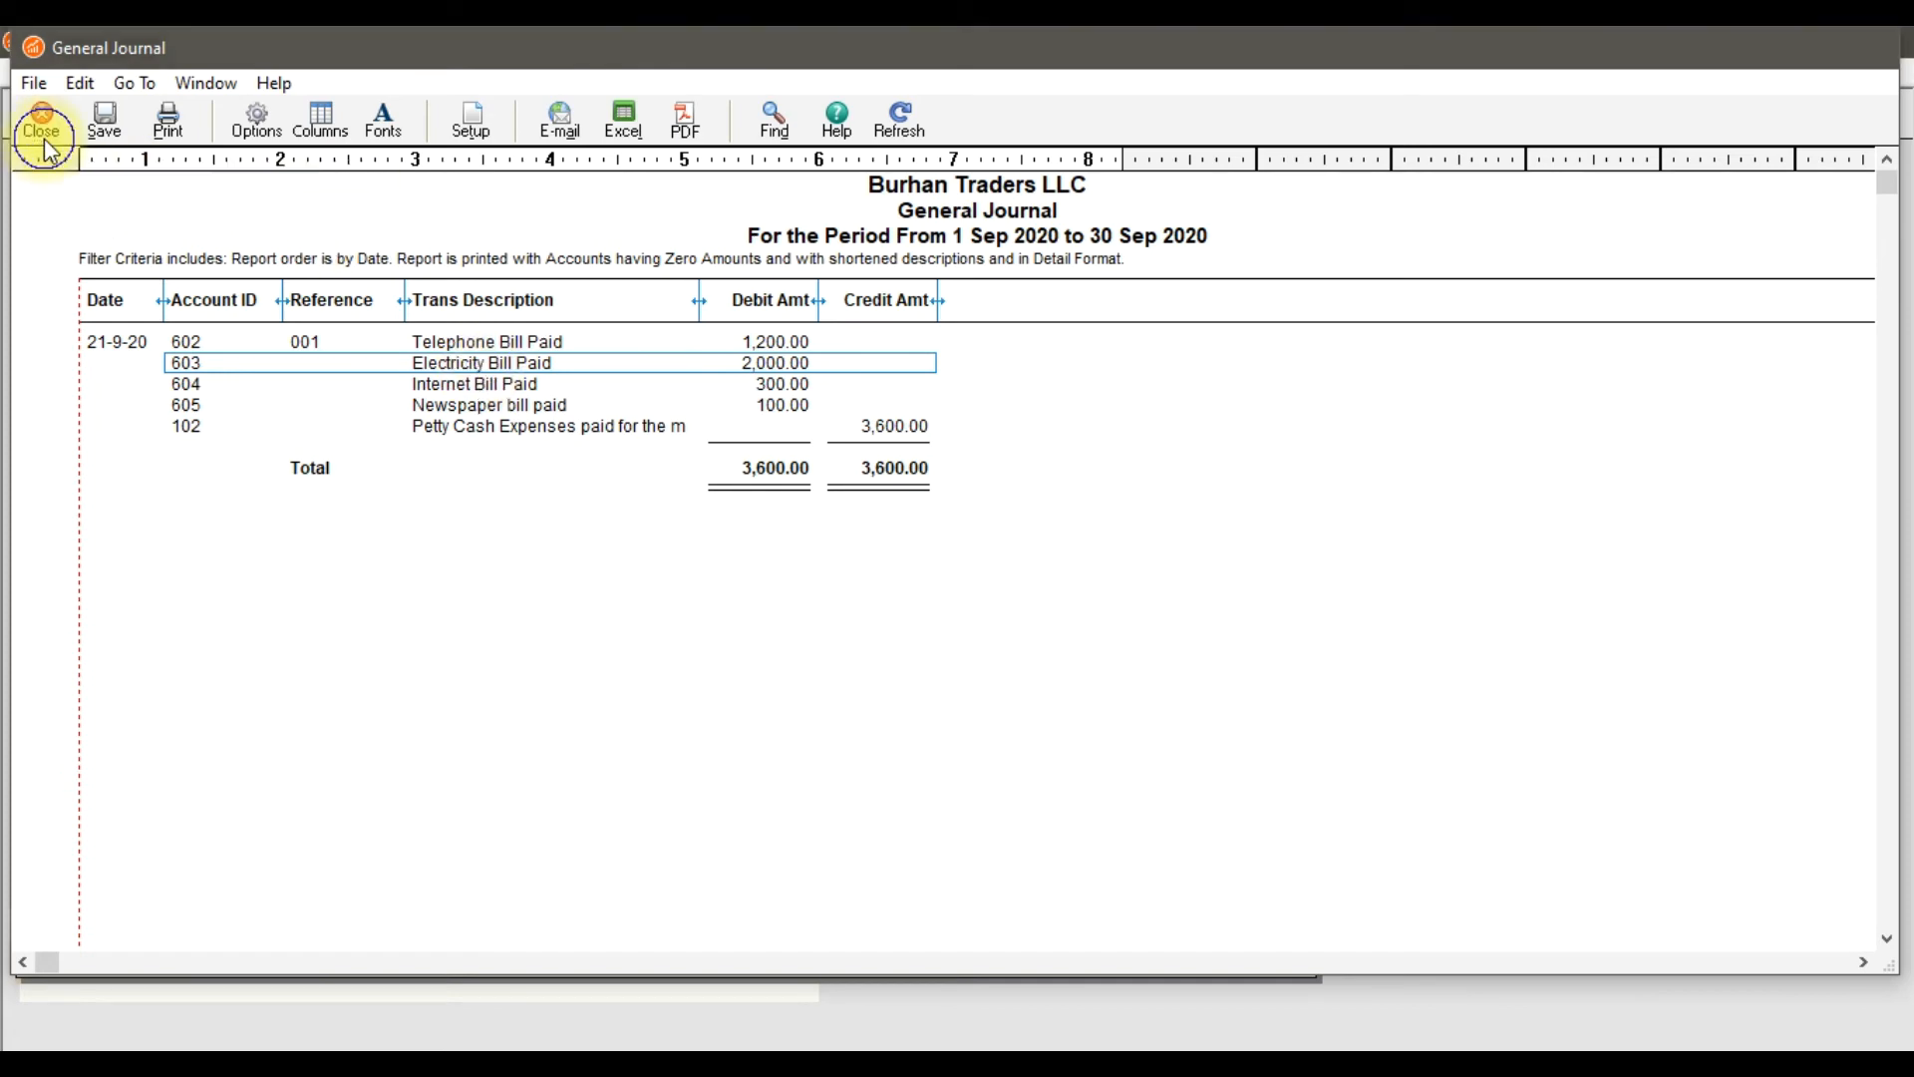
click(40, 120)
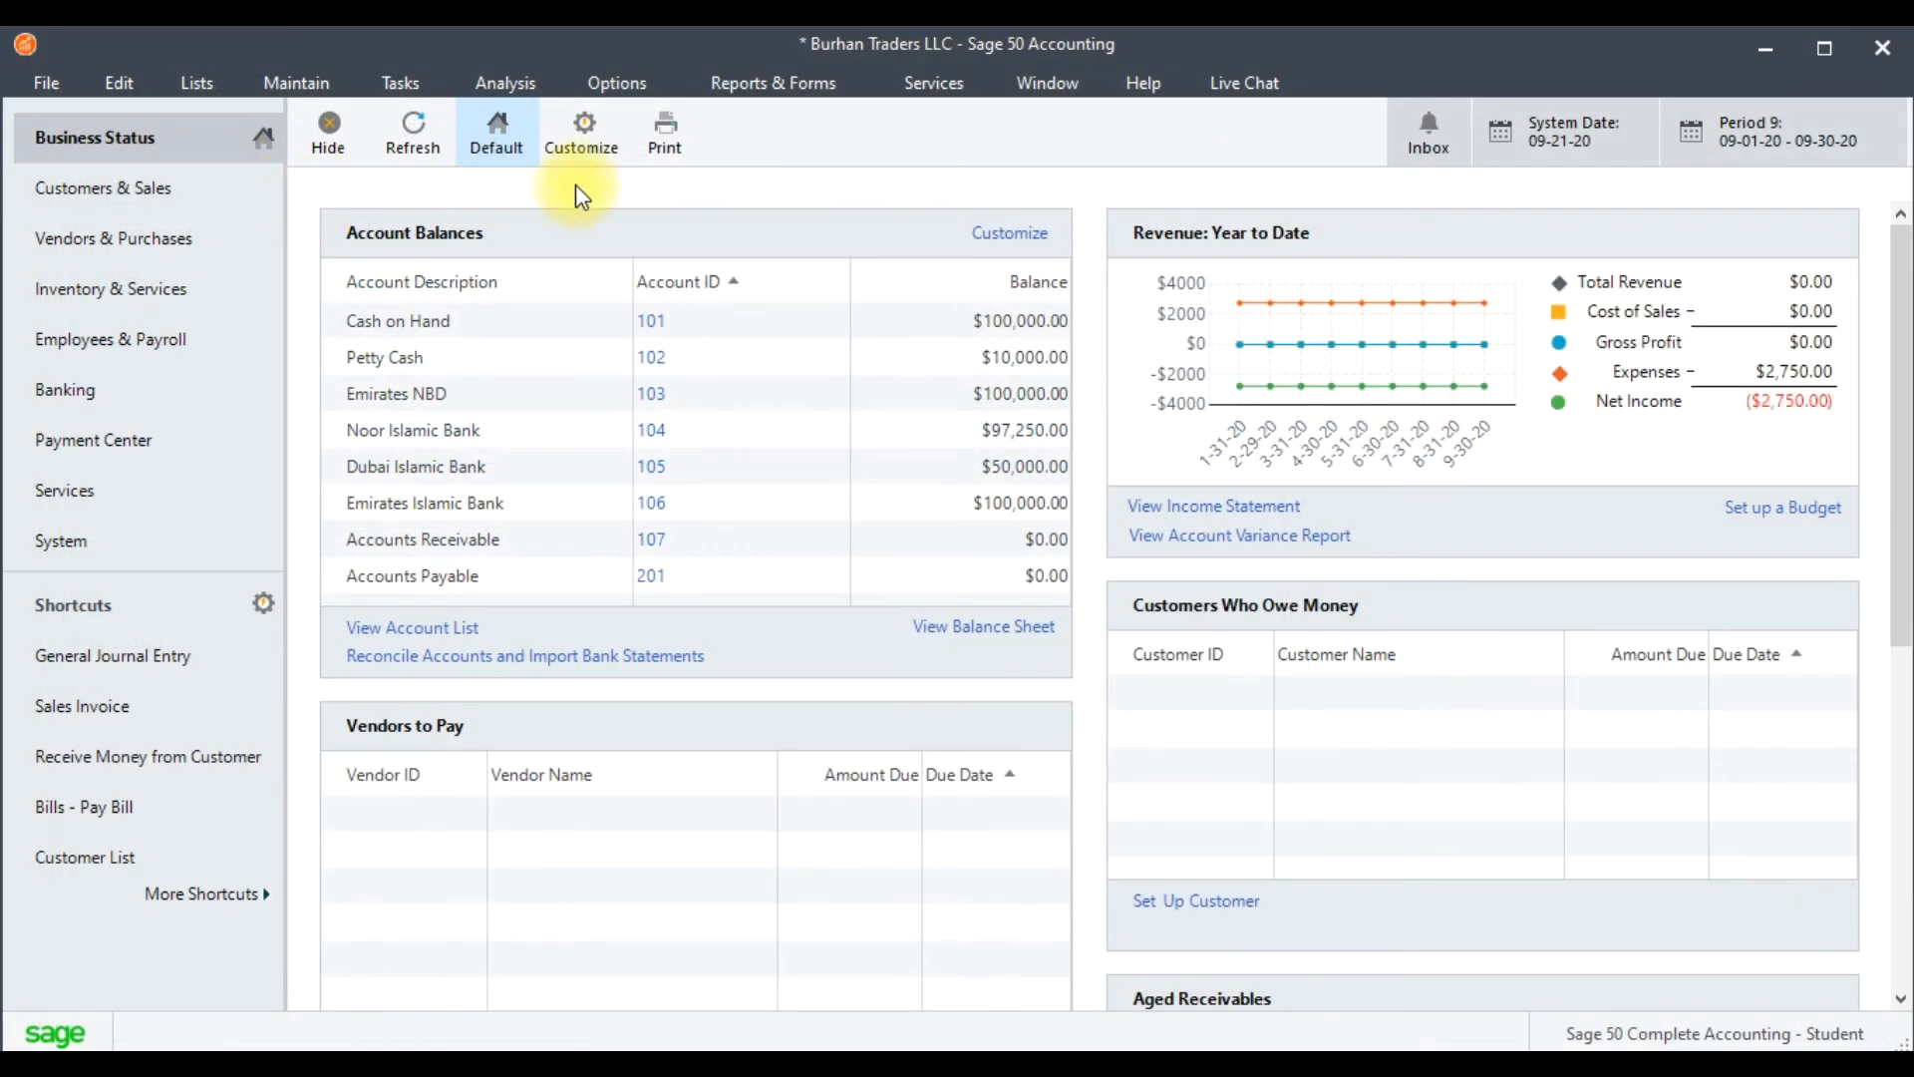
Display the General Ledger report and examine the petty cash and expense account postings.
click(783, 93)
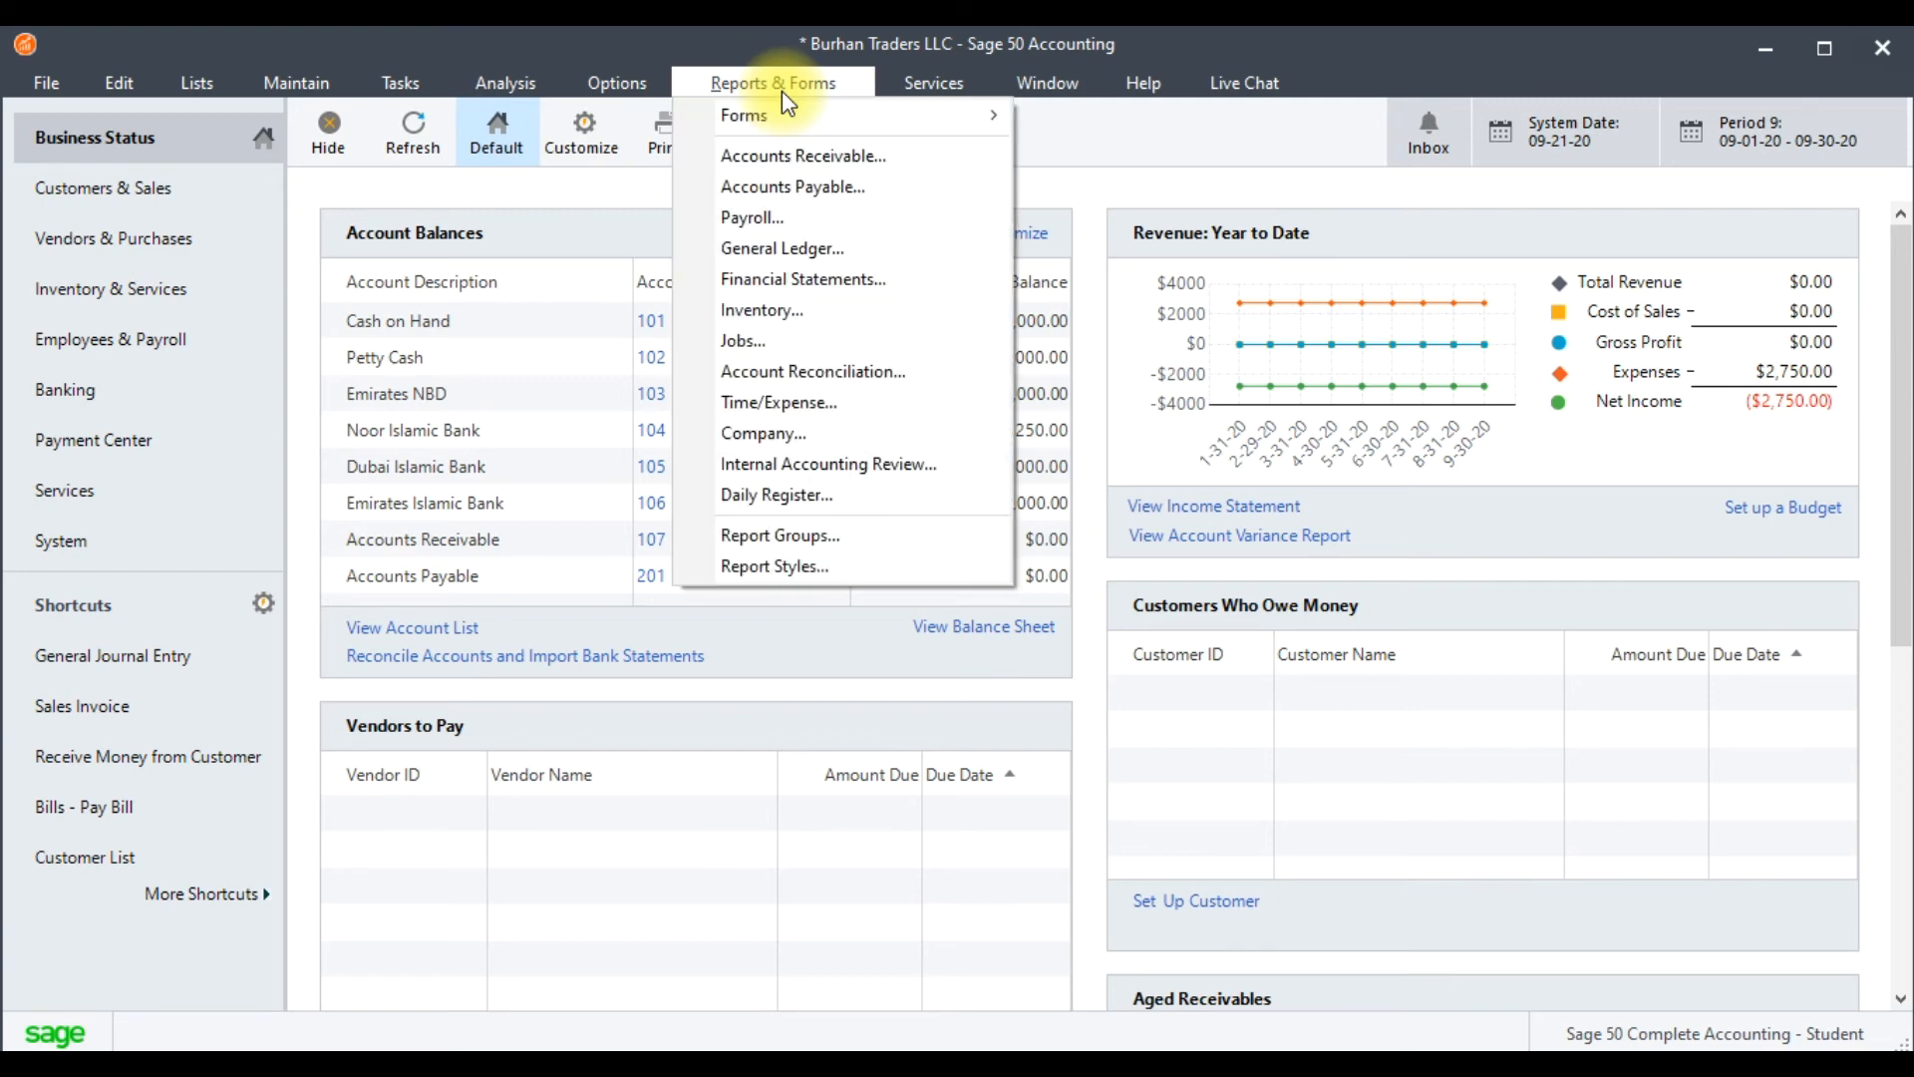
click(786, 250)
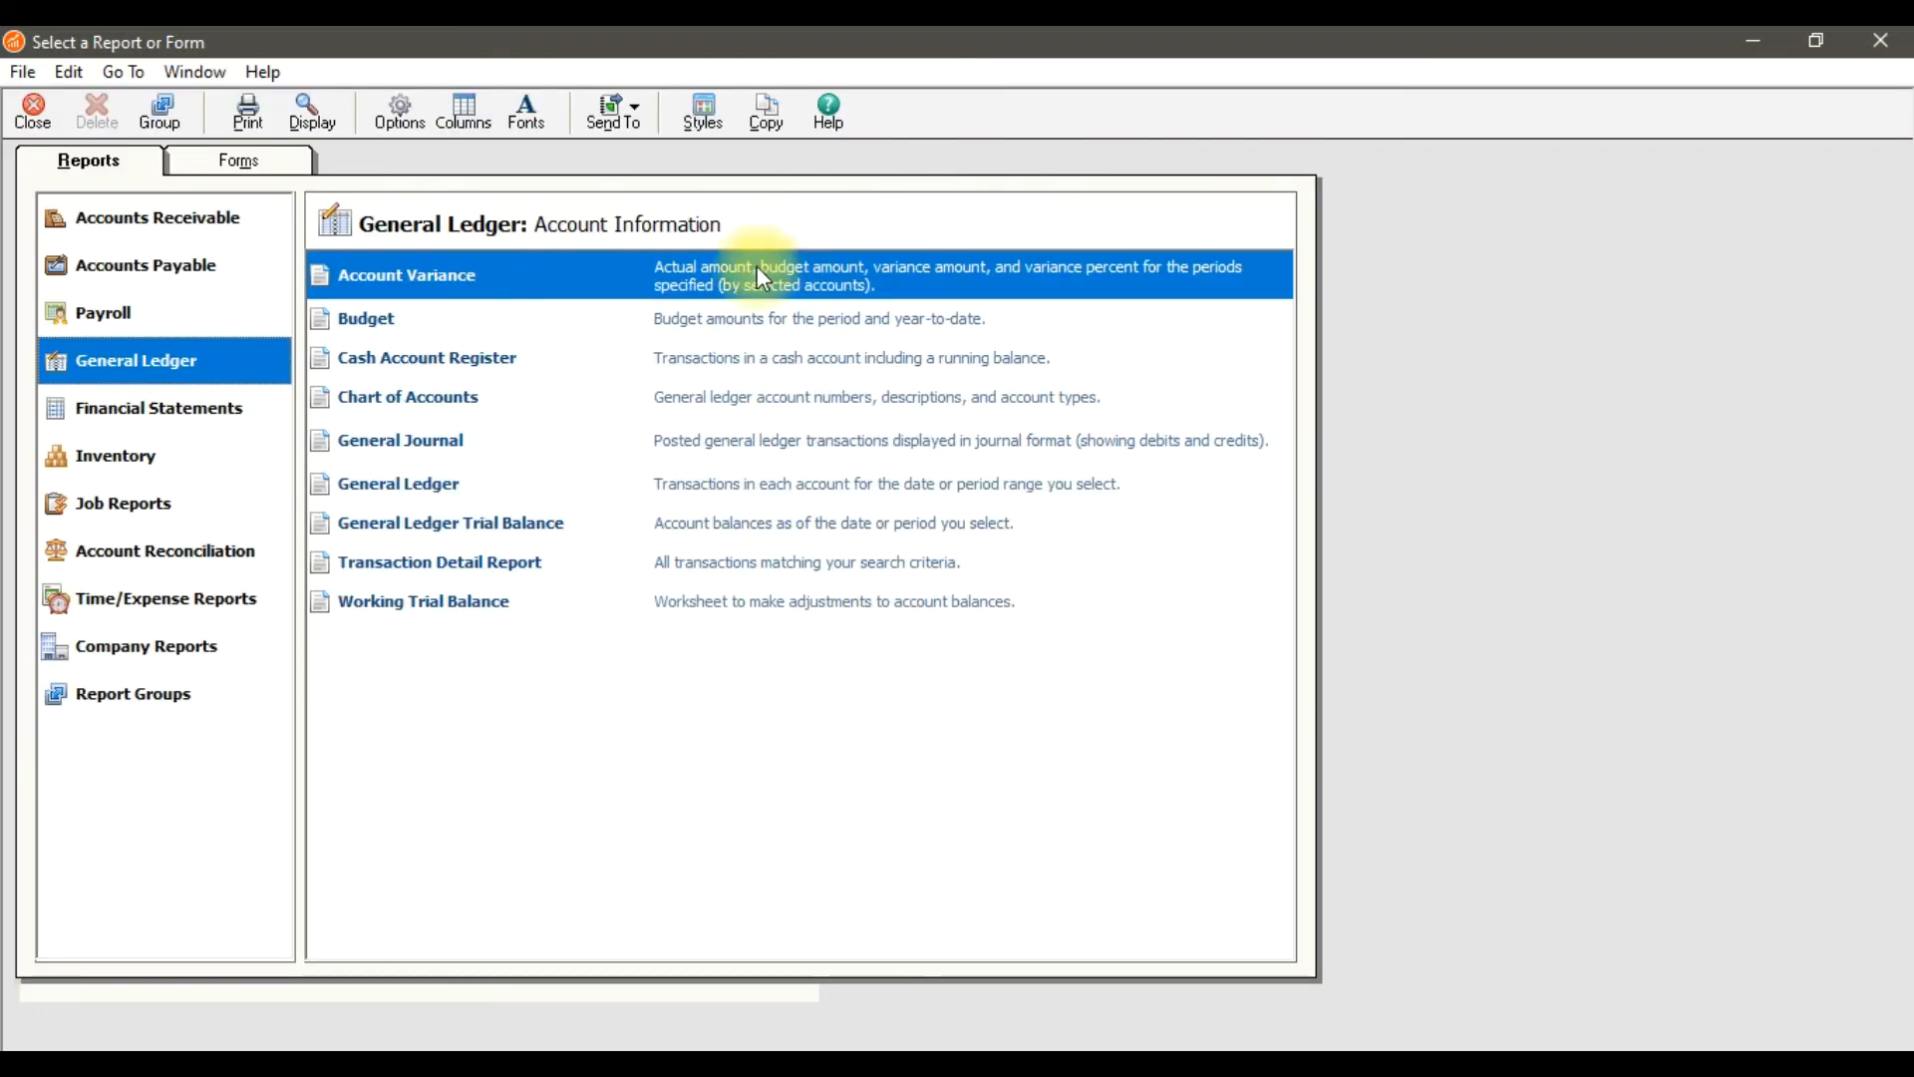
click(464, 485)
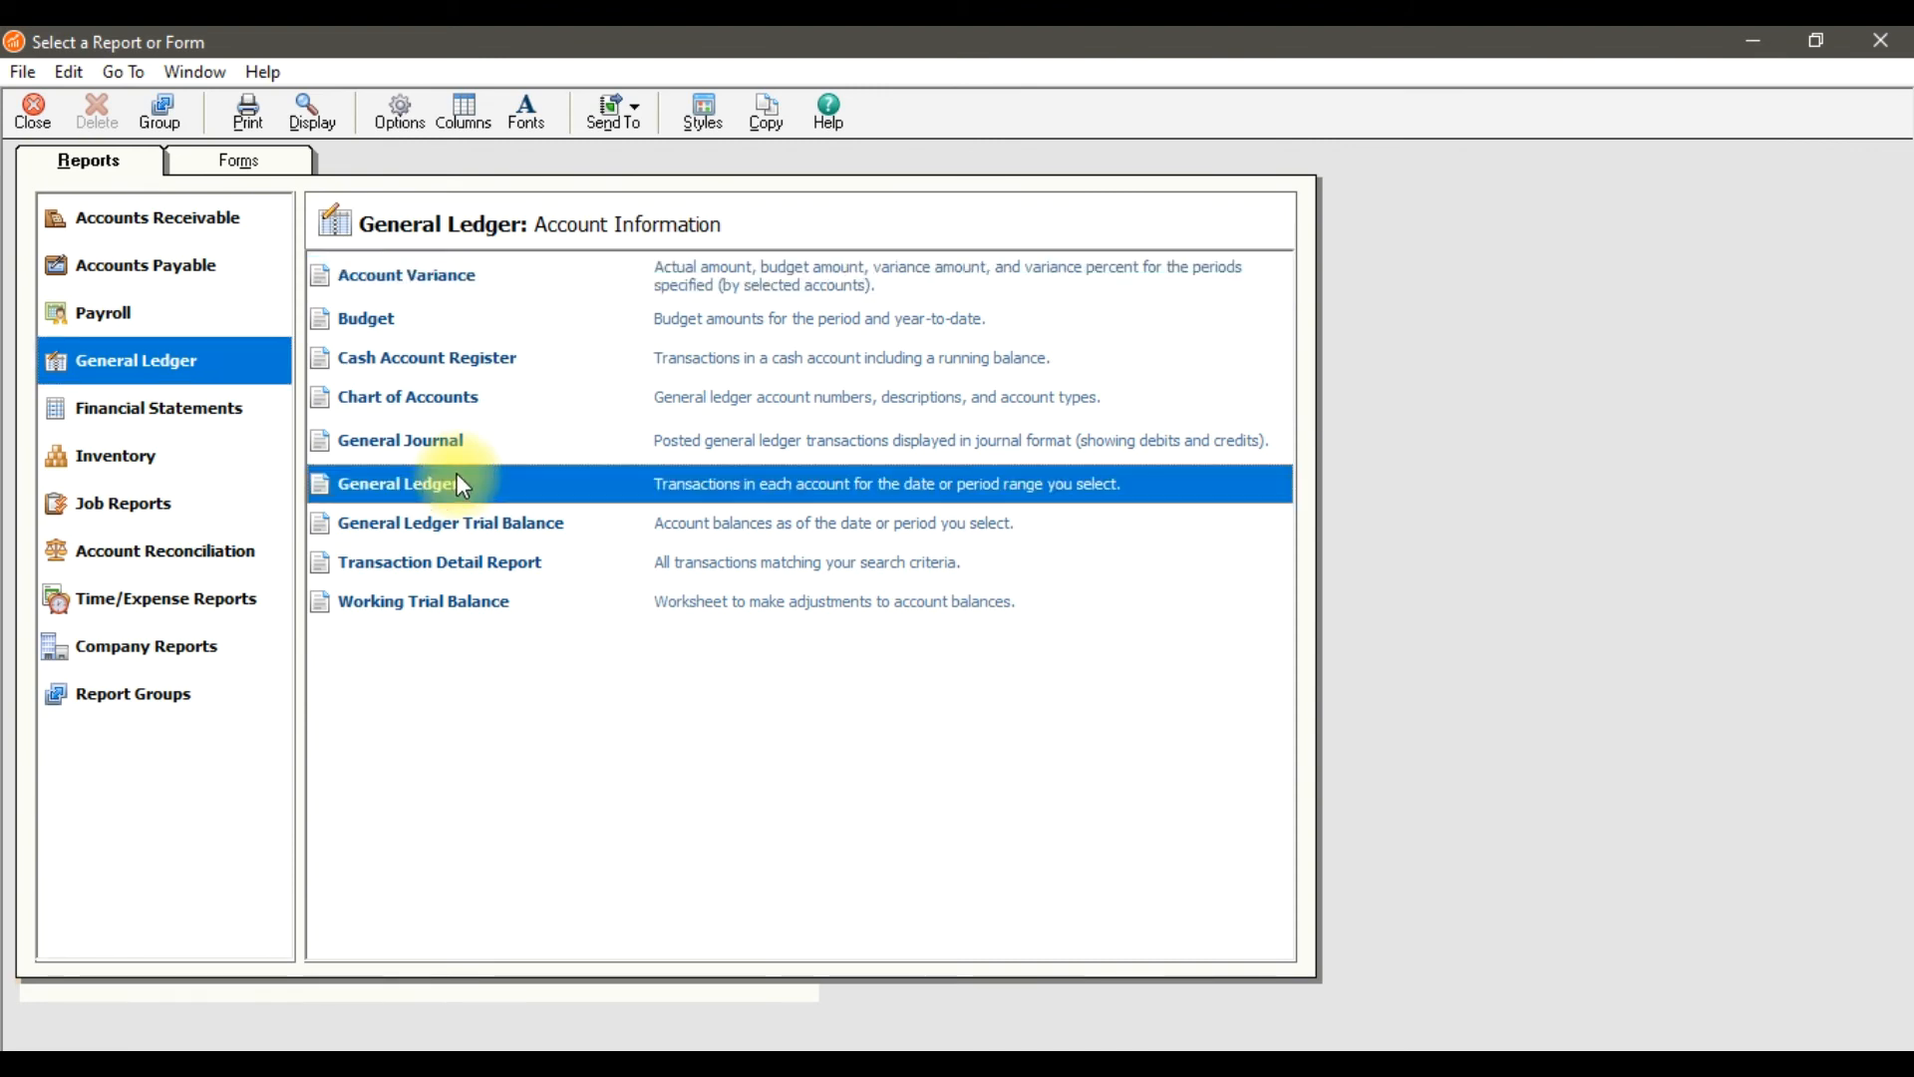
double_click(483, 474)
scroll(517, 382, down, 14)
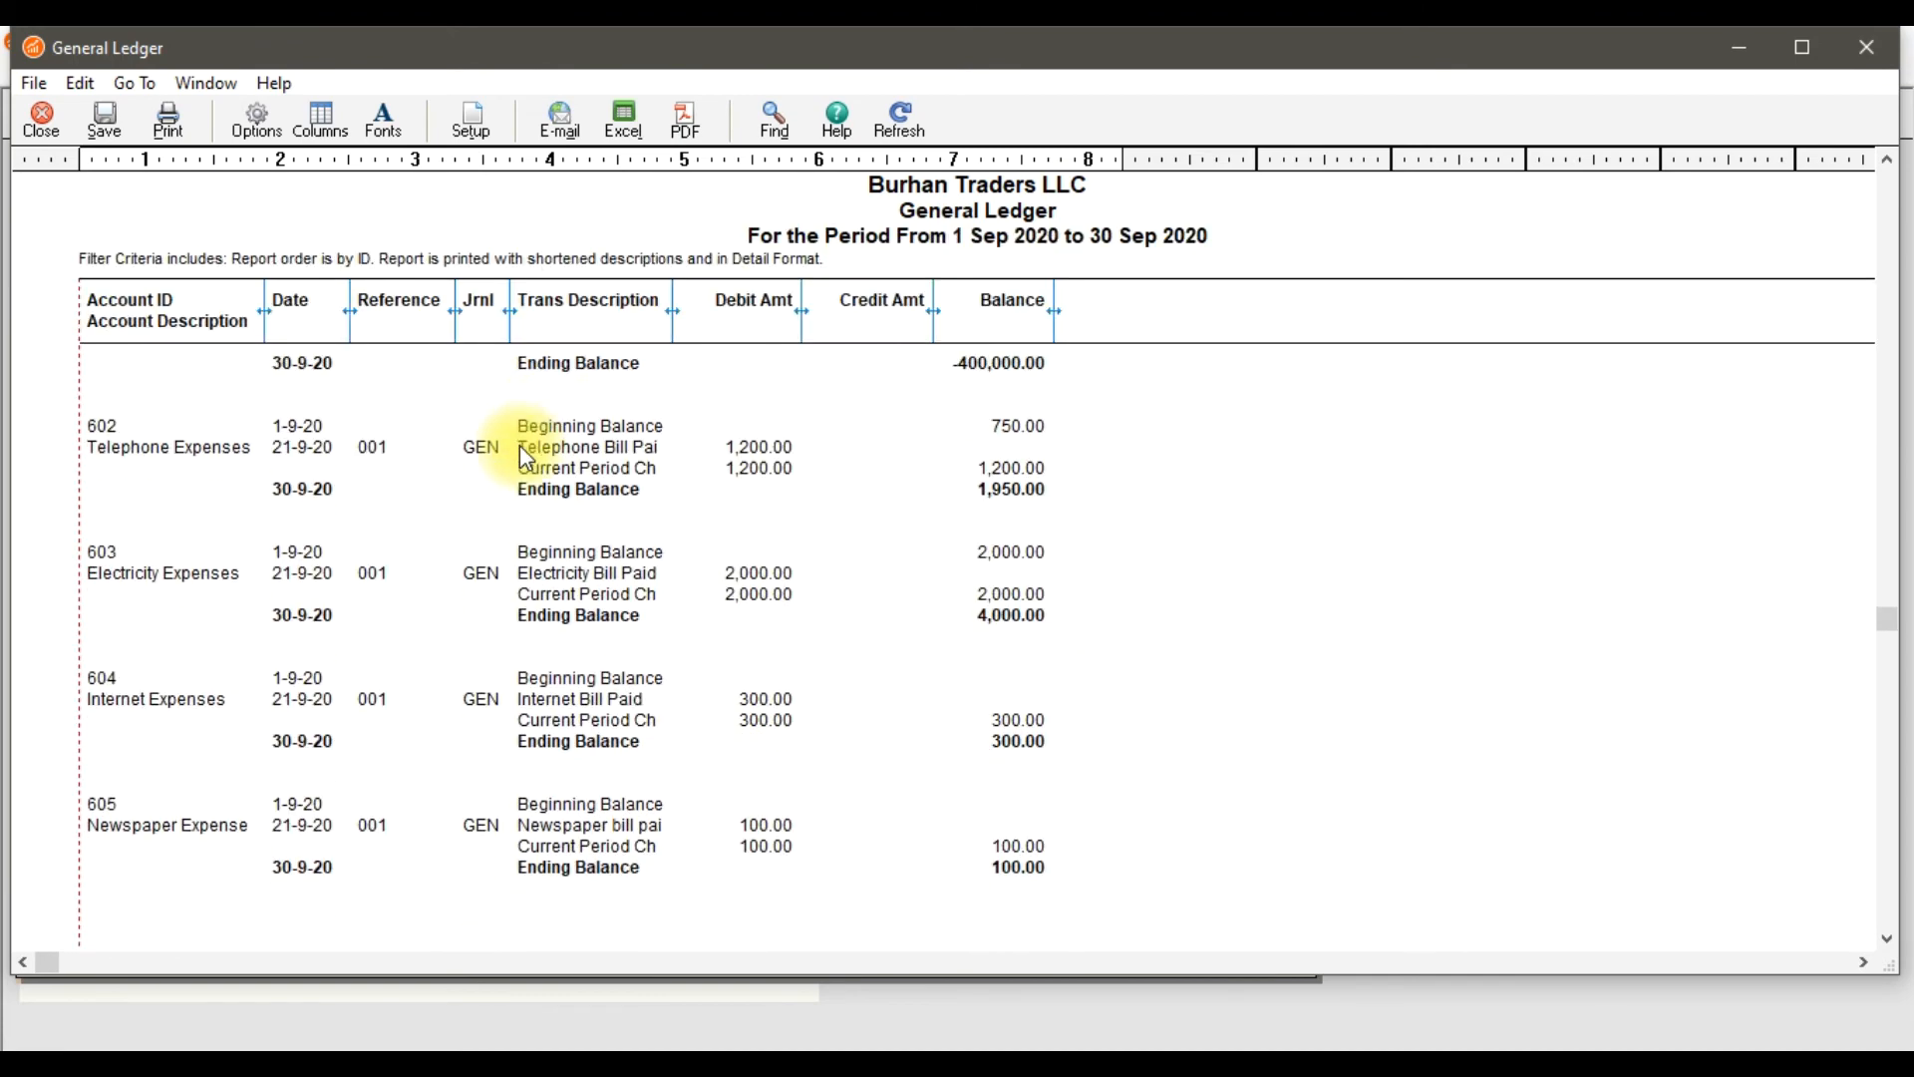
scroll(525, 456, up, 6)
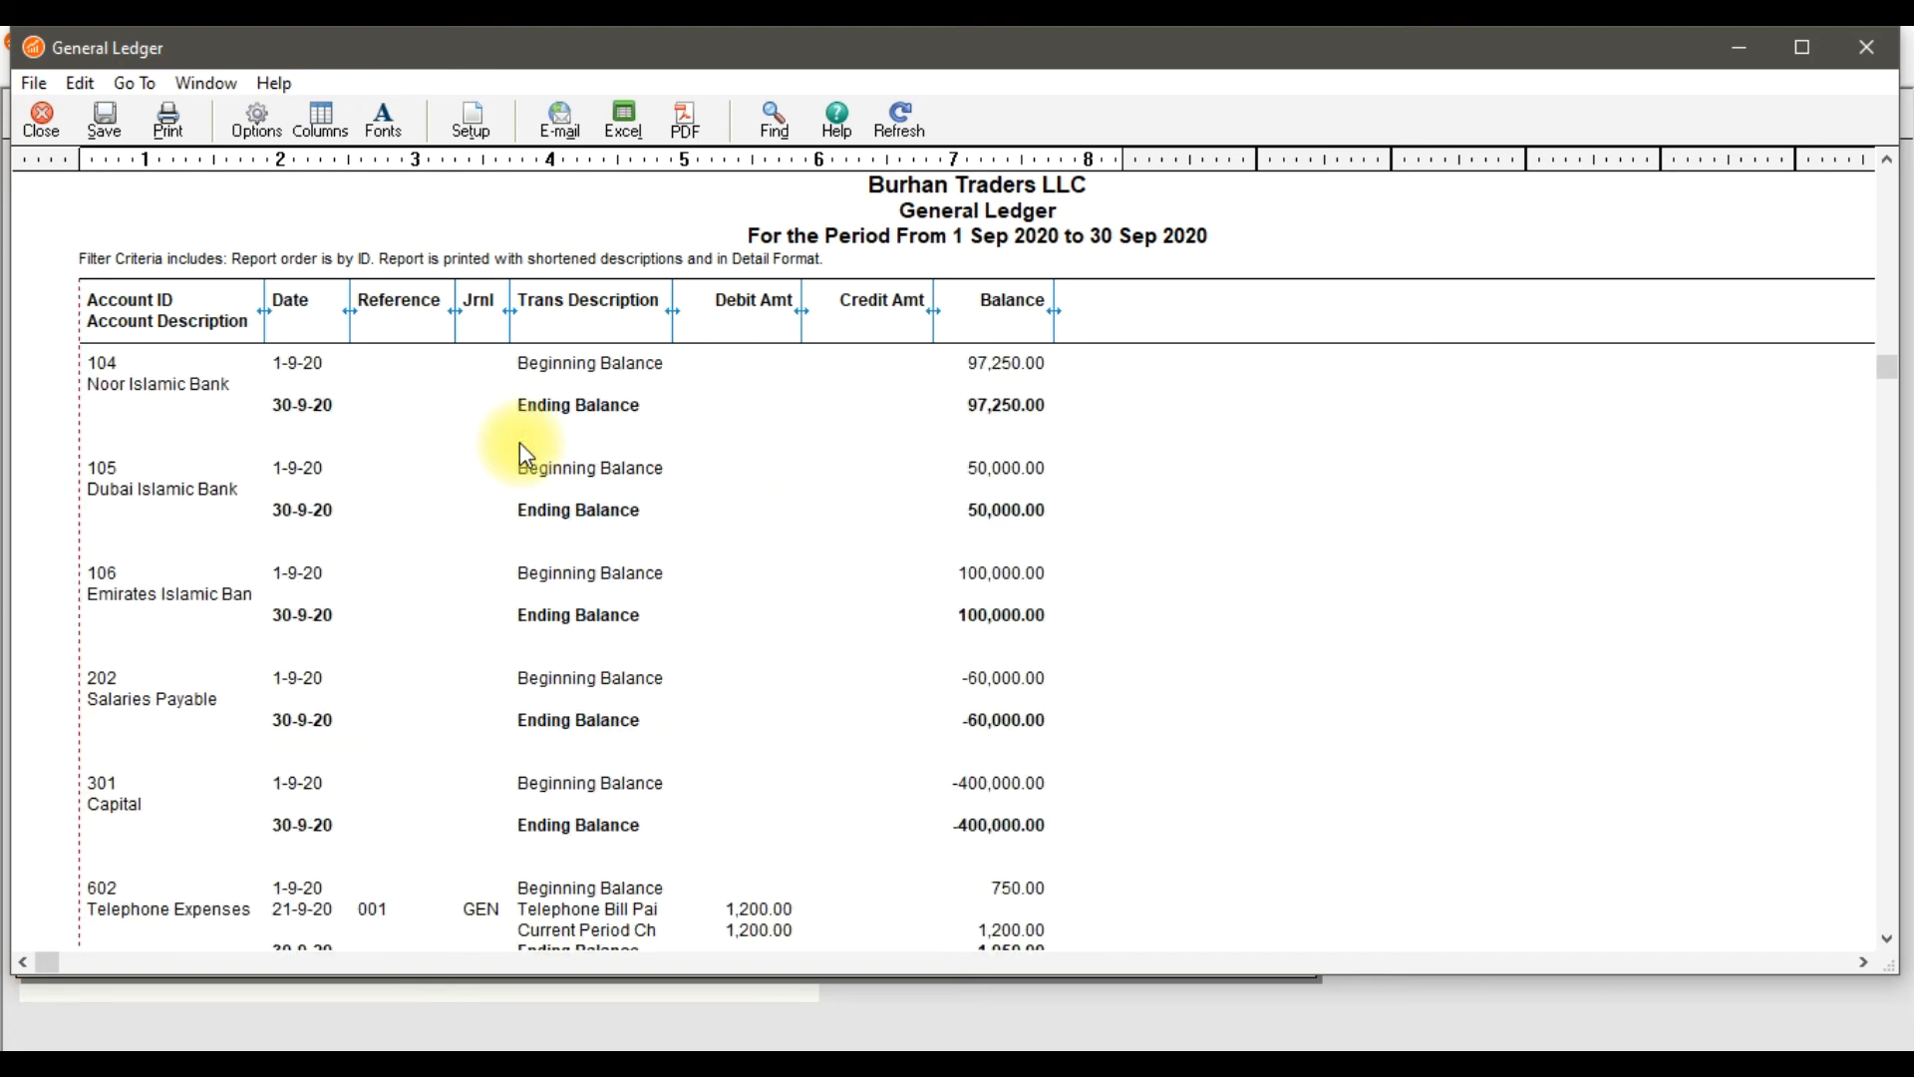
scroll(526, 454, up, 5)
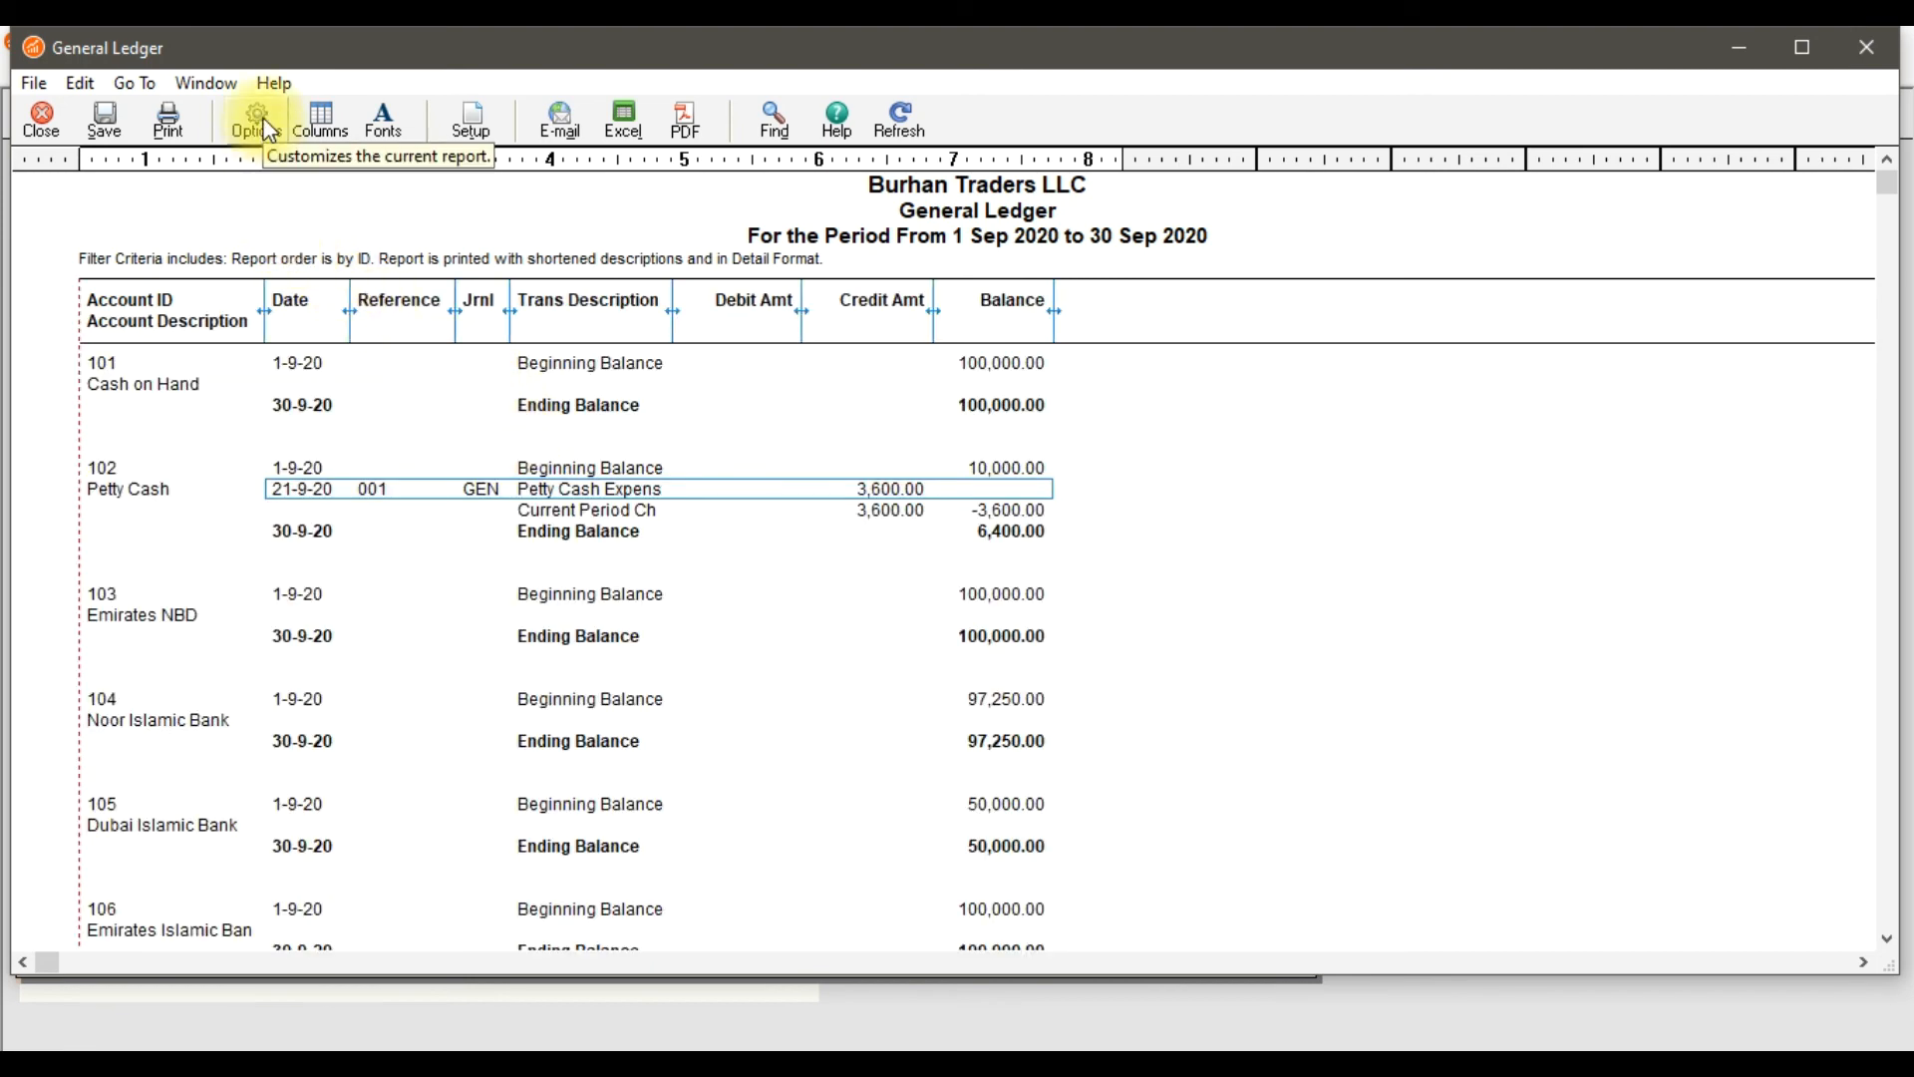
scroll(592, 674, down, 3)
scroll(584, 666, up, 3)
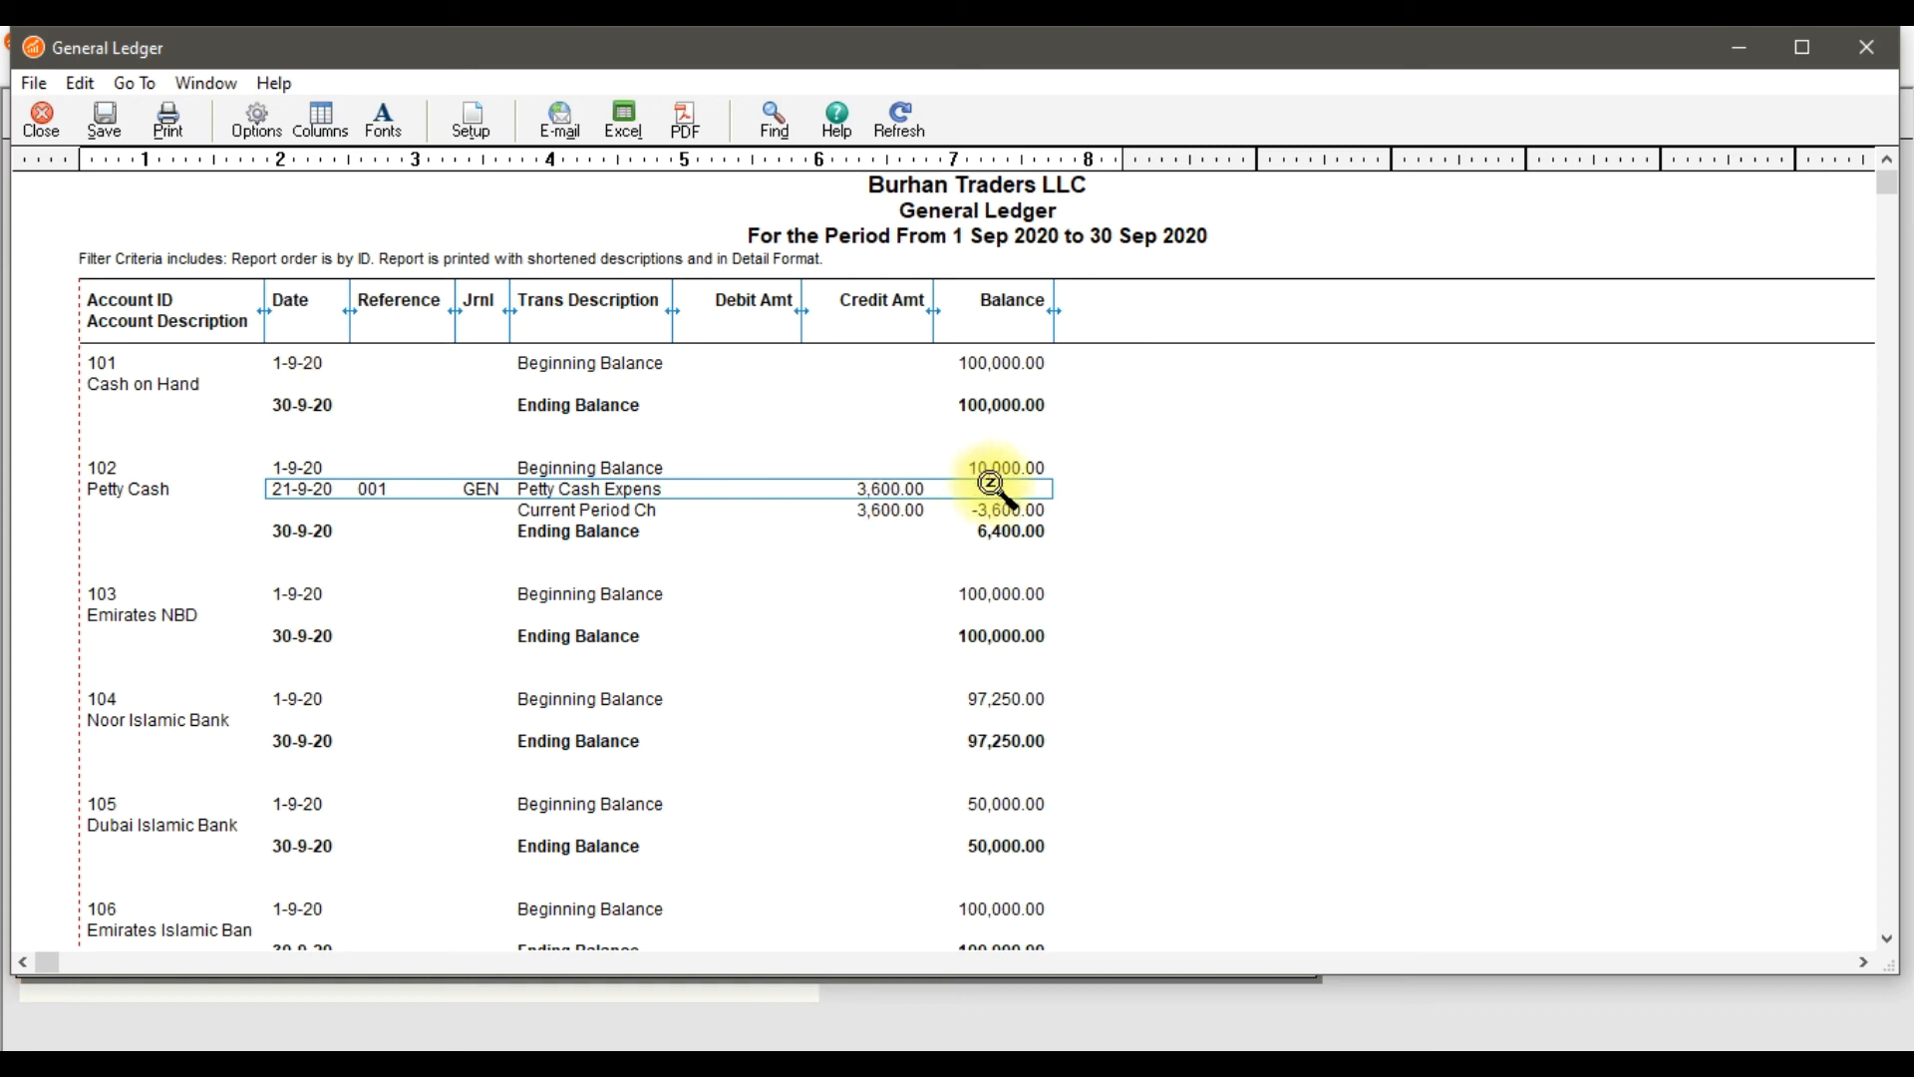
Filter the General Ledger report by GL Account ID to show only account 102, Petty Cash.
click(261, 138)
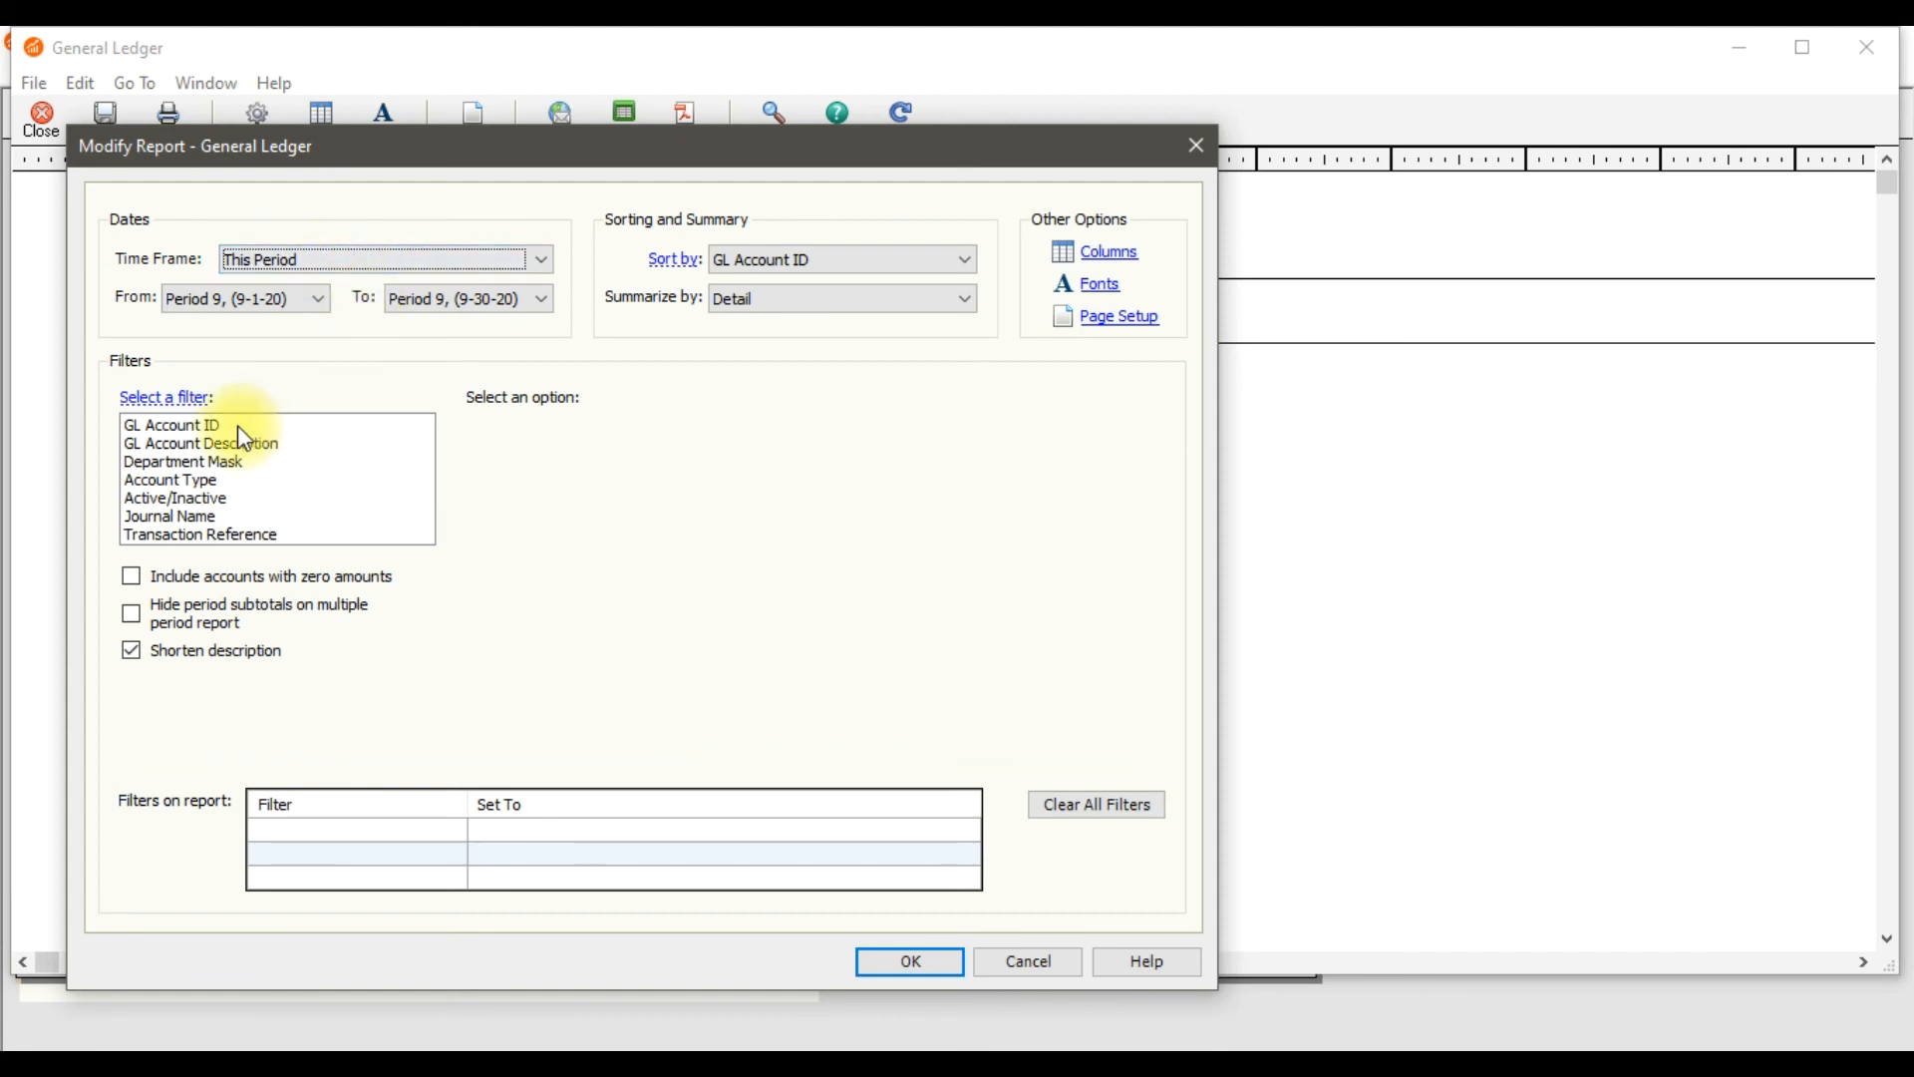
click(208, 430)
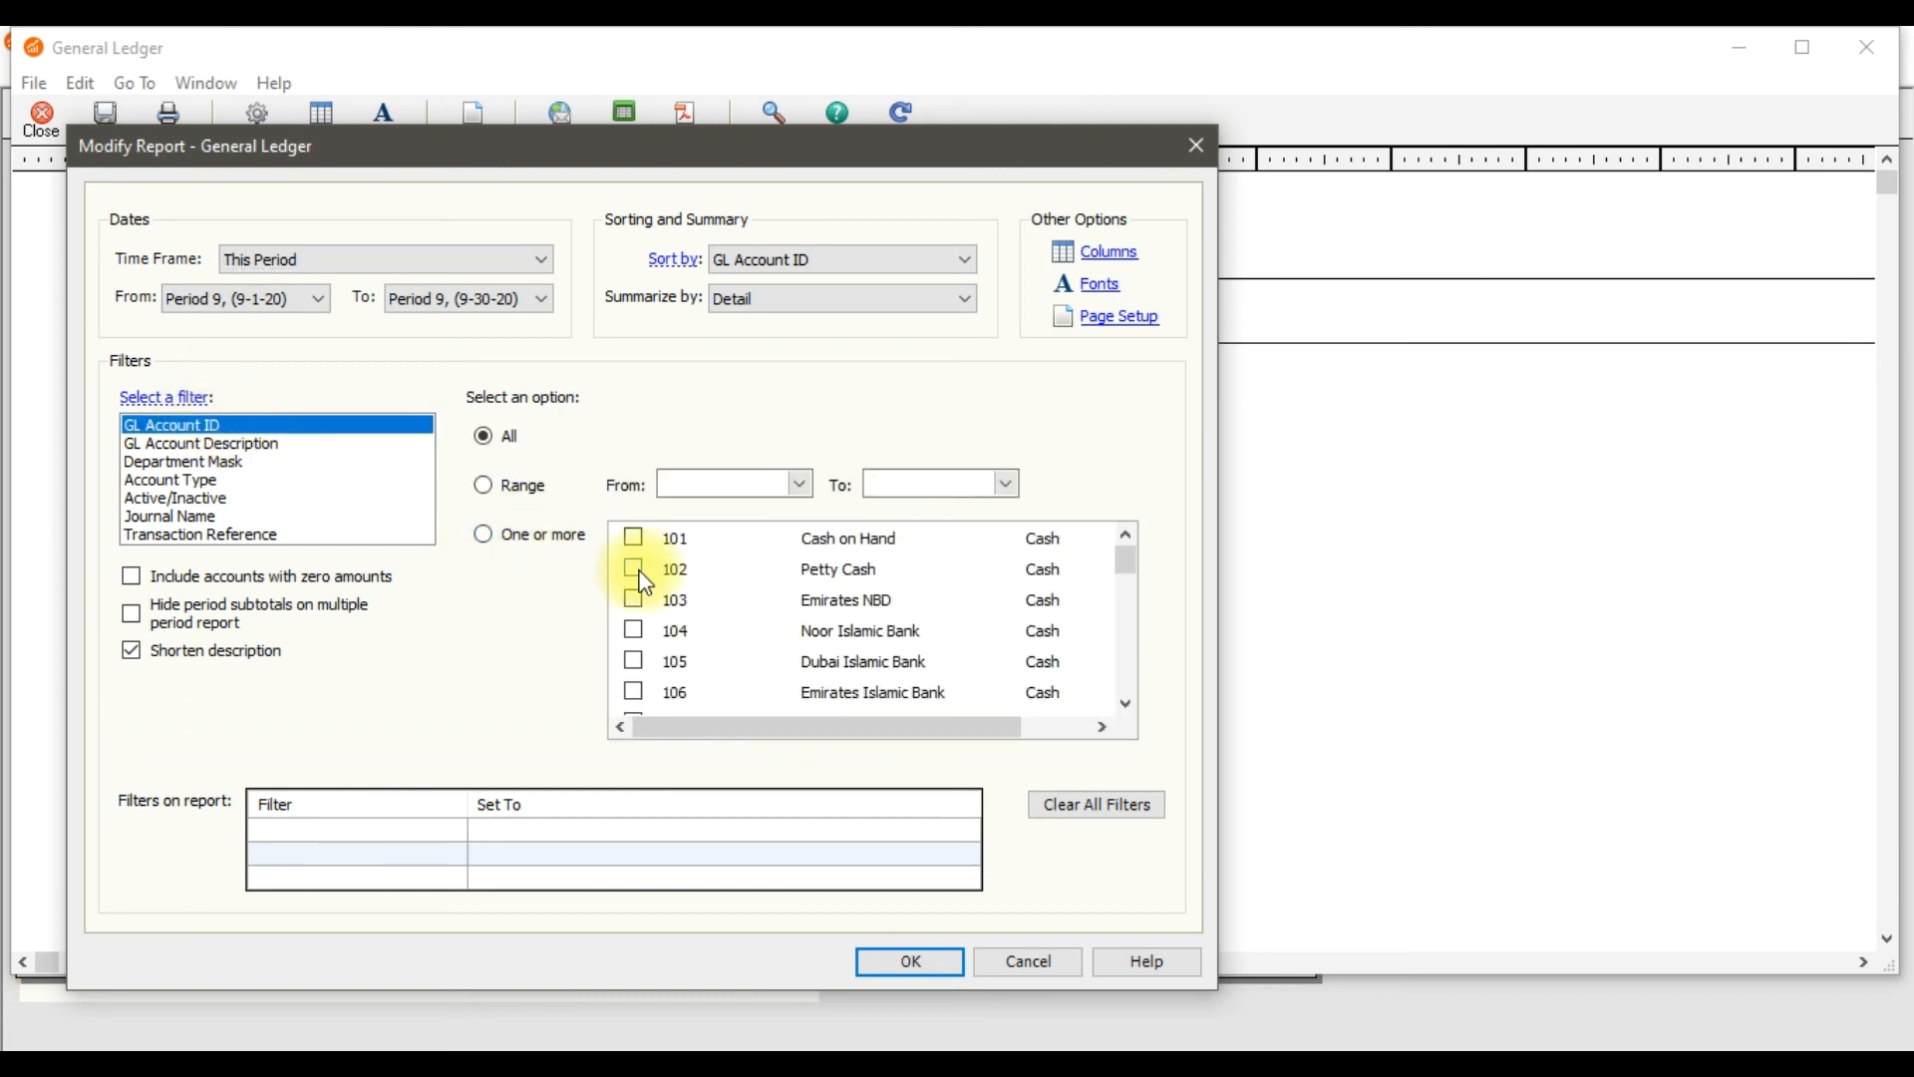
click(635, 570)
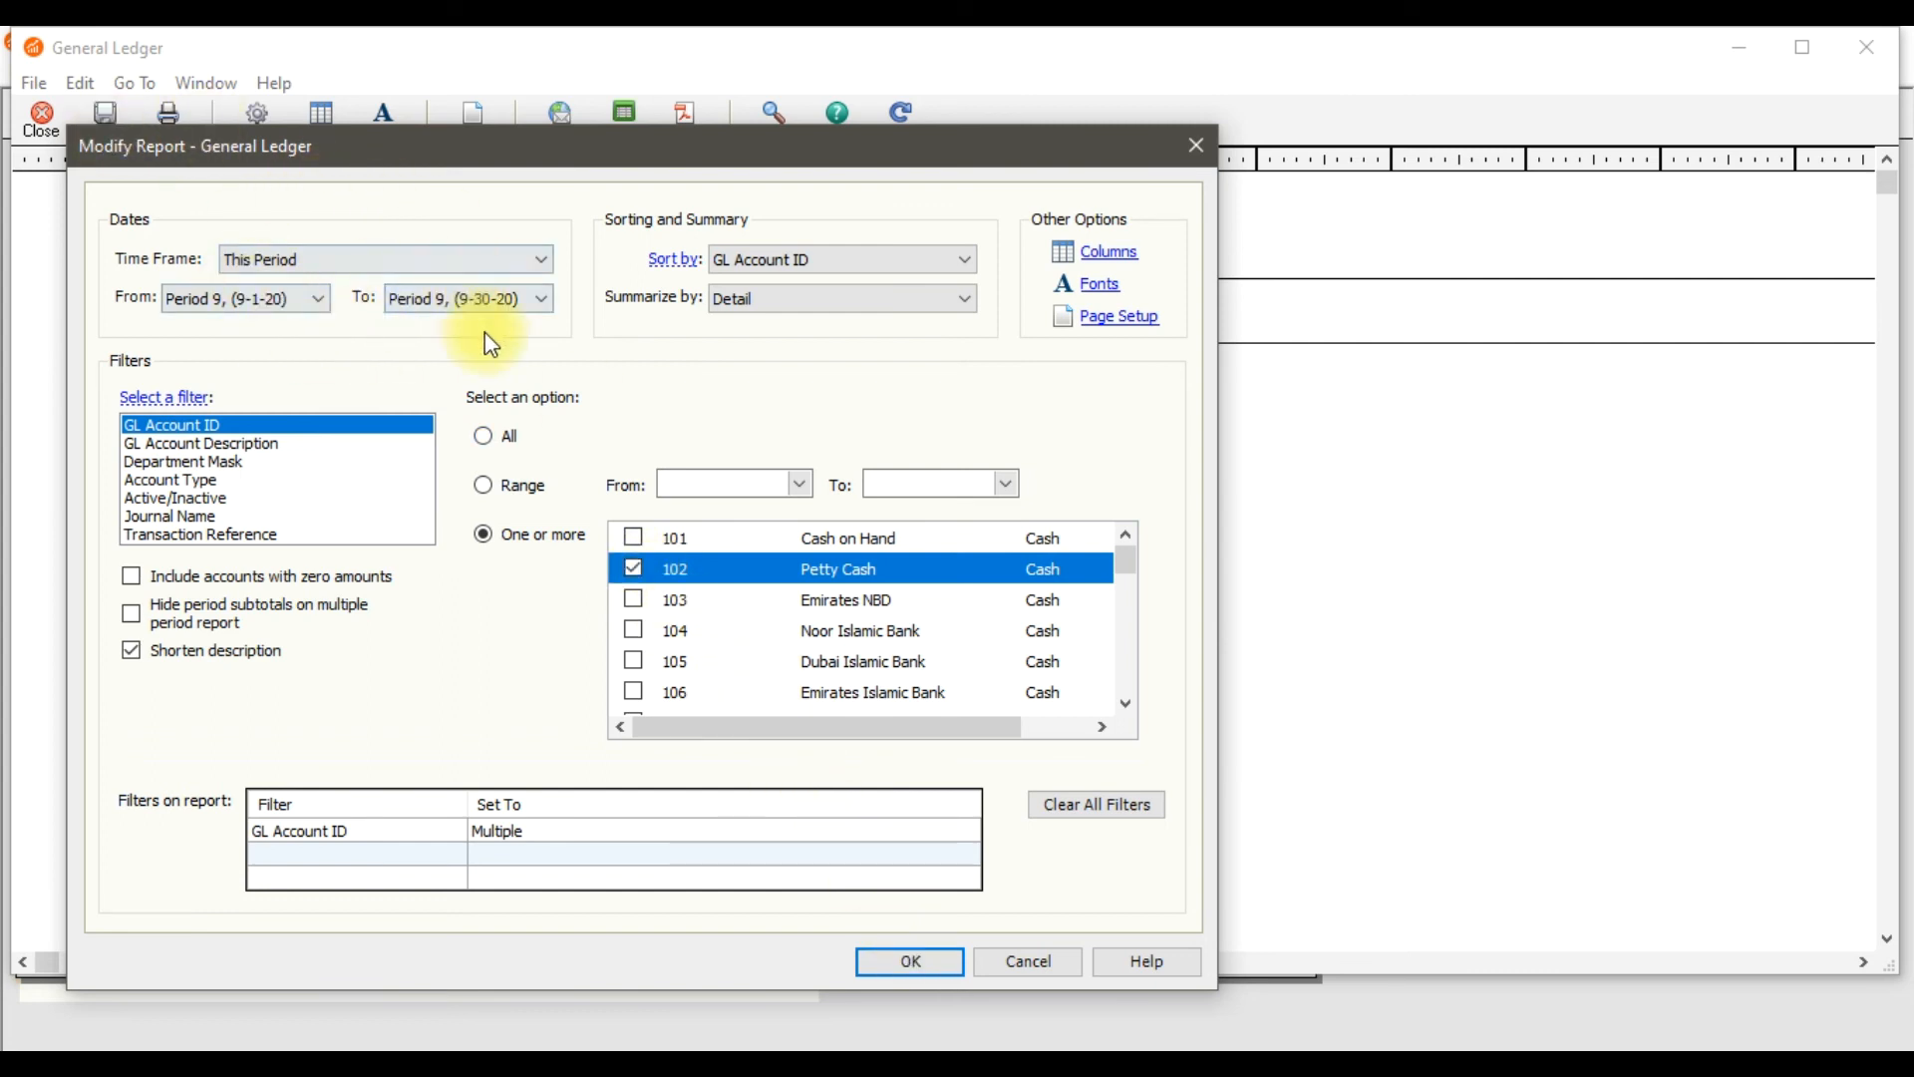
click(912, 965)
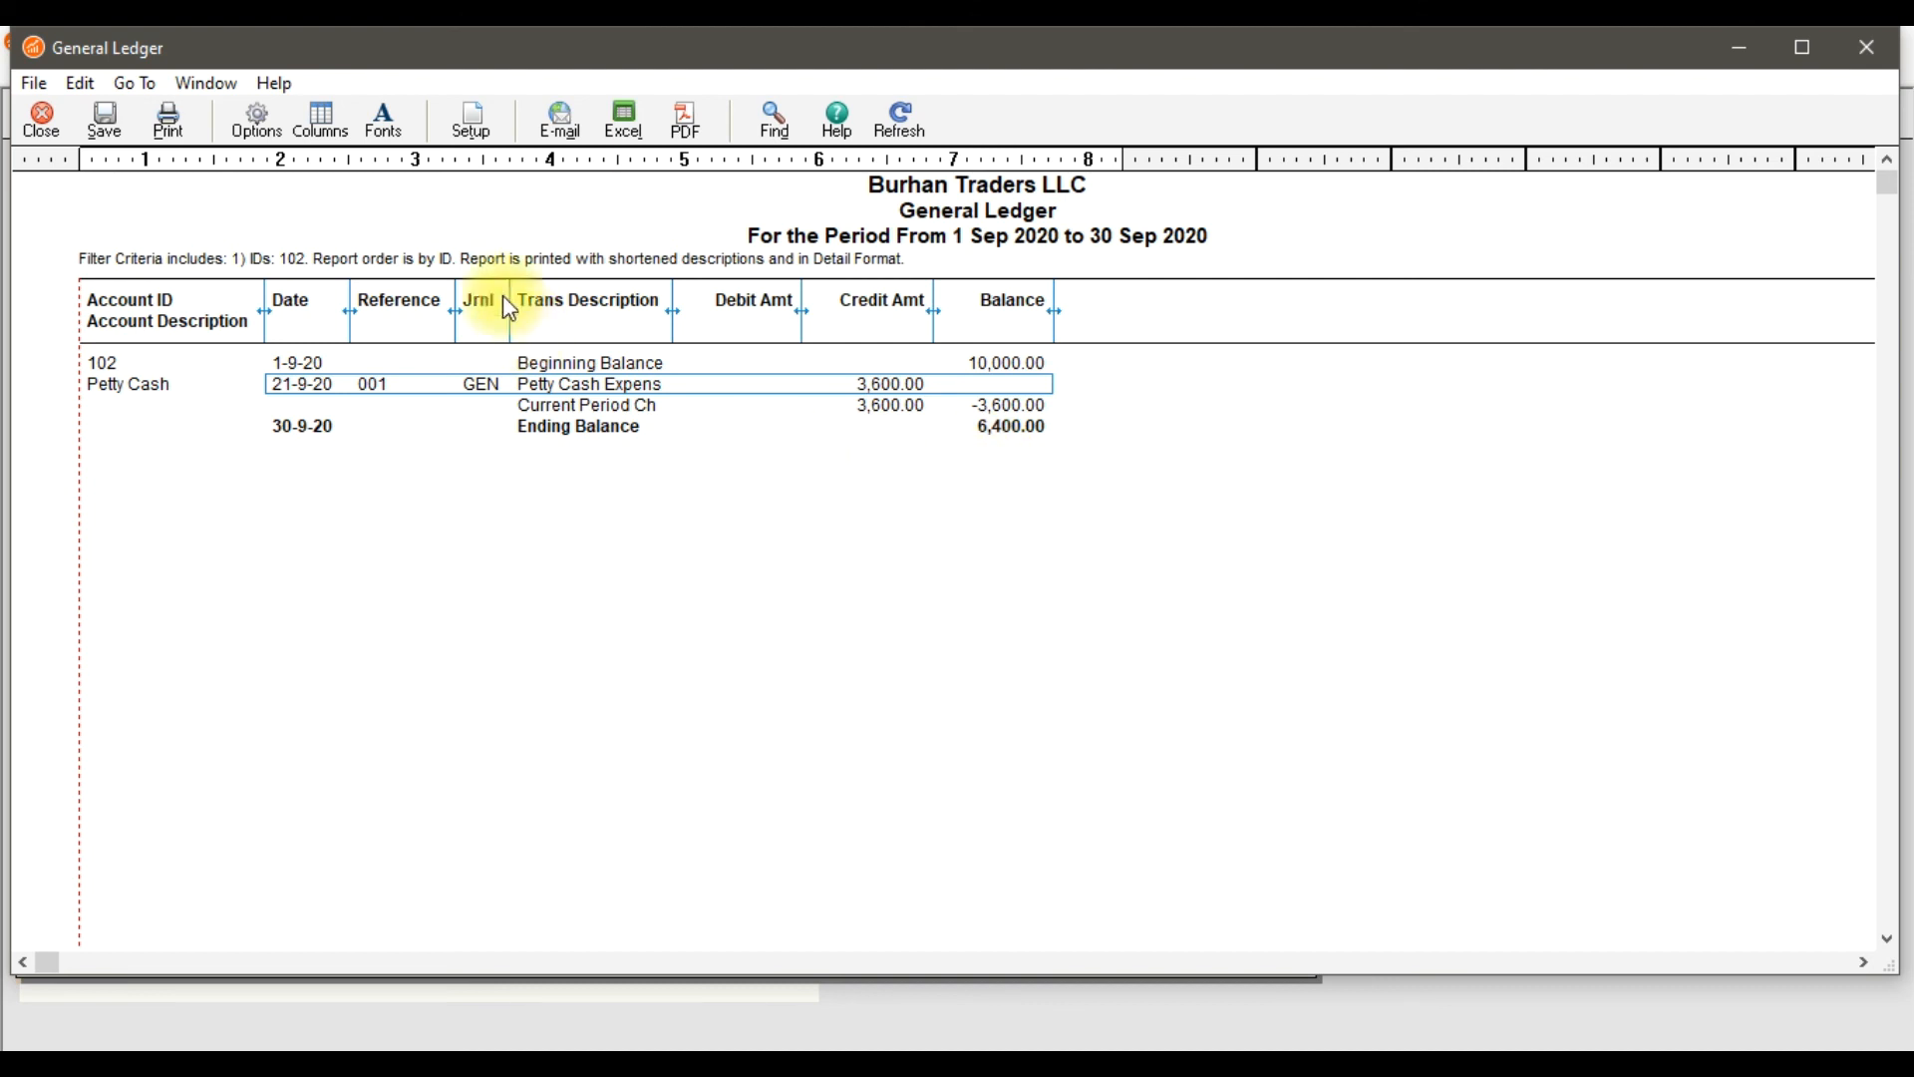
Add account 603, Electricity Expenses, to the General Ledger report's GL Account ID filter.
click(261, 124)
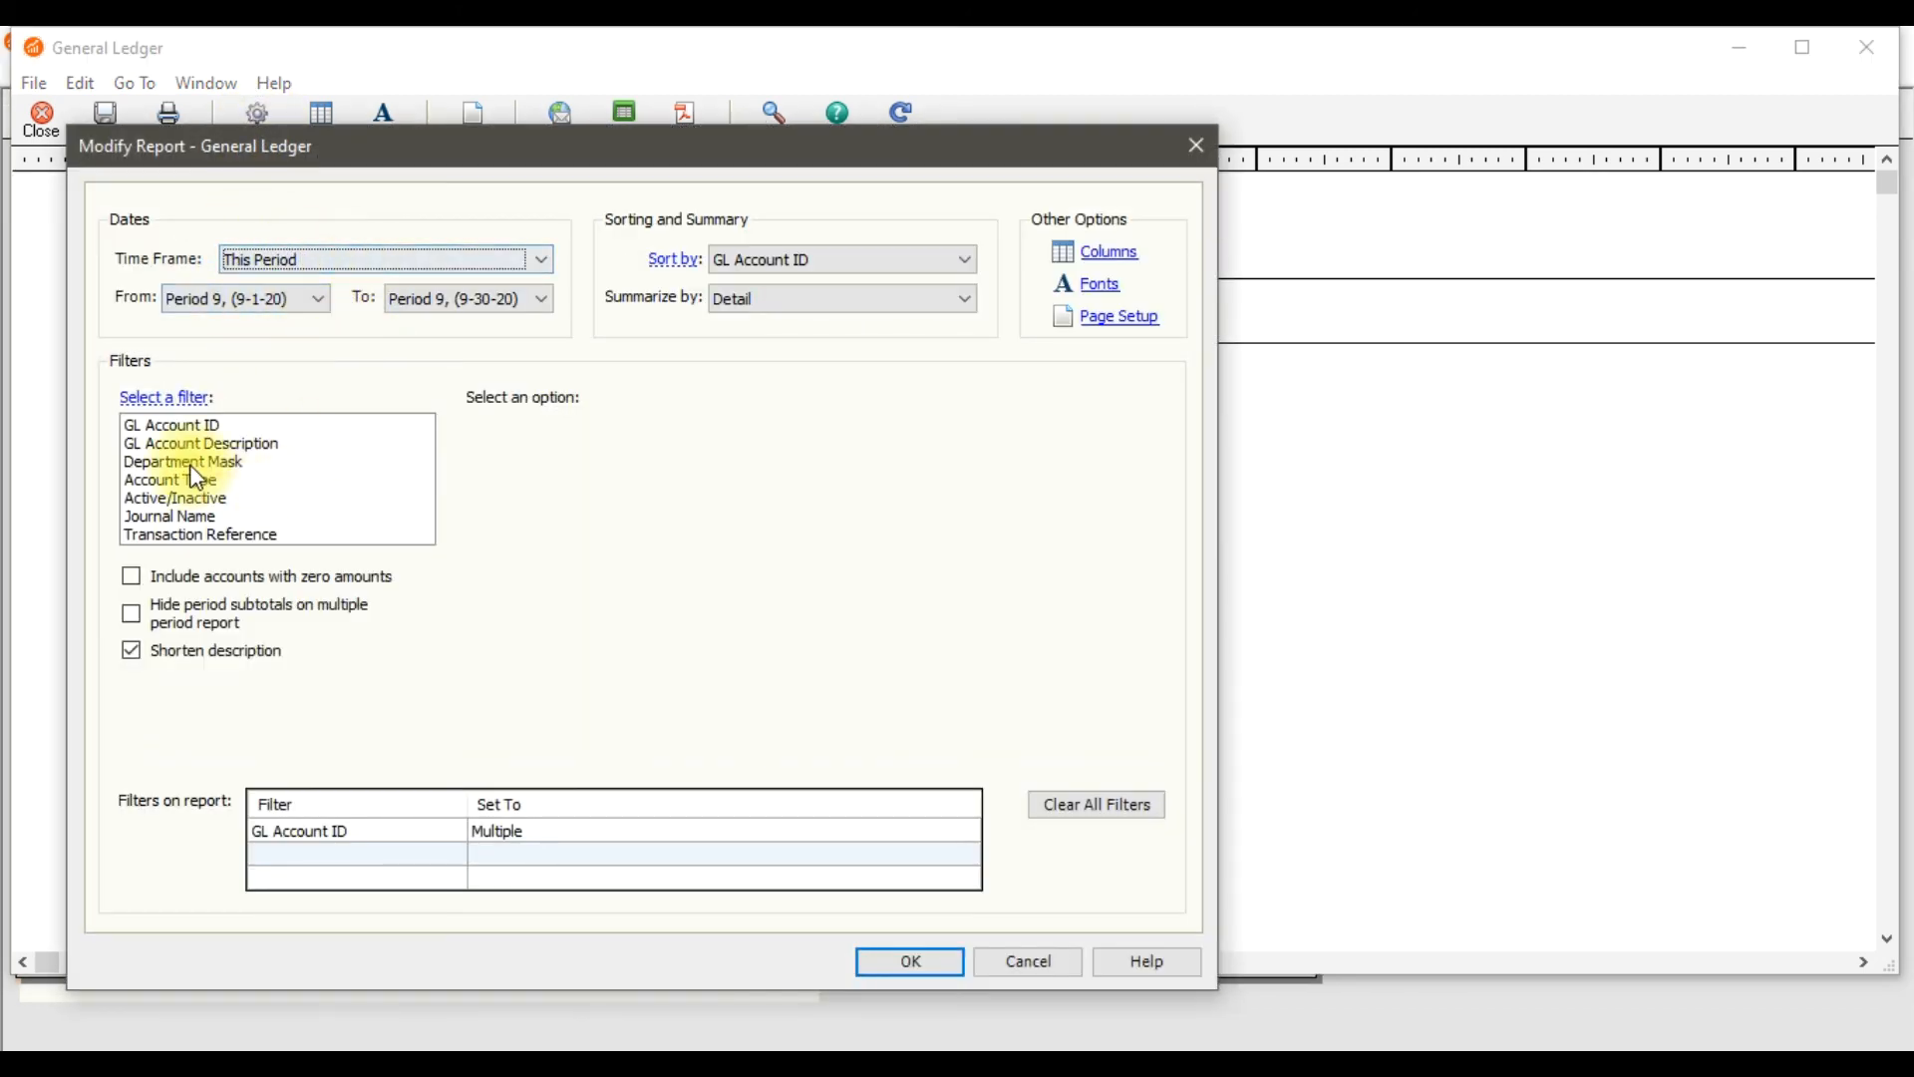
click(177, 427)
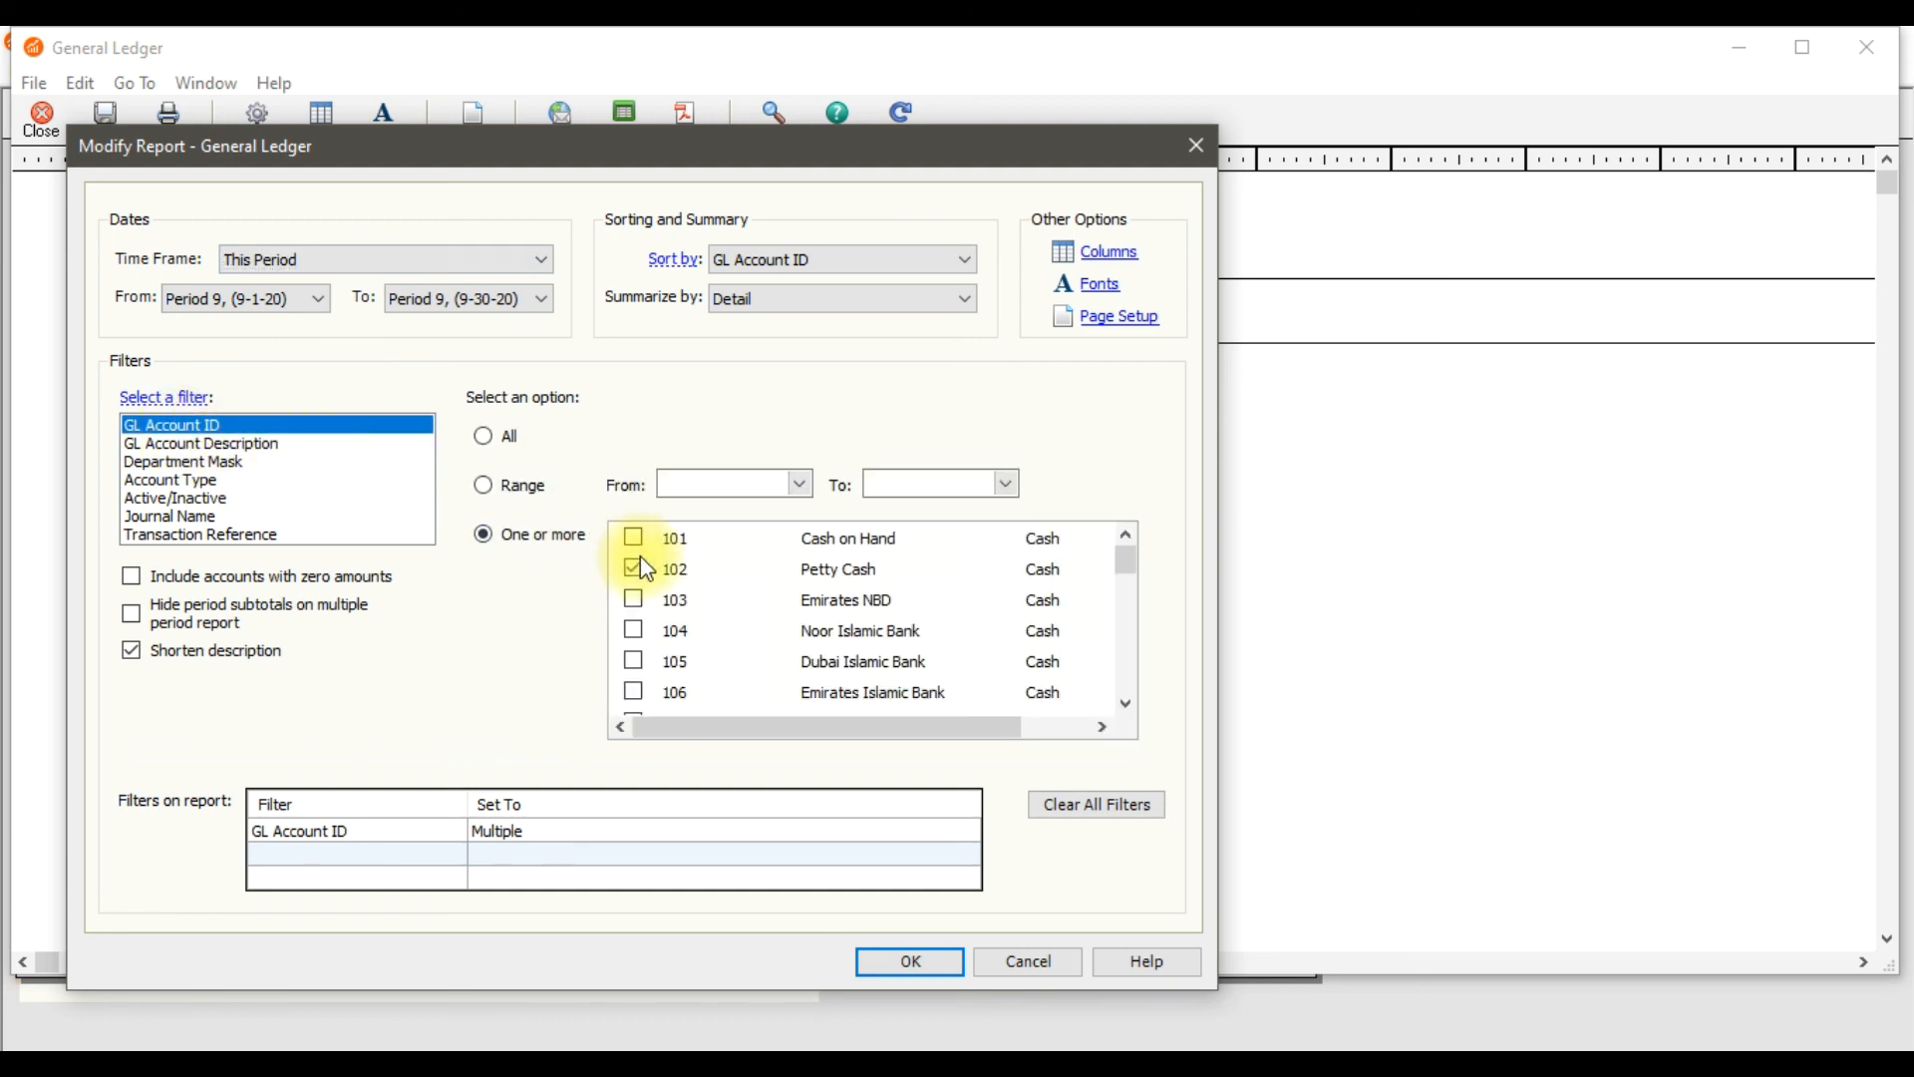
scroll(758, 643, down, 10)
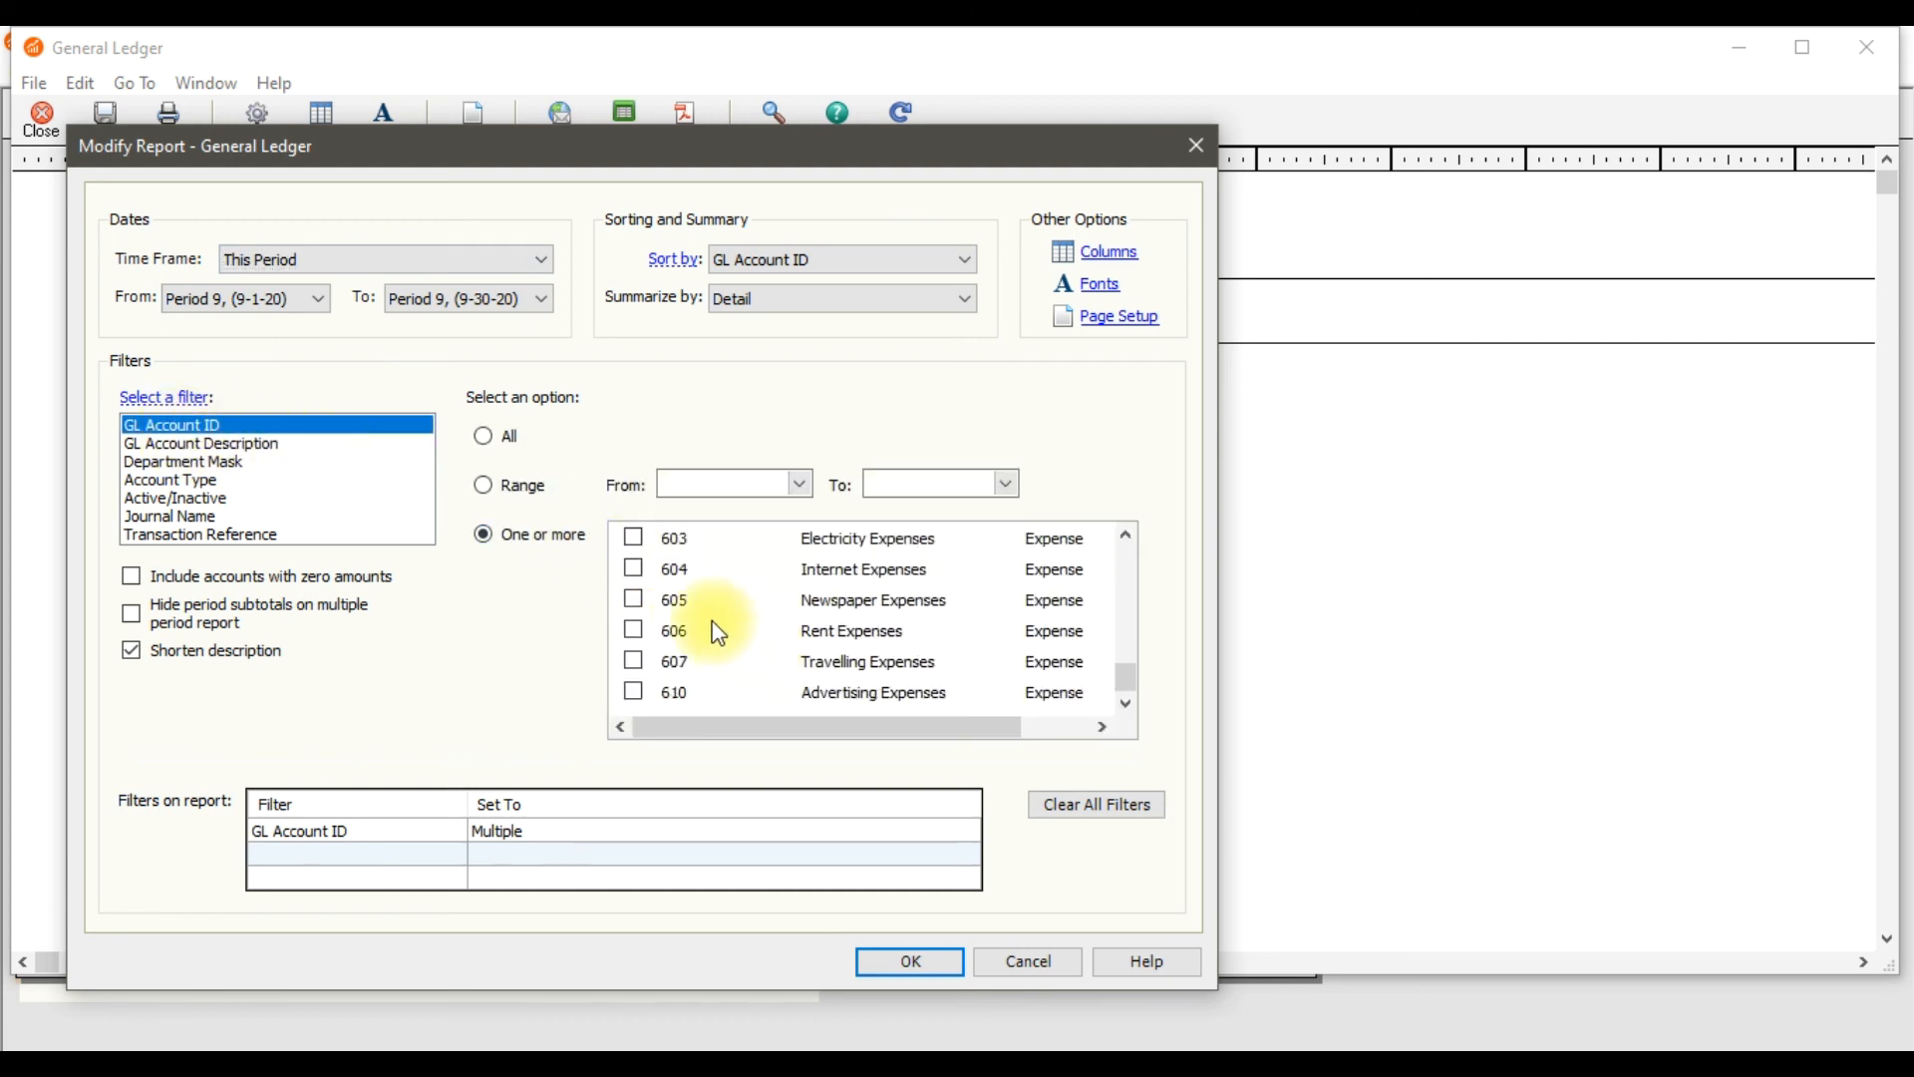
click(628, 541)
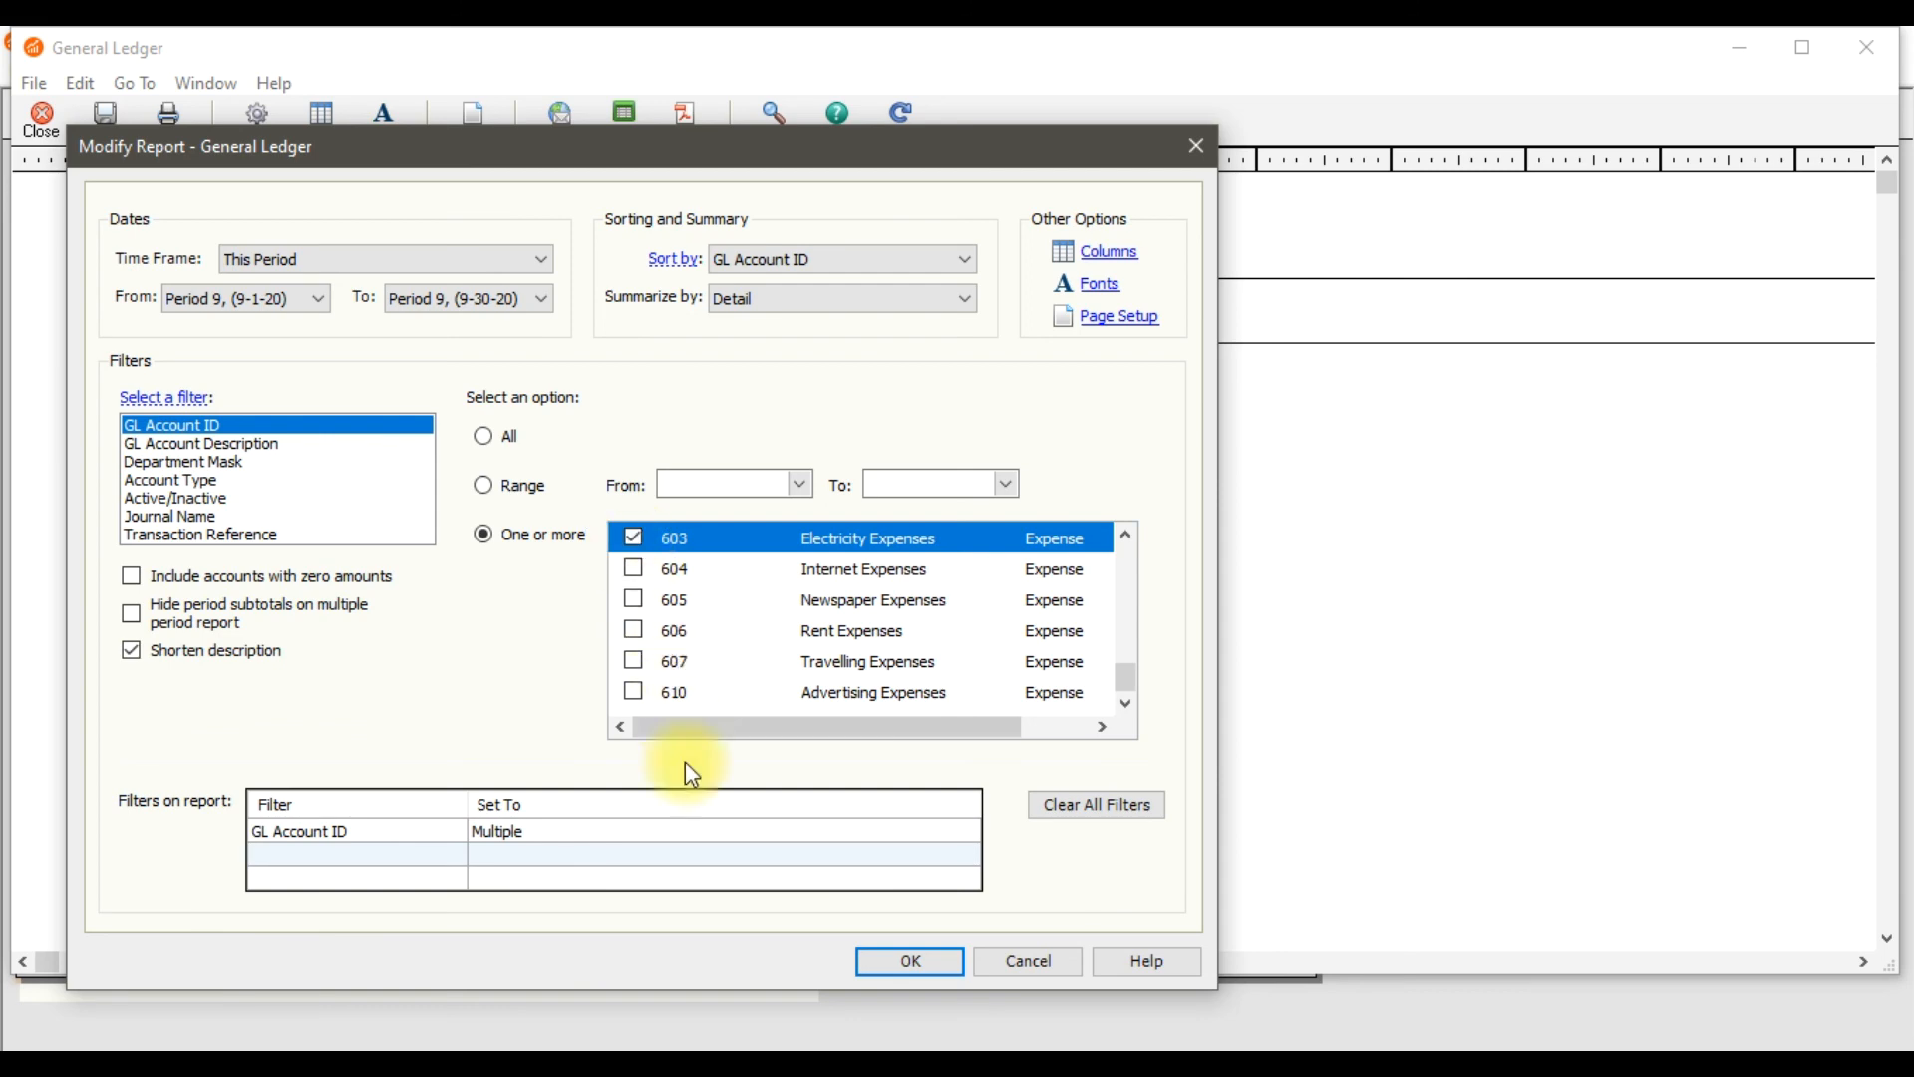
click(903, 962)
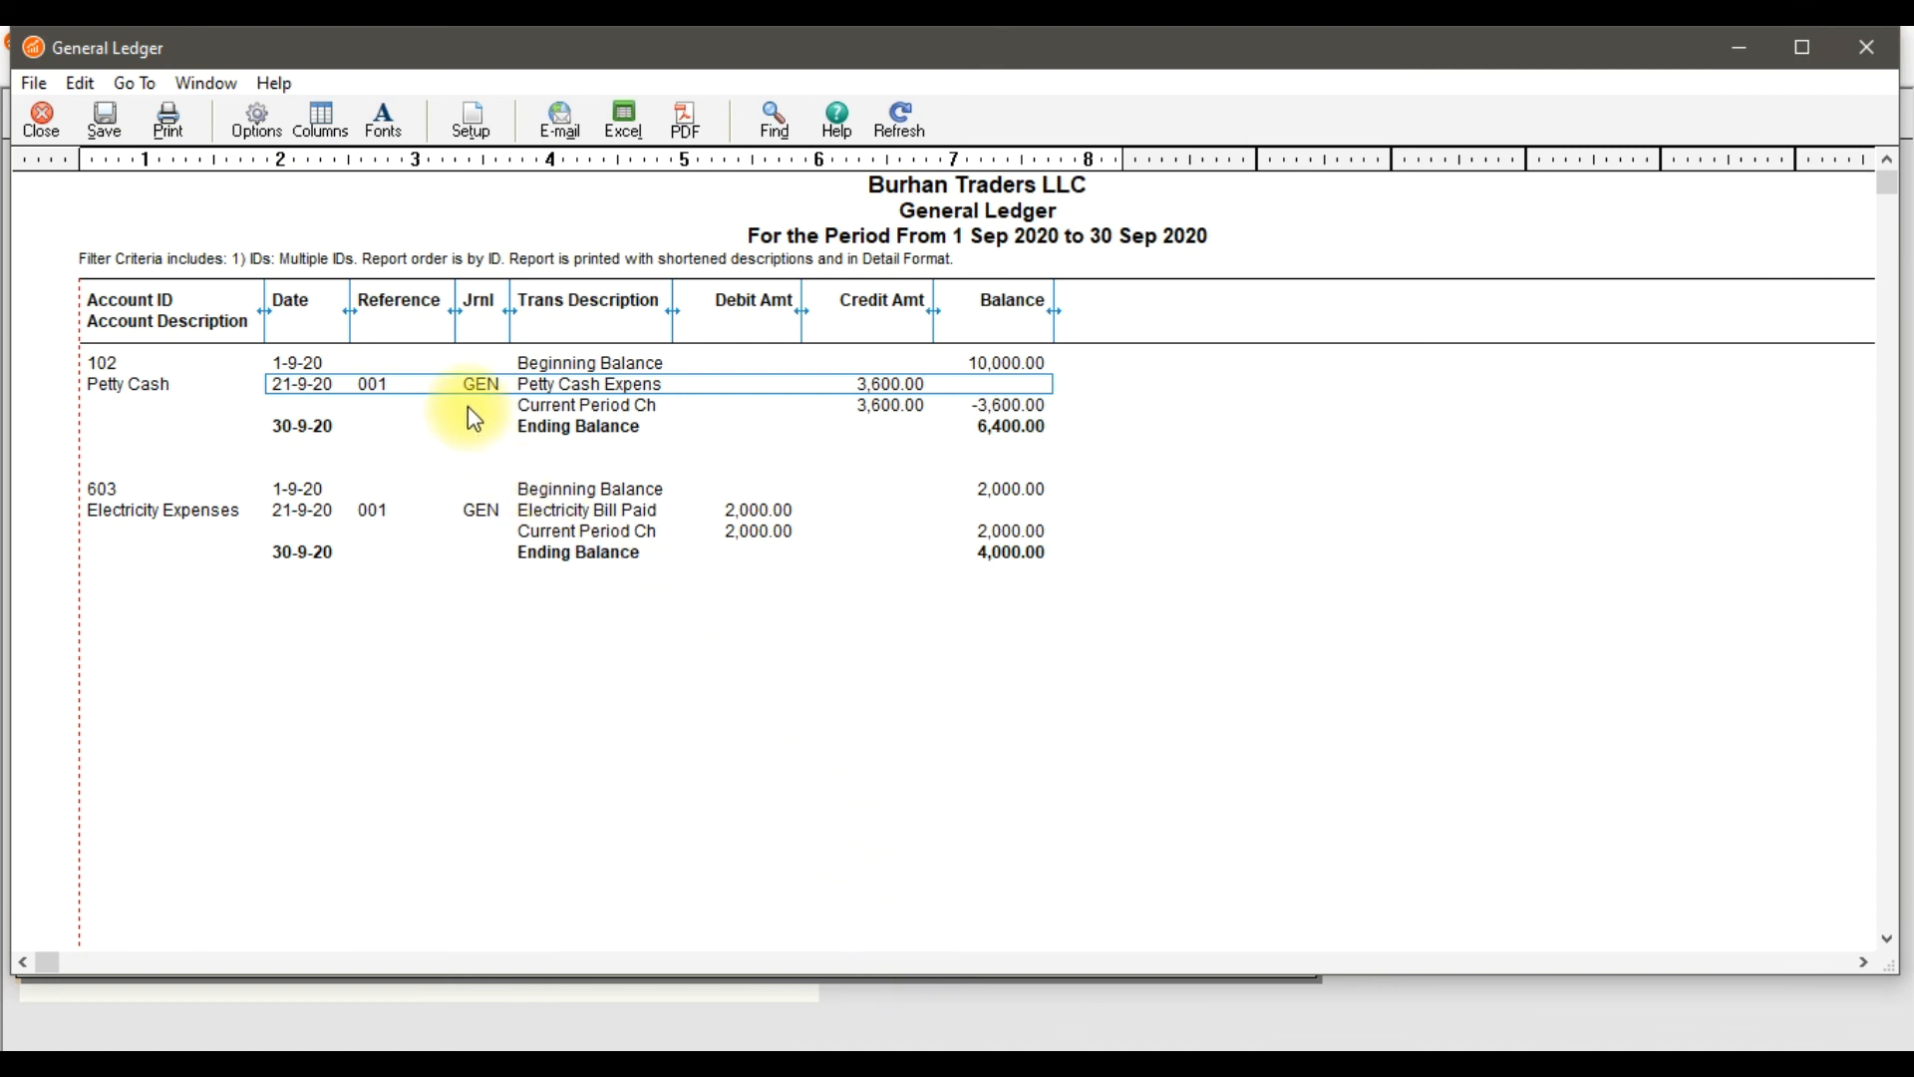